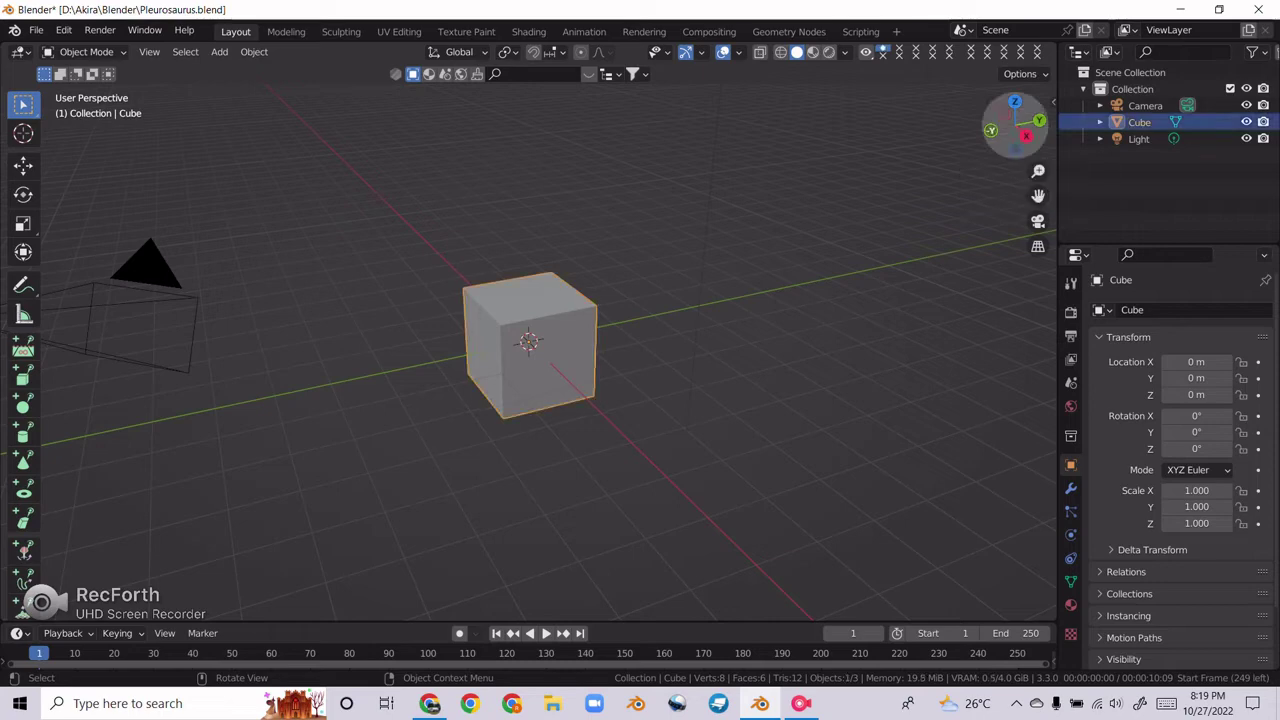
Step: Loop-cut the cube through its middle, mirror it across X, and save the file
{"action": "key", "text": "Tab"}
{"action": "key", "text": "KP_1"}
{"action": "key", "text": "ctrl+r"}
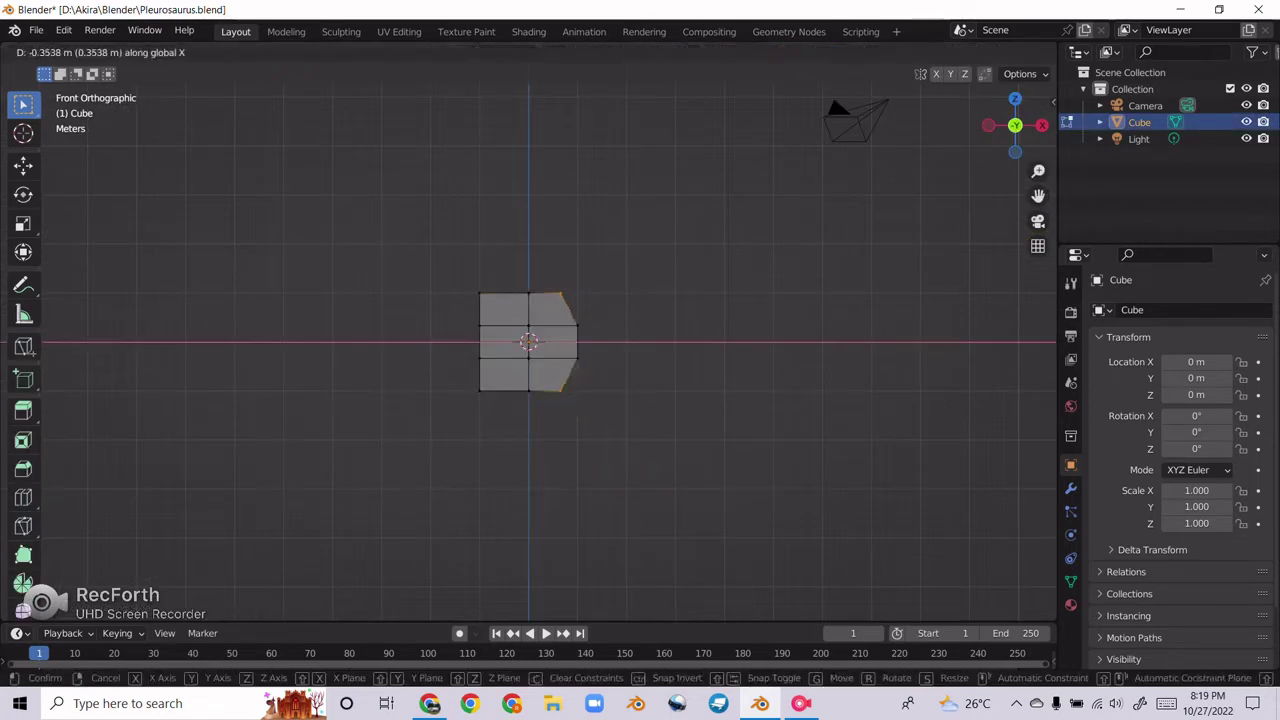
{"action": "key", "text": "Tab"}
{"action": "key", "text": "KP_3"}
{"action": "key", "text": "ctrl+s"}
Step: Add the Pleurosaurus skeleton diagram as a reference image, tilted, moved and scaled up, then save
{"action": "key", "text": "shift+a"}
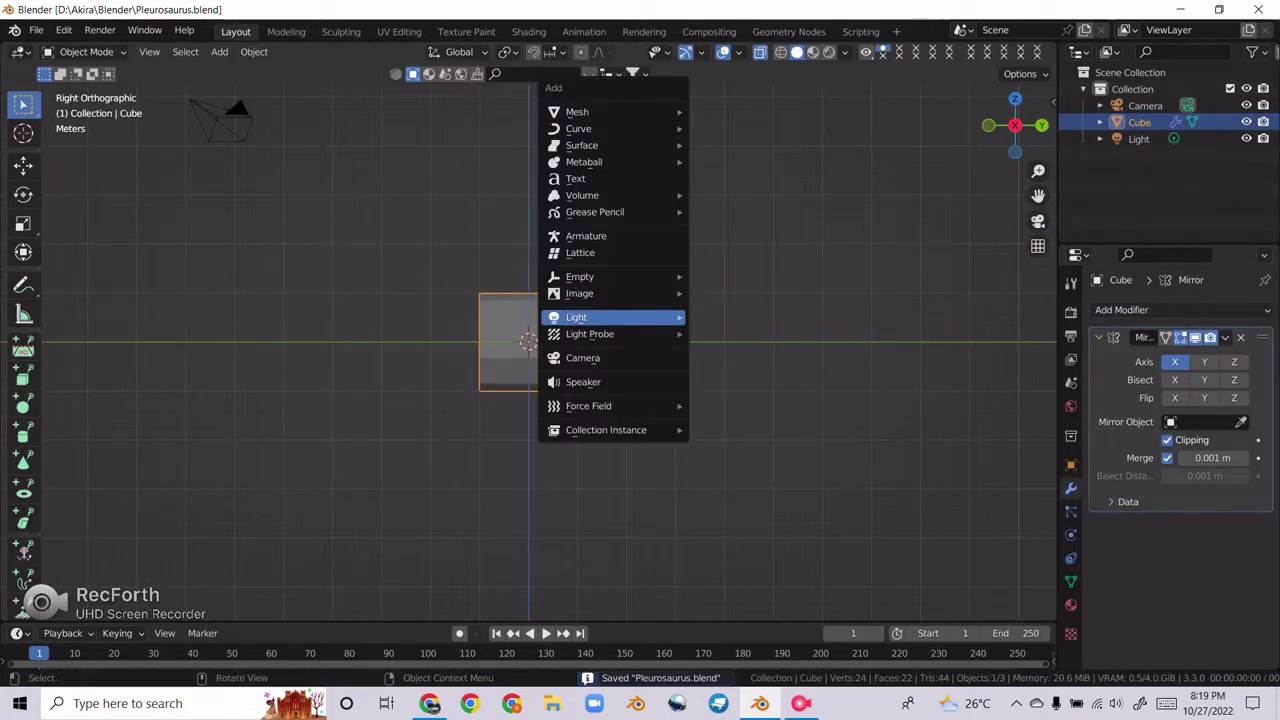
{"action": "left_click", "coordinate": [720, 293]}
{"action": "scroll", "coordinate": [700, 340], "scroll_direction": "down", "scroll_amount": 5}
{"action": "scroll", "coordinate": [700, 340], "scroll_direction": "down", "scroll_amount": 5}
{"action": "double_click", "coordinate": [714, 271]}
{"action": "key", "text": "r"}
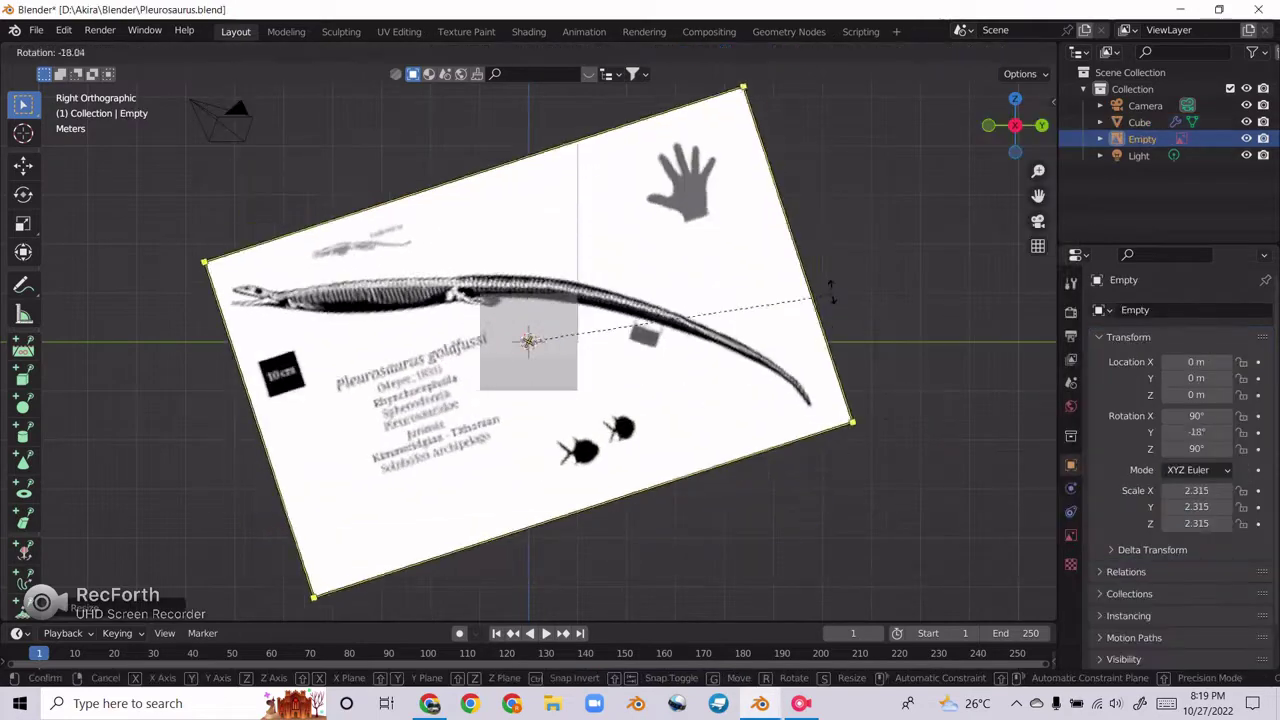
{"action": "left_click", "coordinate": [830, 290]}
{"action": "key", "text": "g"}
{"action": "key", "text": "s"}
{"action": "scroll", "coordinate": [456, 290], "scroll_direction": "down", "scroll_amount": 5}
{"action": "key", "text": "ctrl+s"}
Step: Add the underwater painting as a second reference image, scaled and moved behind the cube
{"action": "key", "text": "shift+a"}
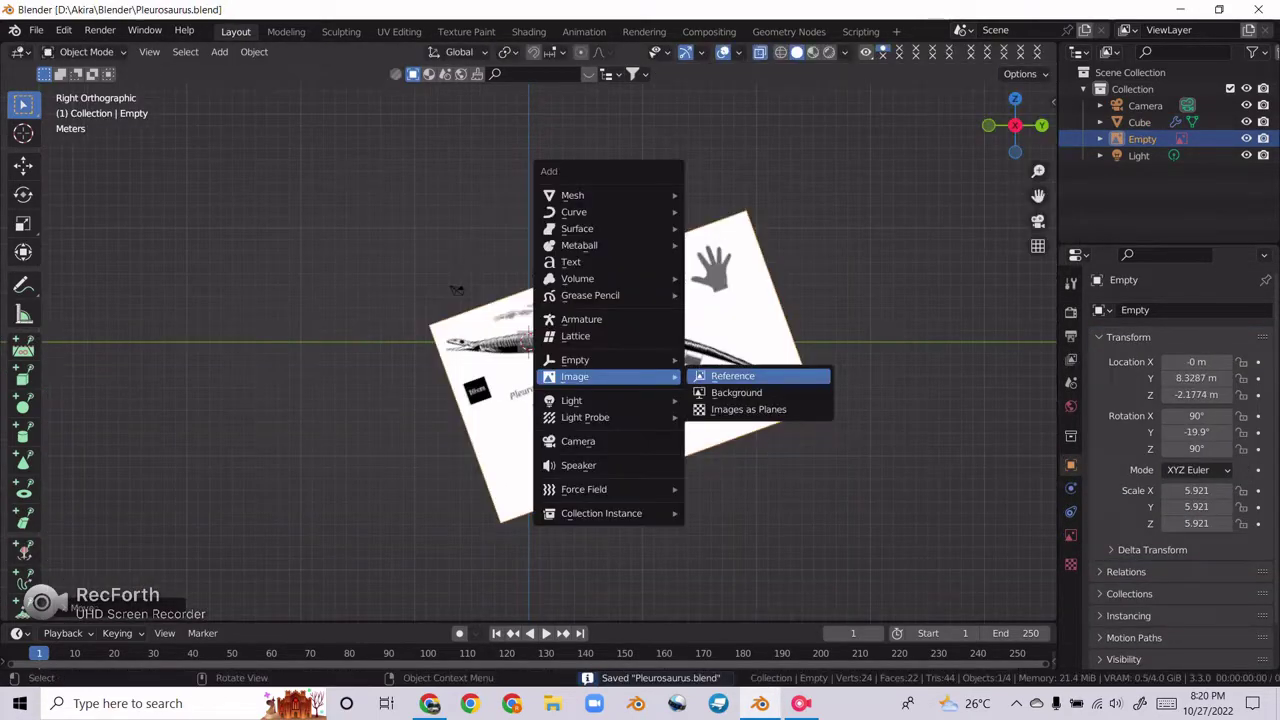
{"action": "left_click", "coordinate": [740, 376]}
{"action": "double_click", "coordinate": [592, 514]}
{"action": "double_click", "coordinate": [714, 337]}
{"action": "key", "text": "s"}
{"action": "key", "text": "g"}
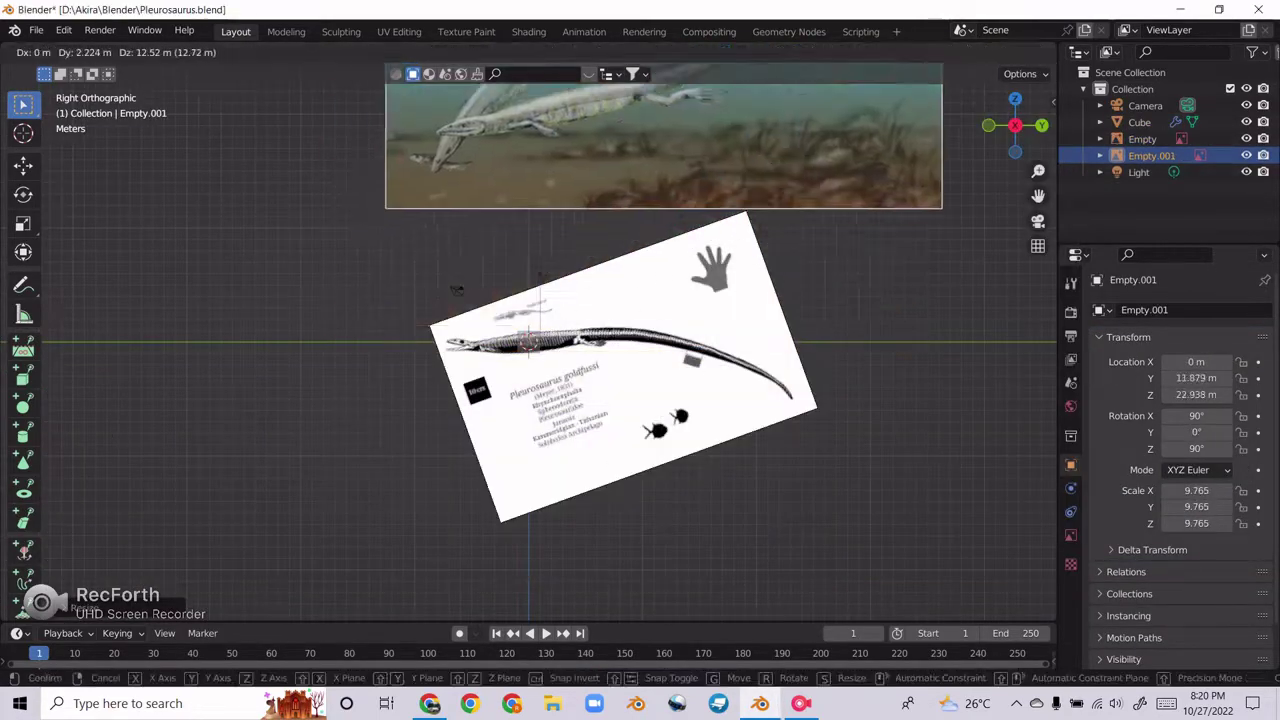
{"action": "key", "text": "Return"}
Step: Shrink the underwater painting and tilt it by about 4 degrees
{"action": "key", "text": "s"}
{"action": "key", "text": "Return"}
{"action": "key", "text": "r"}
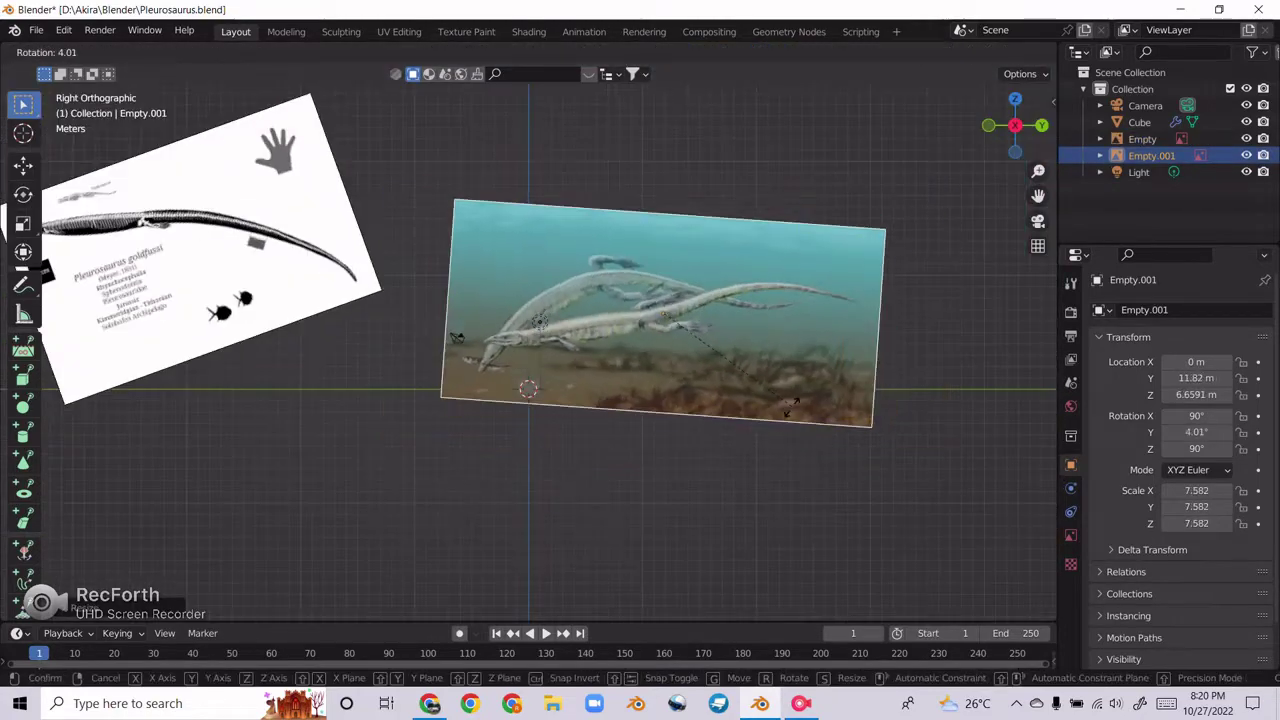
{"action": "left_click", "coordinate": [793, 403]}
{"action": "key", "text": "s"}
{"action": "scroll", "coordinate": [640, 400], "scroll_direction": "up", "scroll_amount": 3}
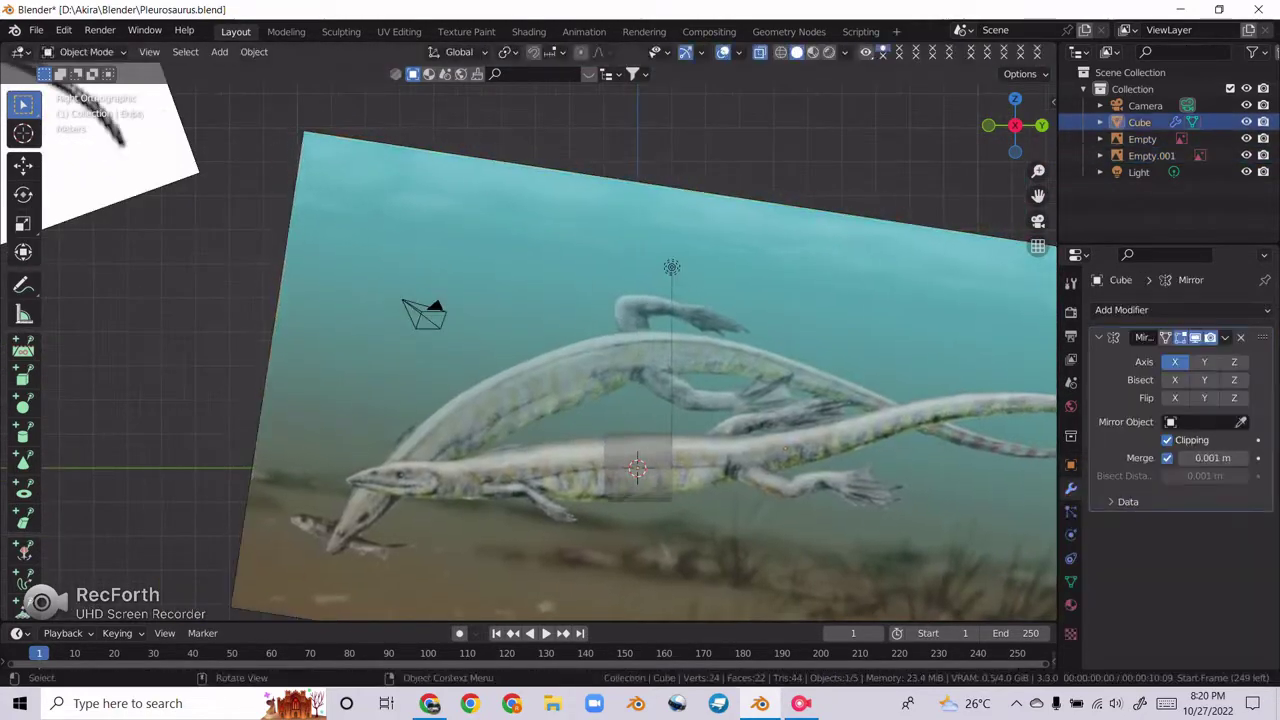
Step: Extrude body sections along the lower Pleurosaurus in the painting toward the tail tip
{"action": "key", "text": "Tab"}
{"action": "key", "text": "Escape"}
{"action": "mouse_move", "coordinate": [195, 166]}
{"action": "middle_mouse_down", "text": "shift"}
{"action": "mouse_move", "coordinate": [41, 166]}
{"action": "mouse_move", "coordinate": [0, 193]}
{"action": "middle_mouse_up", "text": "shift"}
{"action": "key", "text": "Escape"}
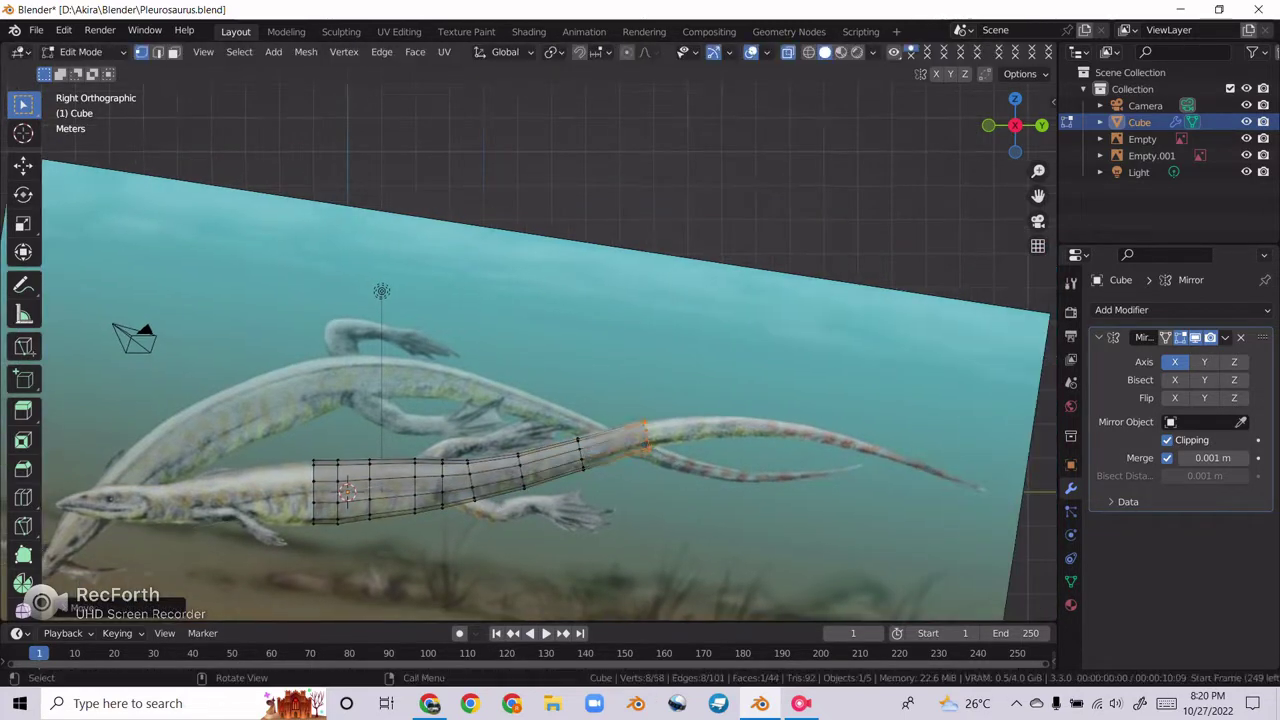
{"action": "middle_click_drag", "start_coordinate": [527, 387], "coordinate": [257, 359], "text": "shift"}
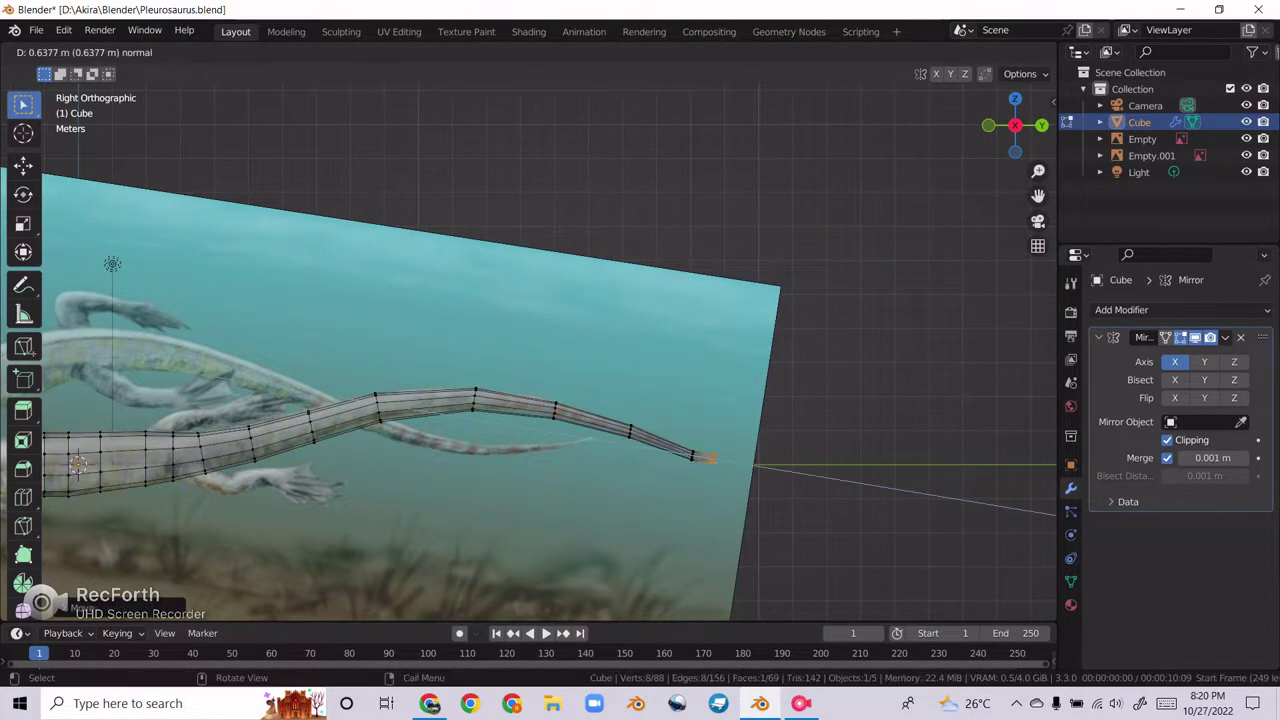
Step: Align the tail vertices along X in top view, then confirm them in side view
{"action": "key", "text": "KP_7"}
{"action": "key", "text": "x"}
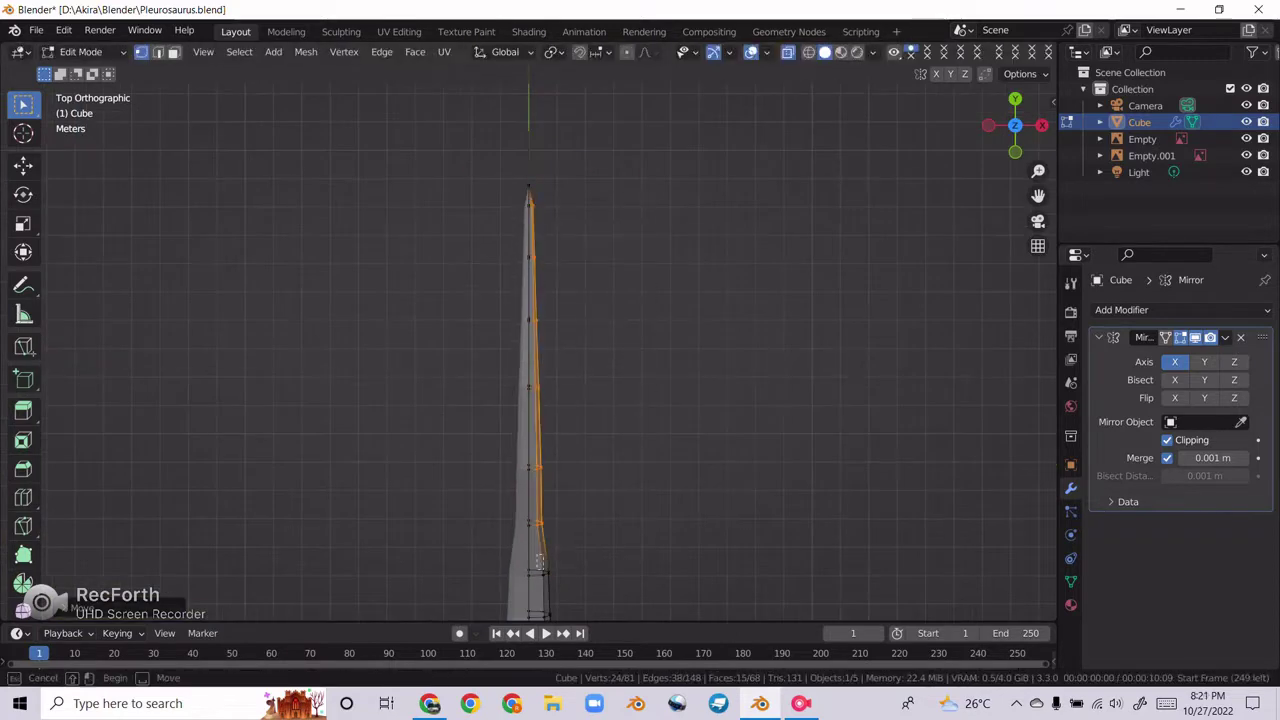
{"action": "middle_click_drag", "start_coordinate": [540, 562], "coordinate": [921, 403]}
{"action": "key", "text": "KP_3"}
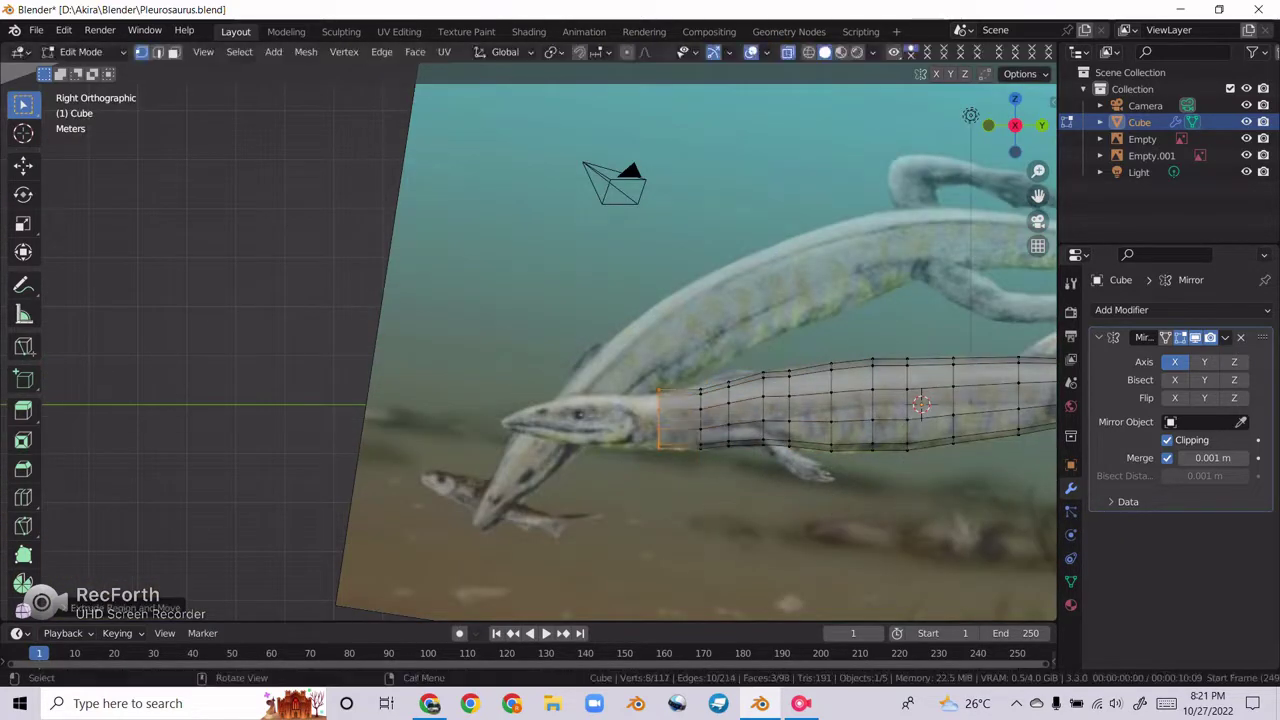
{"action": "key", "text": "Return"}
Step: Extend the mesh toward the head and move the nose vertex to the snout tip
{"action": "scroll", "coordinate": [610, 420], "scroll_direction": "up", "scroll_amount": 2}
{"action": "scroll", "coordinate": [610, 420], "scroll_direction": "up", "scroll_amount": 2}
{"action": "scroll", "coordinate": [610, 420], "scroll_direction": "up", "scroll_amount": 1}
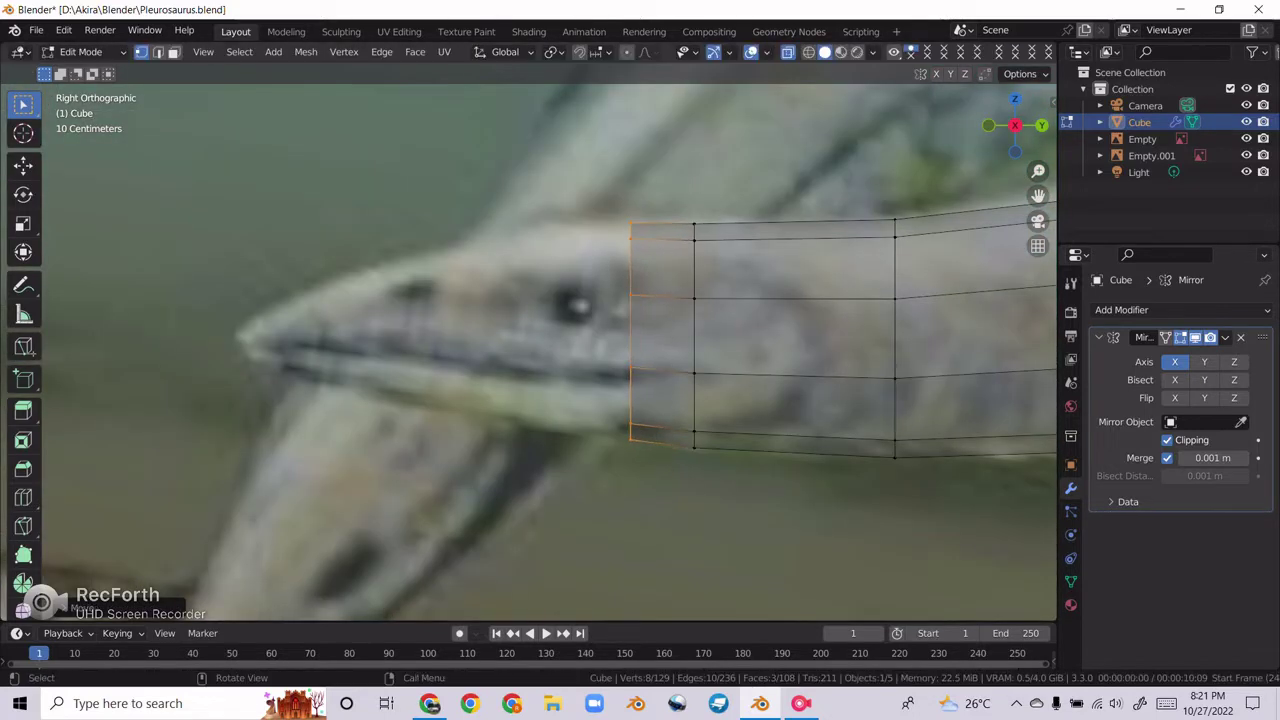
{"action": "key", "text": "Escape"}
{"action": "middle_click_drag", "start_coordinate": [422, 445], "coordinate": [517, 487], "text": "shift"}
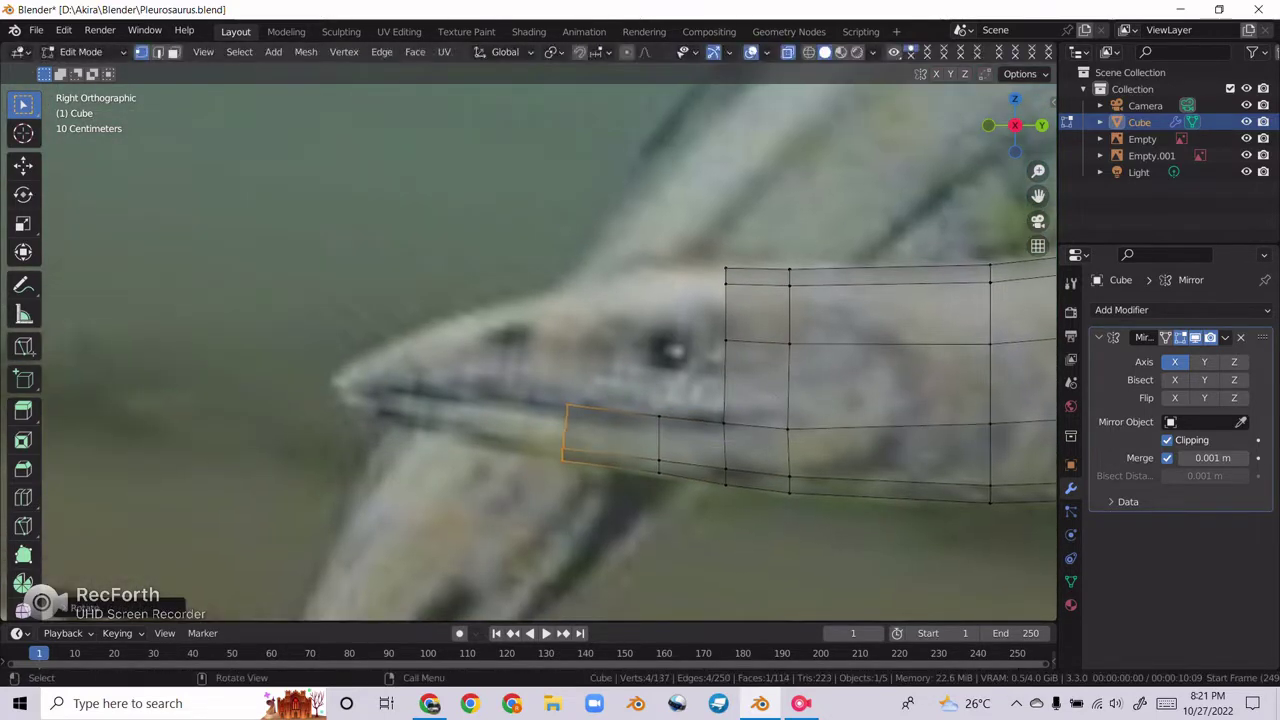
{"action": "middle_click_drag", "start_coordinate": [352, 400], "coordinate": [420, 420]}
{"action": "key", "text": "KP_3"}
{"action": "key", "text": "KP_3"}
Step: Select and move the snout-tip vertices in top view to taper the head
{"action": "key", "text": "KP_7"}
{"action": "key", "text": "g"}
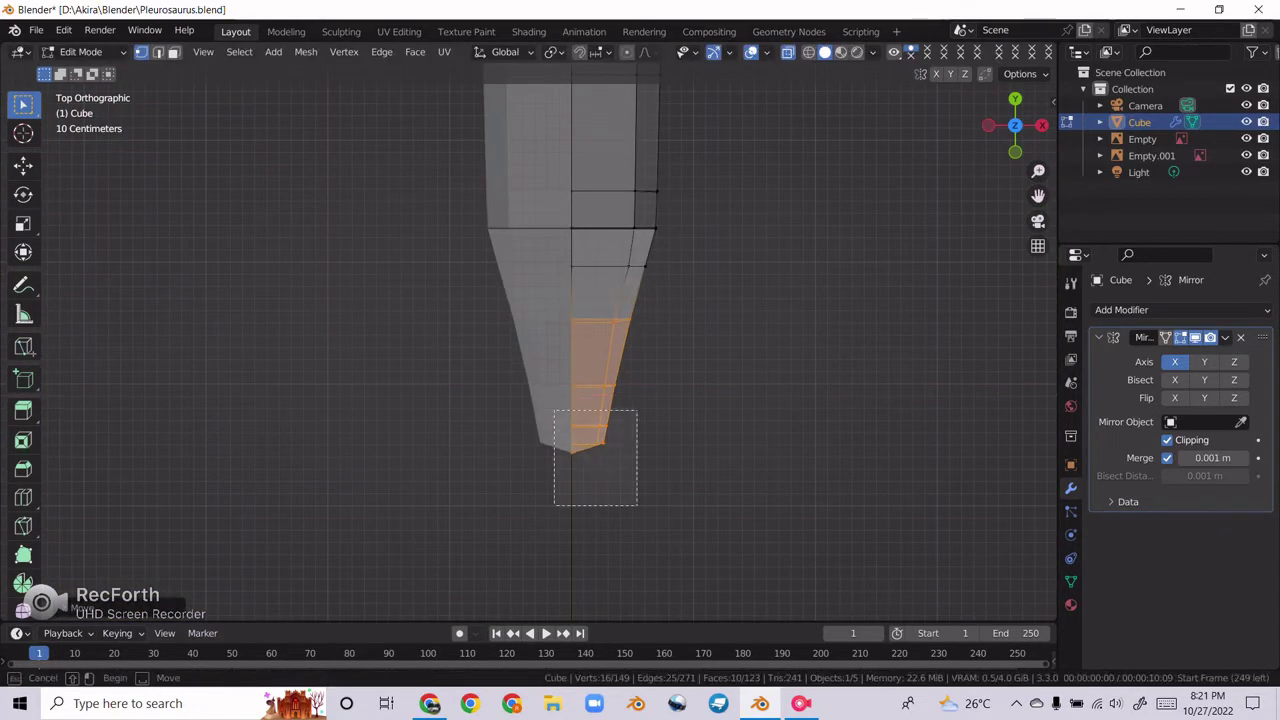
{"action": "left_click_drag", "start_coordinate": [586, 440], "coordinate": [609, 465]}
{"action": "left_click", "coordinate": [614, 321]}
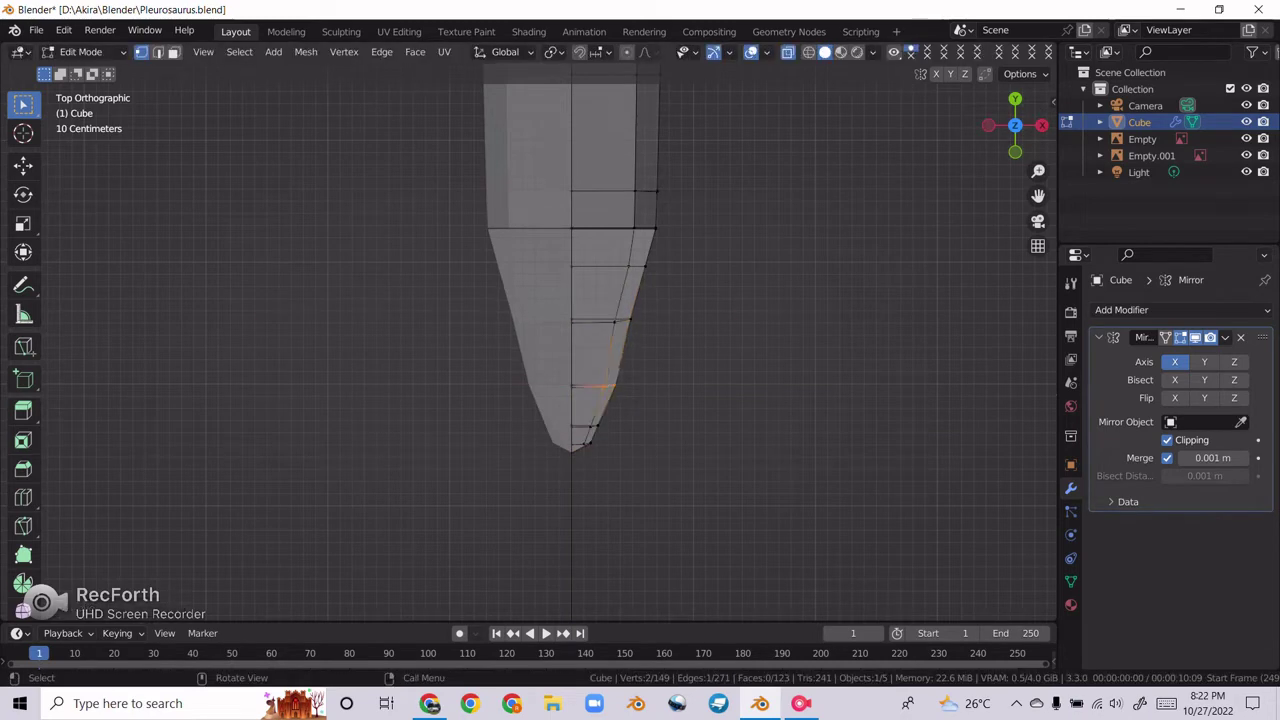
{"action": "key", "text": "KP_3"}
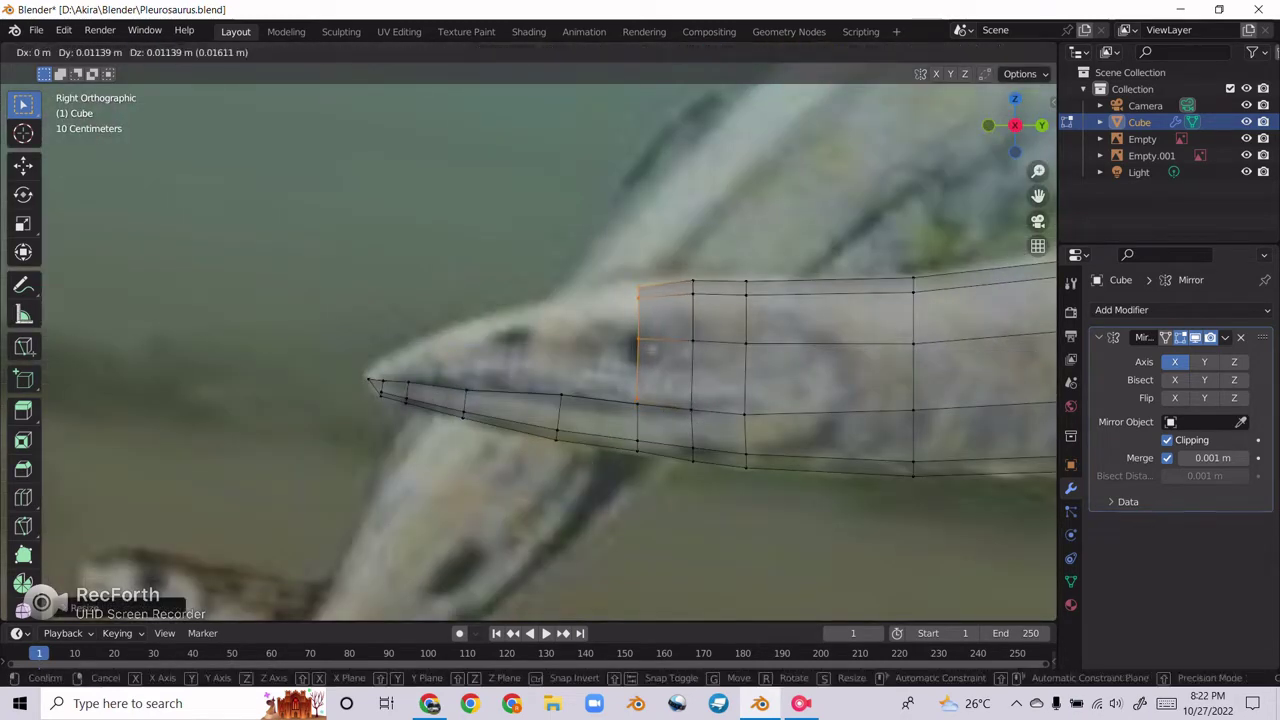
Step: Extrude the upper head loop toward the nose and place the snout tip vertex
{"action": "left_click", "coordinate": [607, 440]}
{"action": "key", "text": "e"}
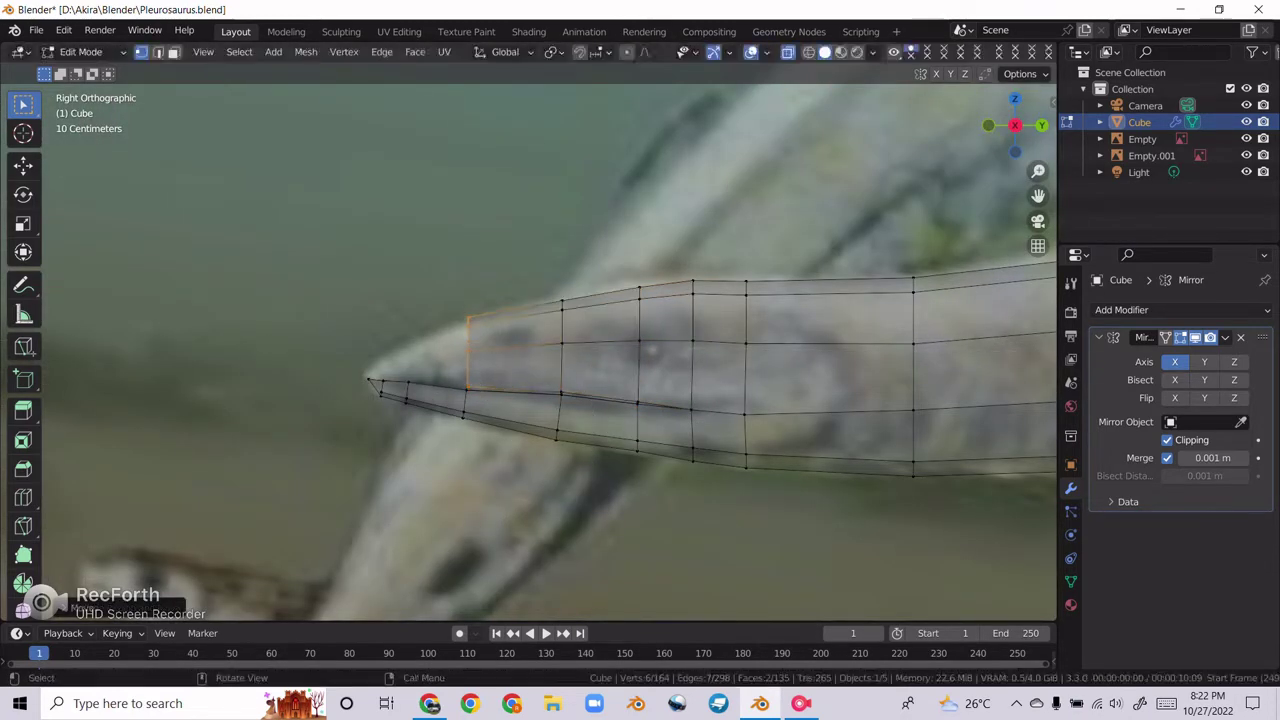
{"action": "scroll", "coordinate": [528, 353], "scroll_direction": "up", "scroll_amount": 2}
{"action": "scroll", "coordinate": [528, 353], "scroll_direction": "up", "scroll_amount": 2}
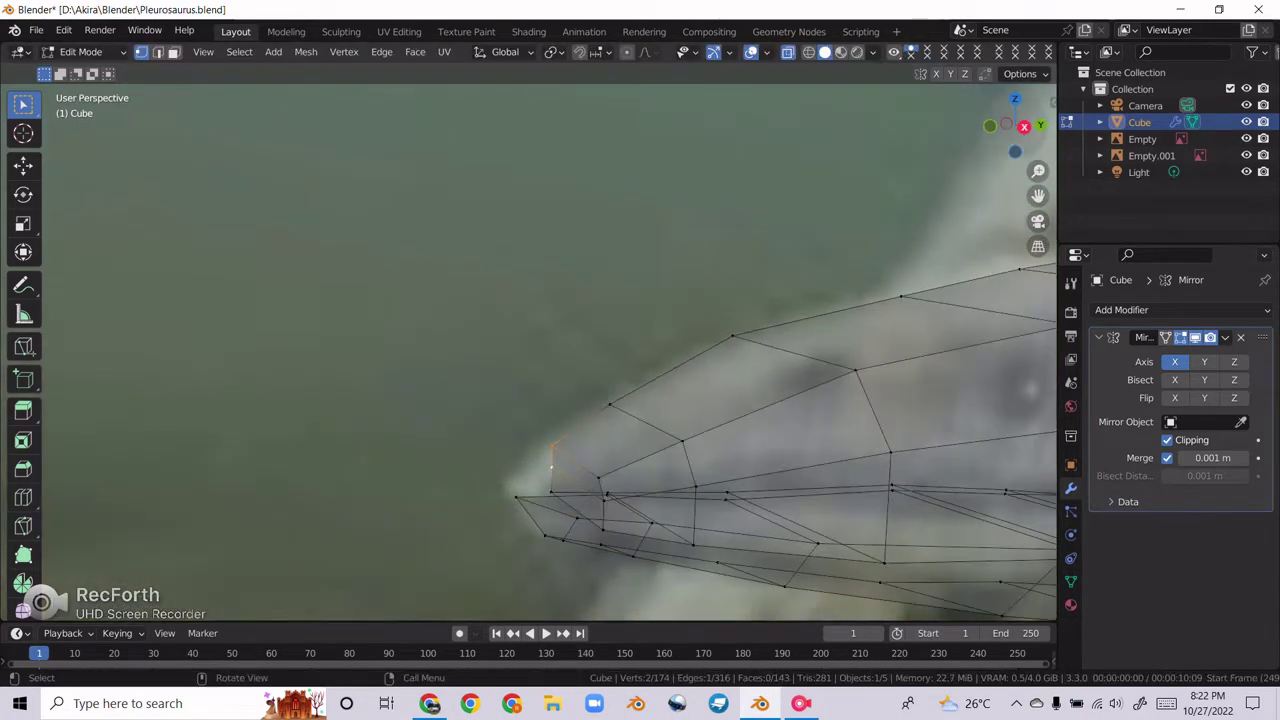
{"action": "key", "text": "KP_1"}
{"action": "key", "text": "KP_3"}
{"action": "key", "text": "g"}
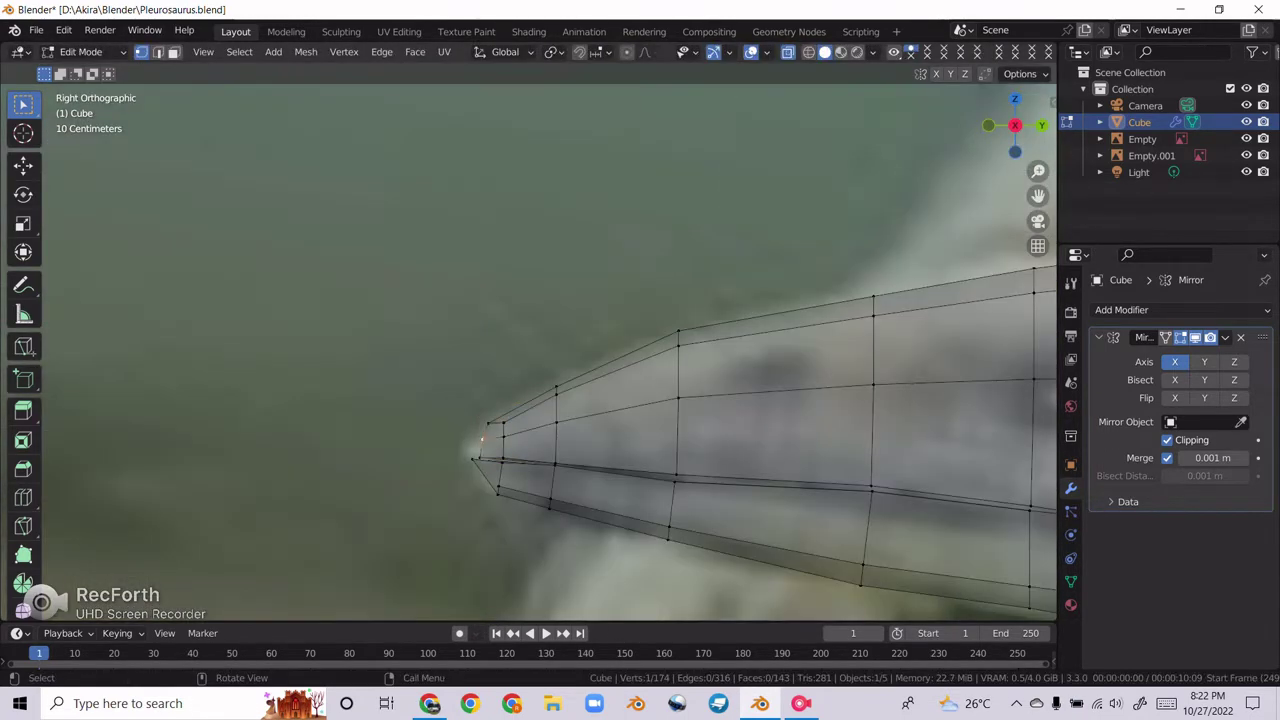
Step: Move the head's outer edge vertices along X to narrow the snout, then save
{"action": "middle_click_drag", "start_coordinate": [500, 430], "coordinate": [500, 250]}
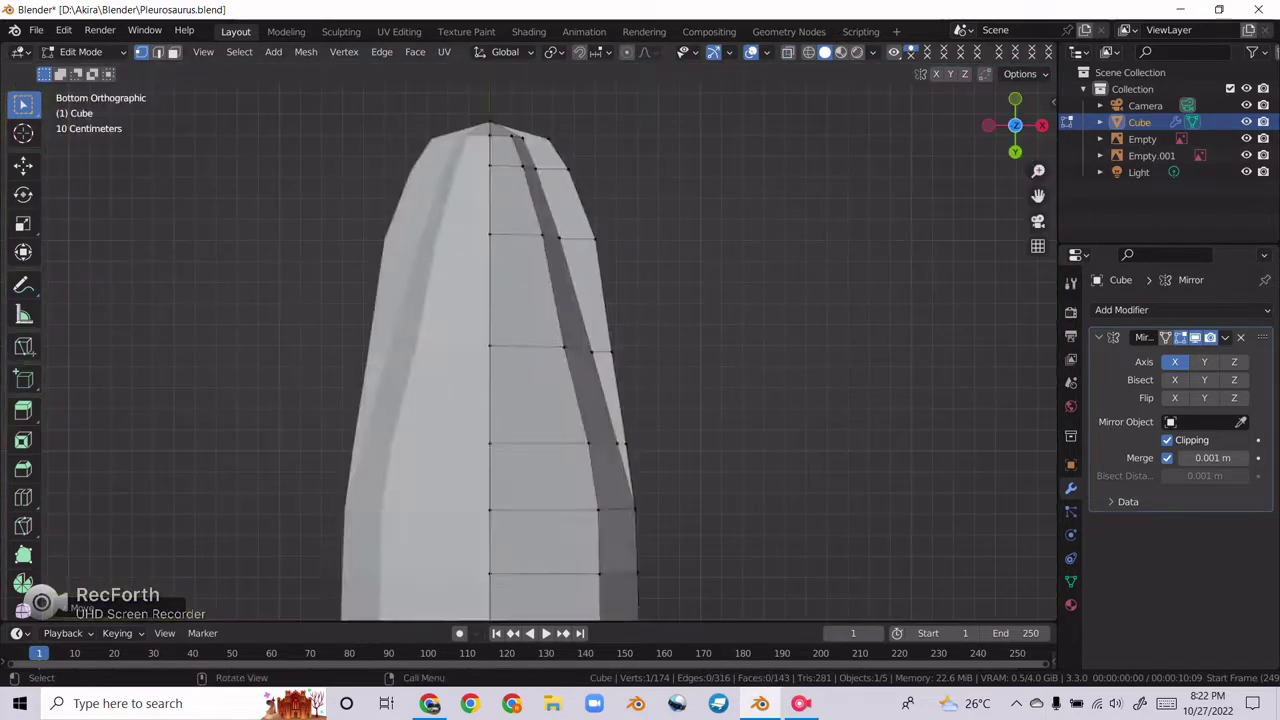
{"action": "scroll", "coordinate": [540, 350], "scroll_direction": "up", "scroll_amount": 3}
{"action": "left_click", "coordinate": [583, 162]}
{"action": "key", "text": "g"}
{"action": "key", "text": "x"}
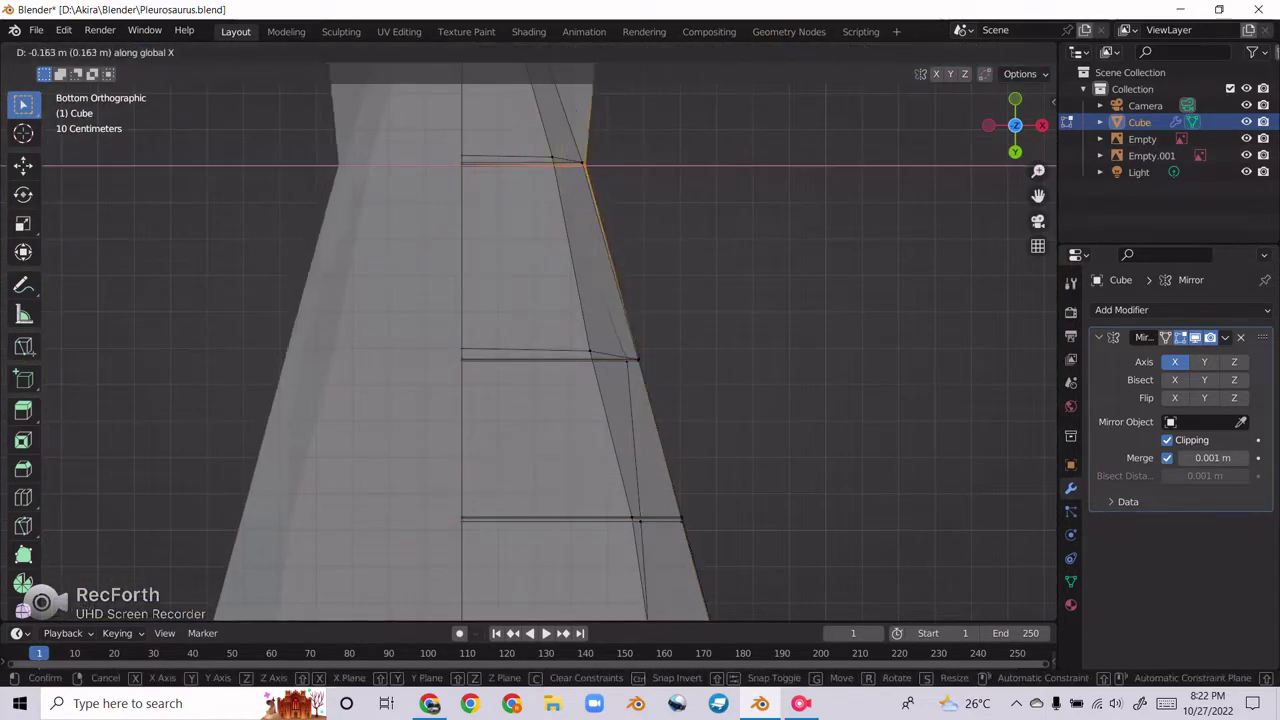
{"action": "scroll", "coordinate": [540, 350], "scroll_direction": "down", "scroll_amount": 3}
{"action": "middle_click_drag", "start_coordinate": [540, 420], "coordinate": [540, 260]}
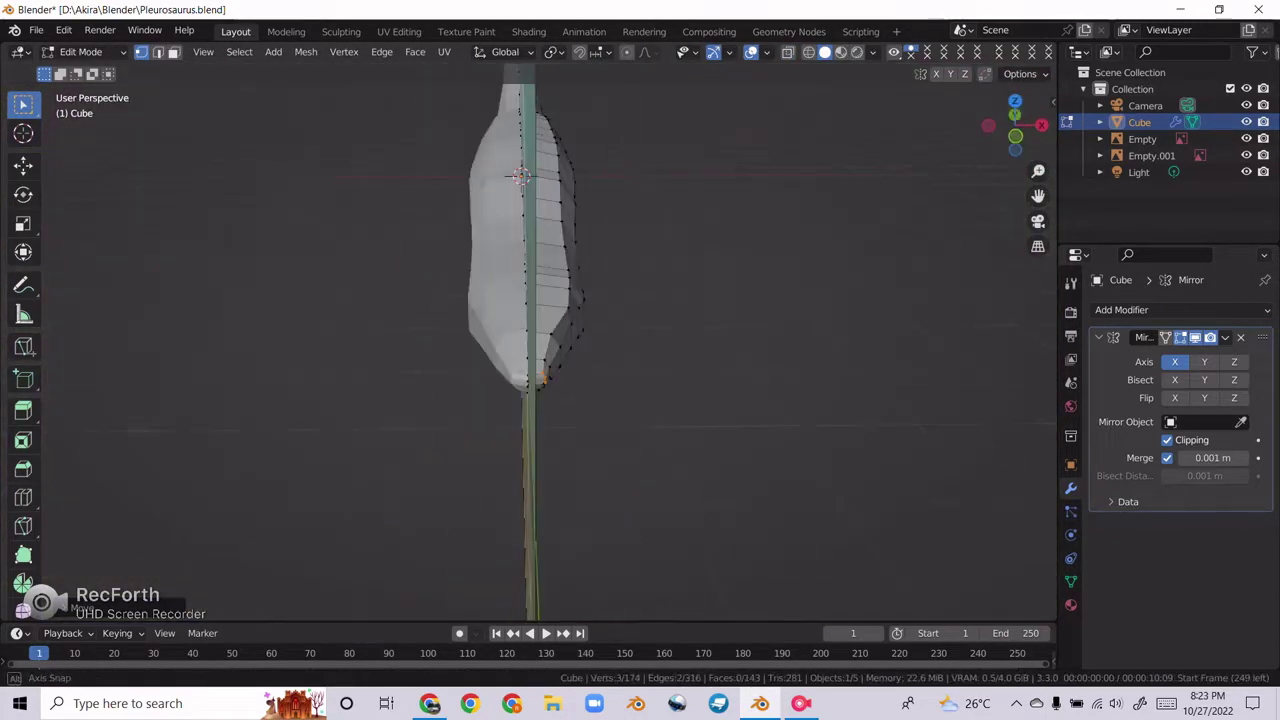
{"action": "key", "text": "Return"}
{"action": "left_click", "coordinate": [583, 212]}
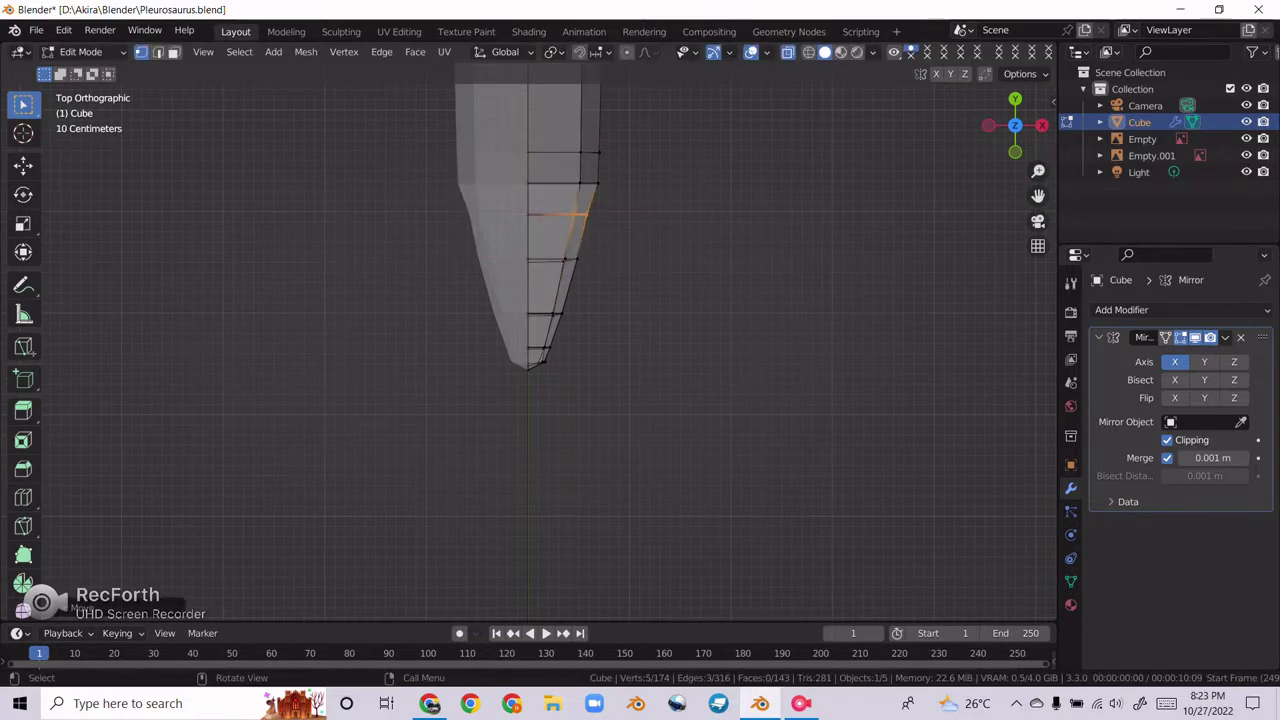
{"action": "key", "text": "KP_3"}
{"action": "key", "text": "ctrl+s"}
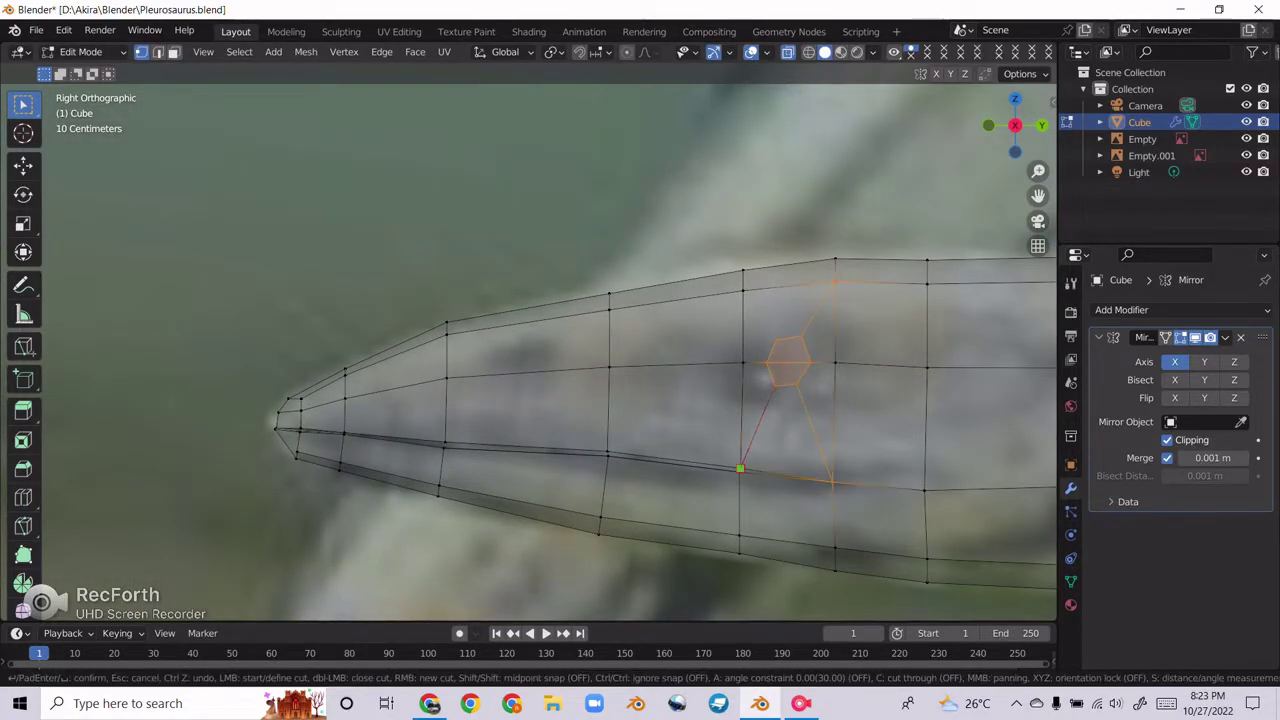
Step: Turn off X-ray and narrow one side of the head along X in top view
{"action": "key", "text": "alt+z"}
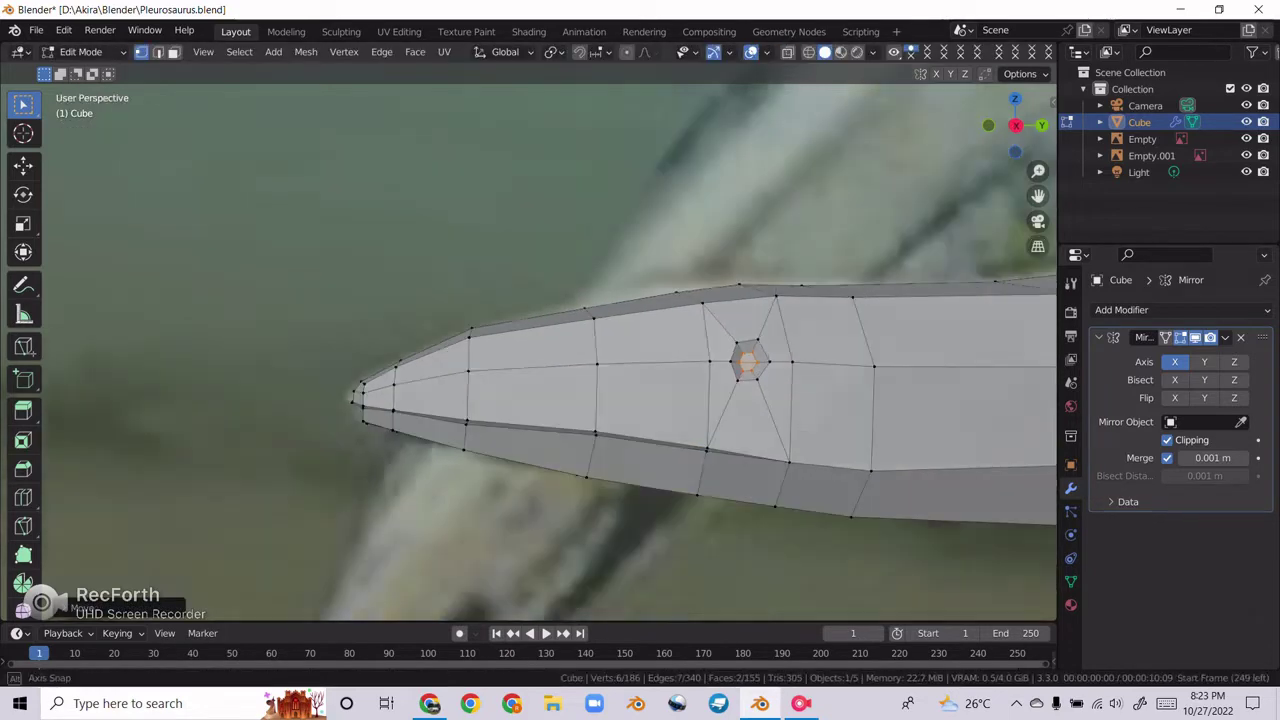
{"action": "key", "text": "KP_7"}
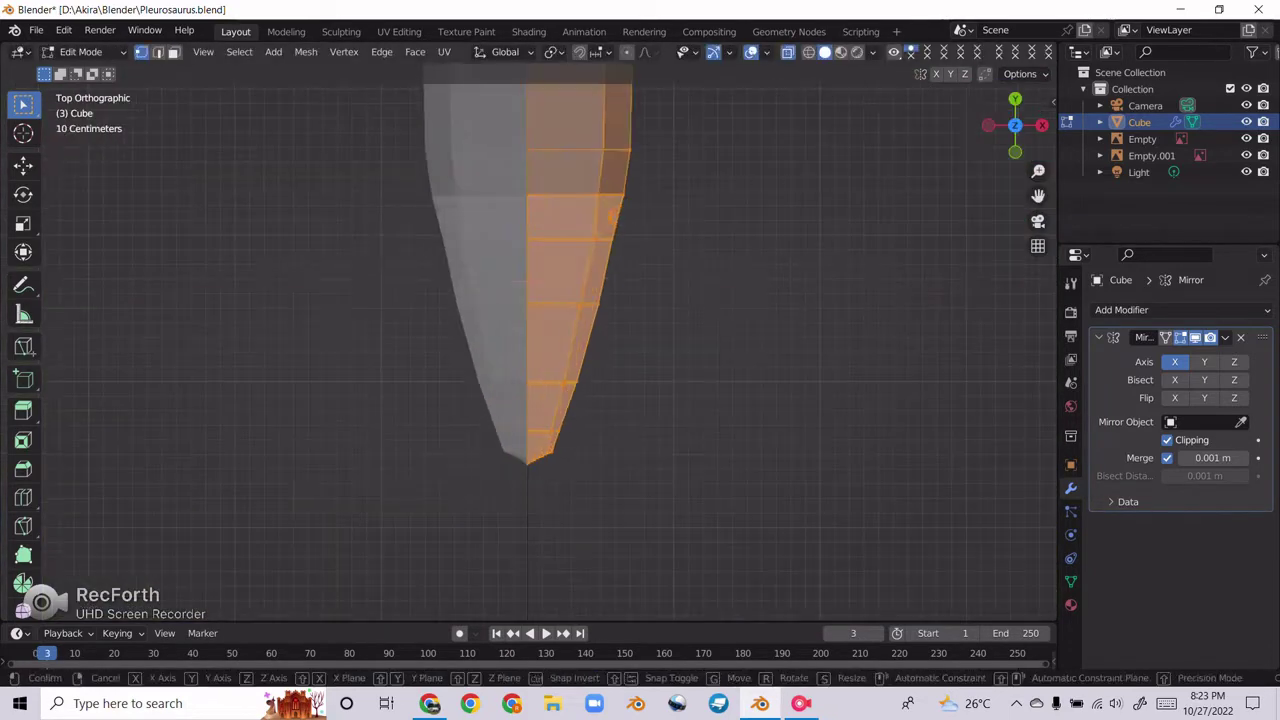
{"action": "key", "text": "g"}
{"action": "key", "text": "x"}
{"action": "key", "text": "Return"}
{"action": "key", "text": "KP_3"}
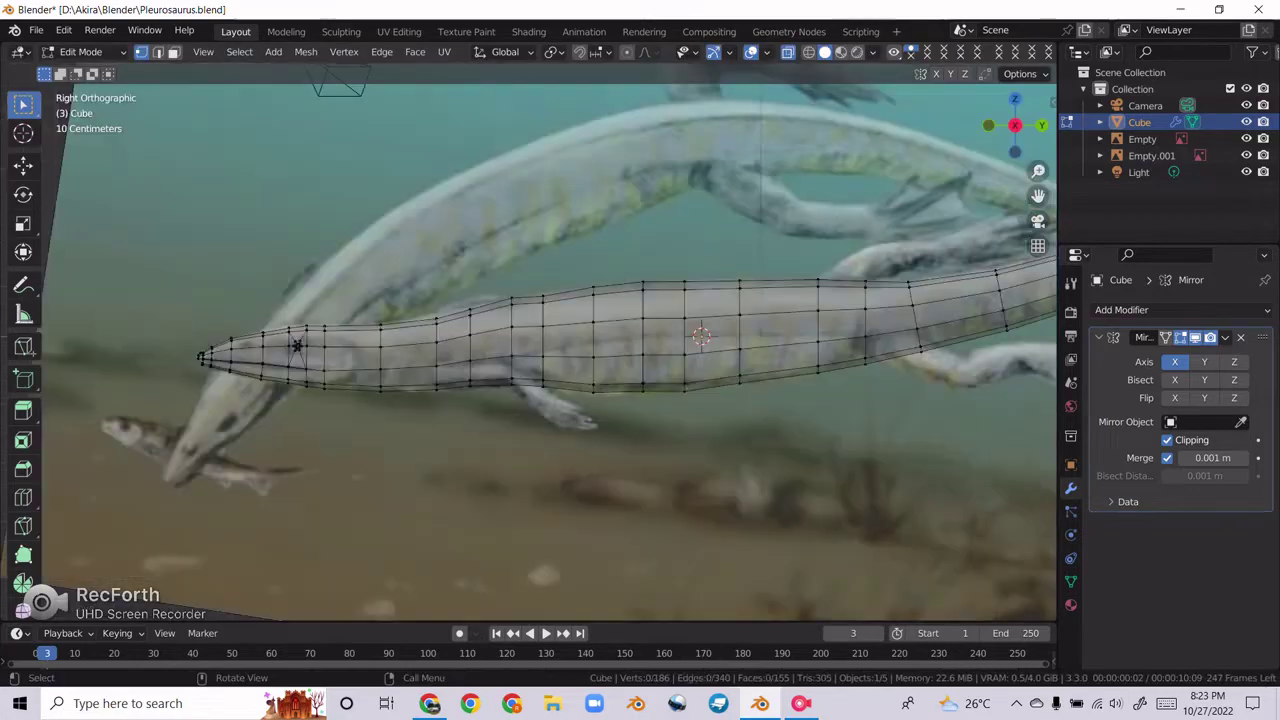
{"action": "key", "text": "KP_Decimal"}
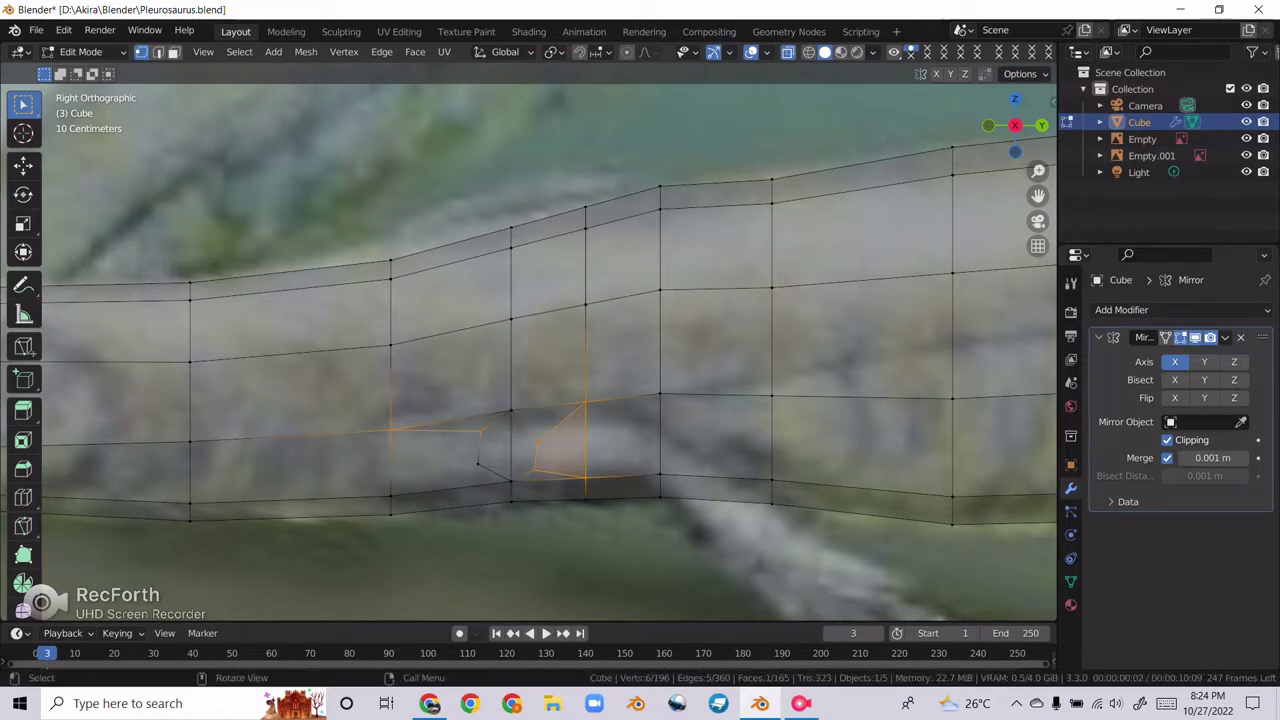
Step: Commit the knife cut, then rotate the underwater painting about the Y axis
{"action": "key", "text": "Return"}
{"action": "key", "text": "Tab"}
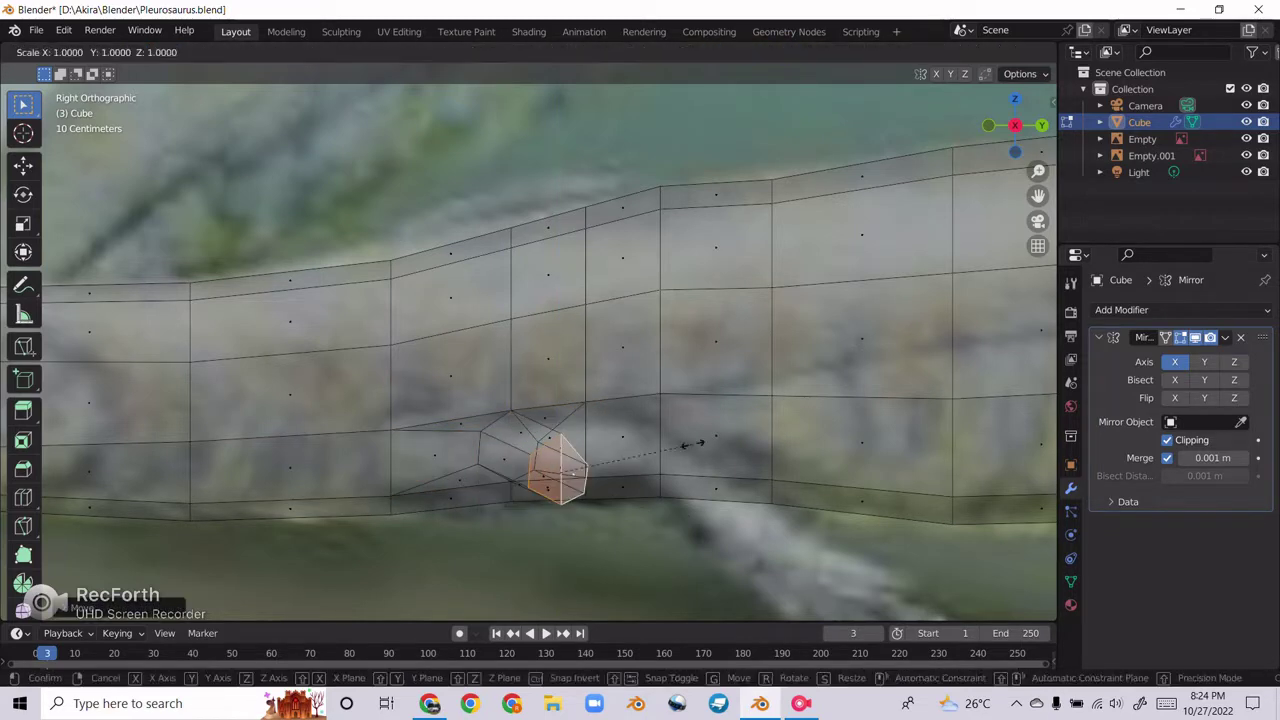
{"action": "key", "text": "KP_Decimal"}
{"action": "key", "text": "r"}
{"action": "key", "text": "y"}
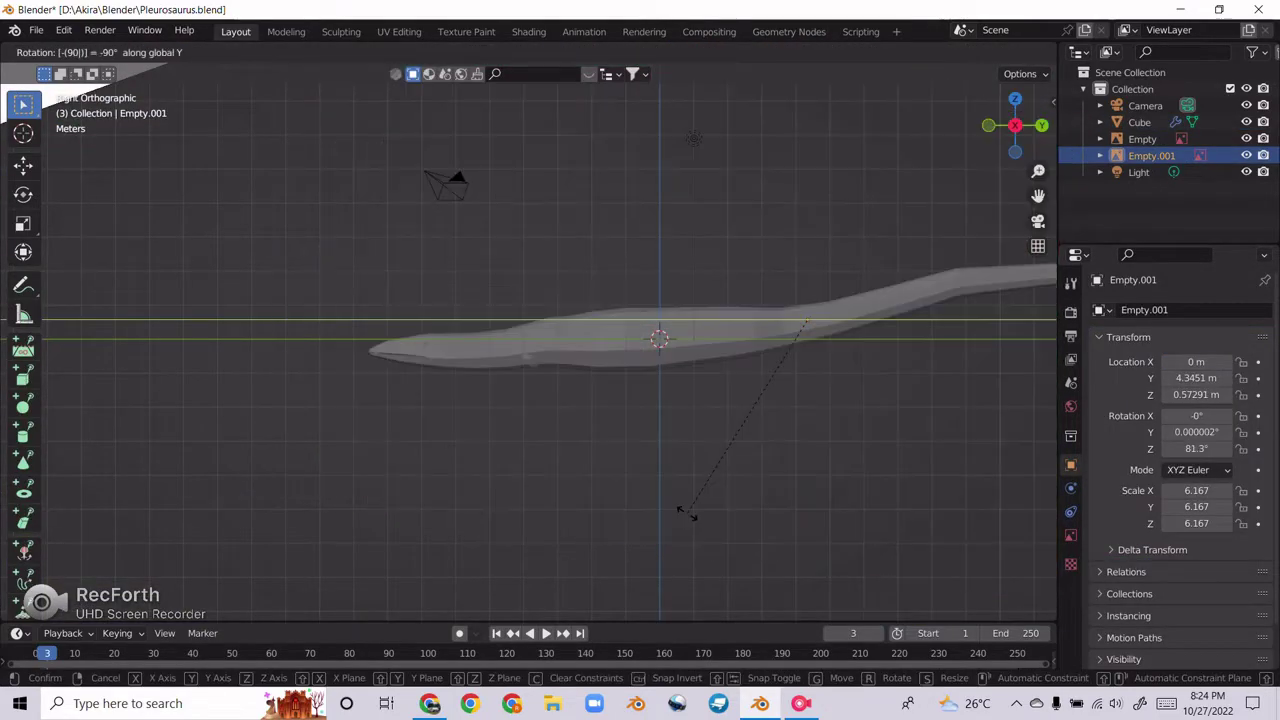
{"action": "key", "text": "Escape"}
Step: Narrow the leg tip along X in top view and switch to vertex select
{"action": "key", "text": "KP_7"}
{"action": "left_click", "coordinate": [1139, 121]}
{"action": "key", "text": "Tab"}
{"action": "key", "text": "g"}
{"action": "key", "text": "x"}
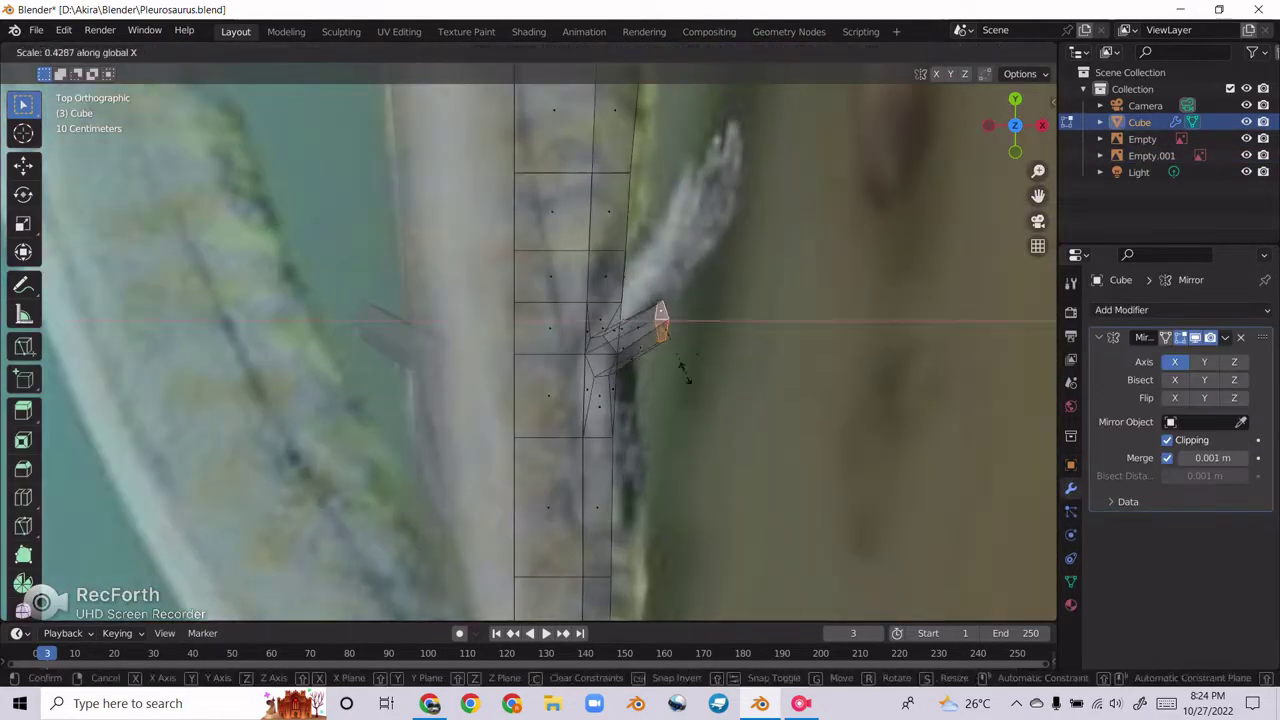
{"action": "key", "text": "Return"}
{"action": "key", "text": "1"}
{"action": "scroll", "coordinate": [620, 340], "scroll_direction": "up", "scroll_amount": 3}
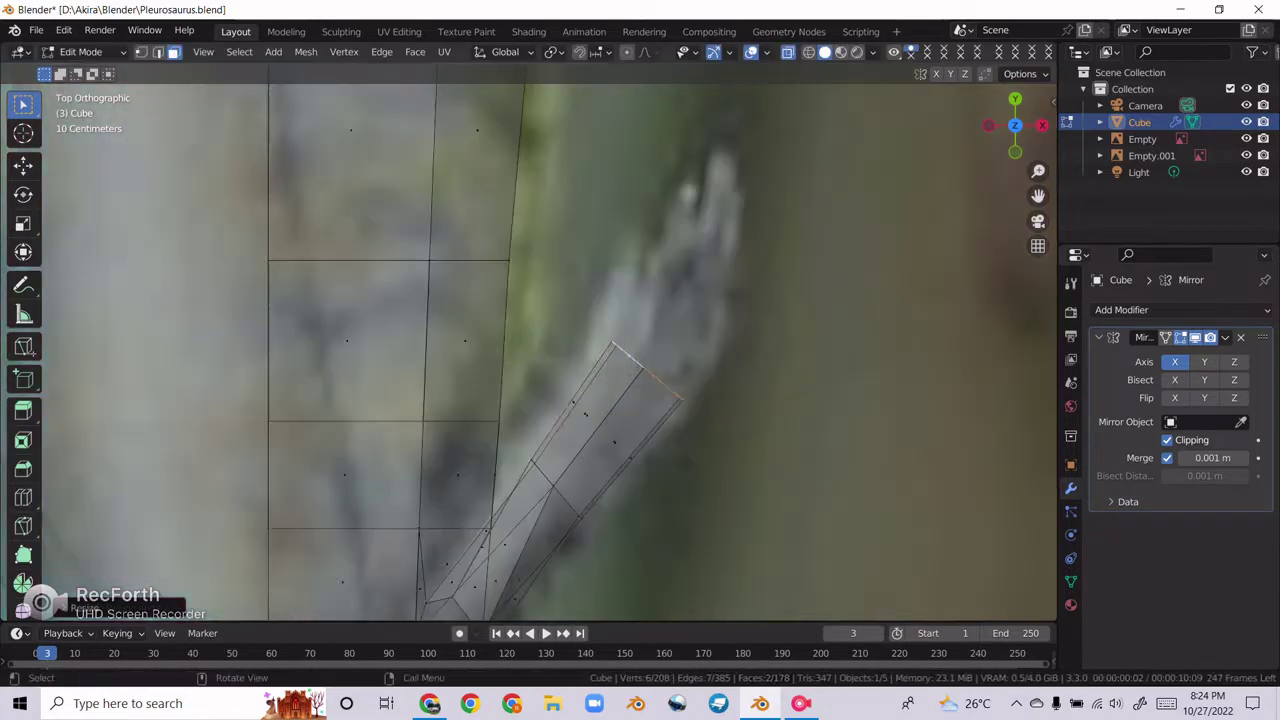
{"action": "scroll", "coordinate": [620, 340], "scroll_direction": "up", "scroll_amount": 2}
Step: Extrude and merge vertices to outline the foot, then extrude the first toes
{"action": "key", "text": "e"}
{"action": "left_click", "coordinate": [660, 292]}
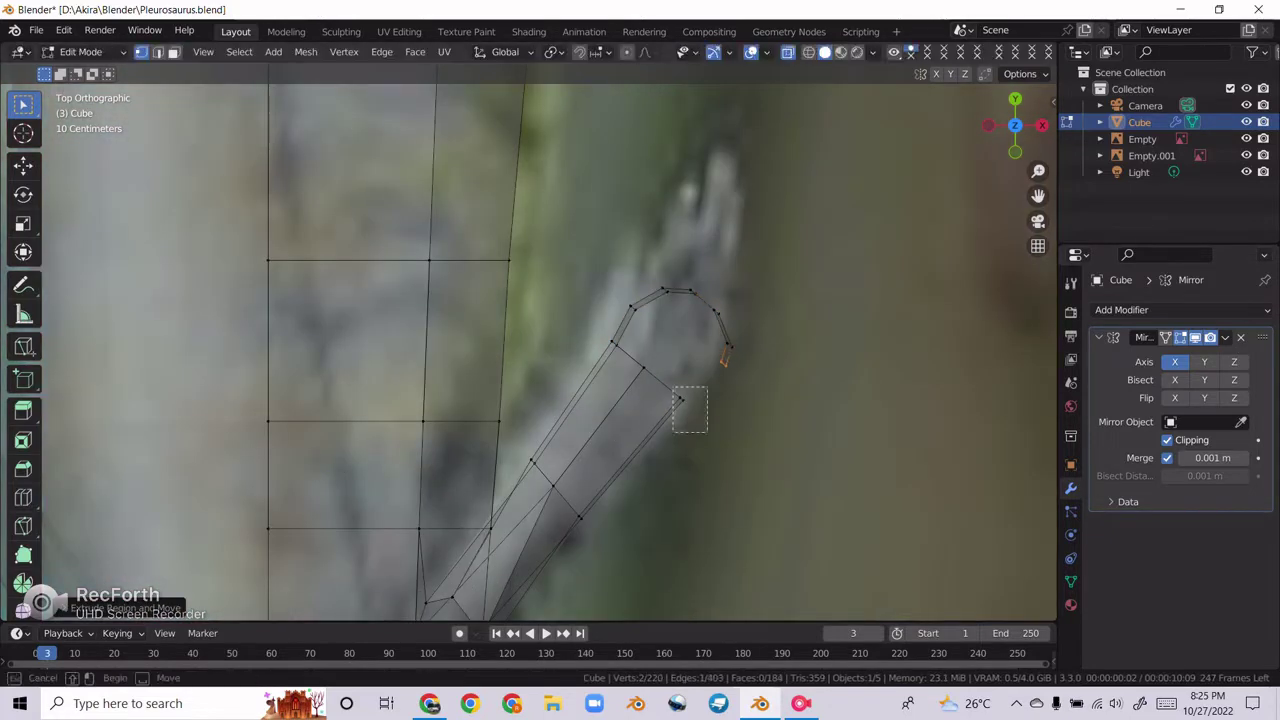
{"action": "key", "text": "m"}
{"action": "left_click", "coordinate": [557, 320]}
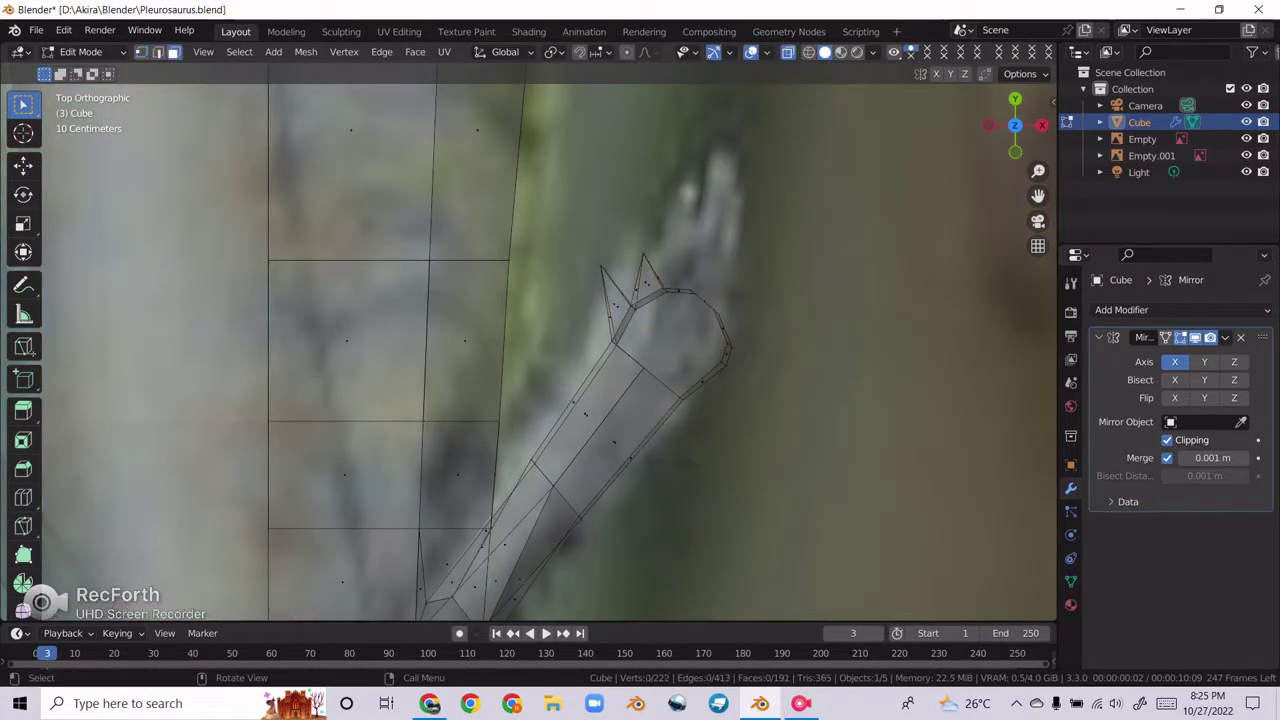
{"action": "key", "text": "e"}
{"action": "left_click", "coordinate": [682, 260]}
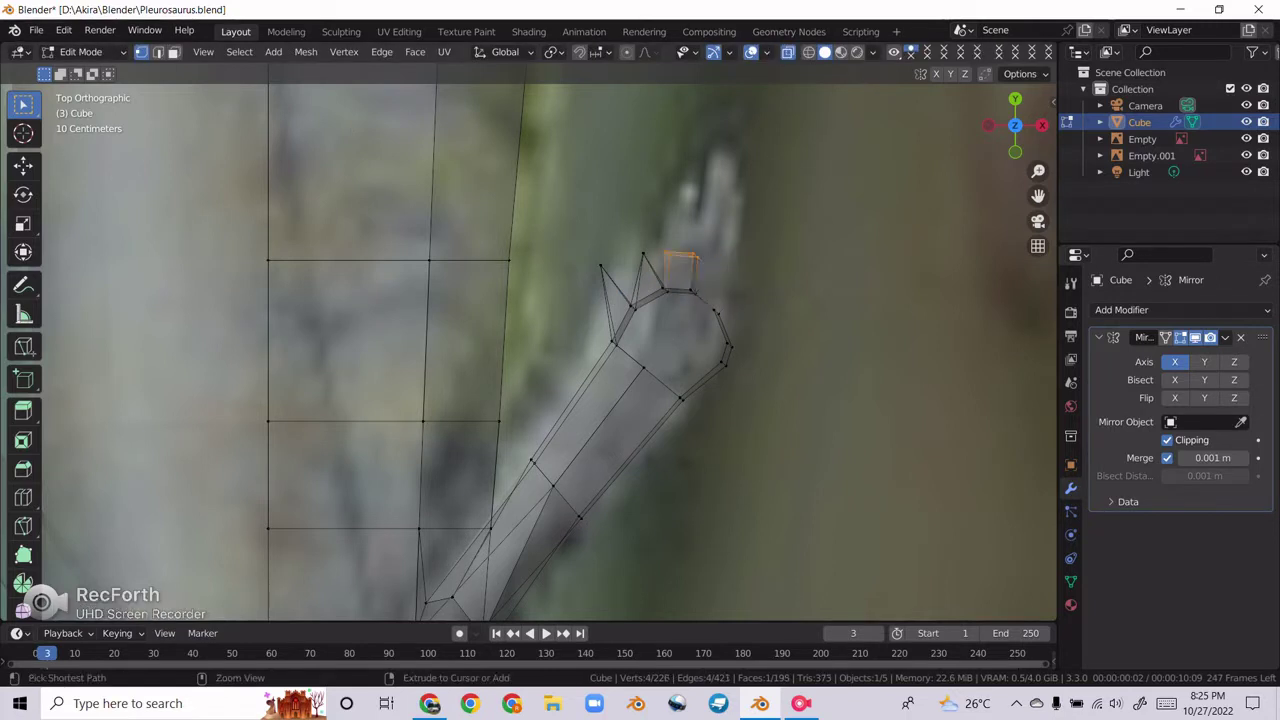
{"action": "key", "text": "e"}
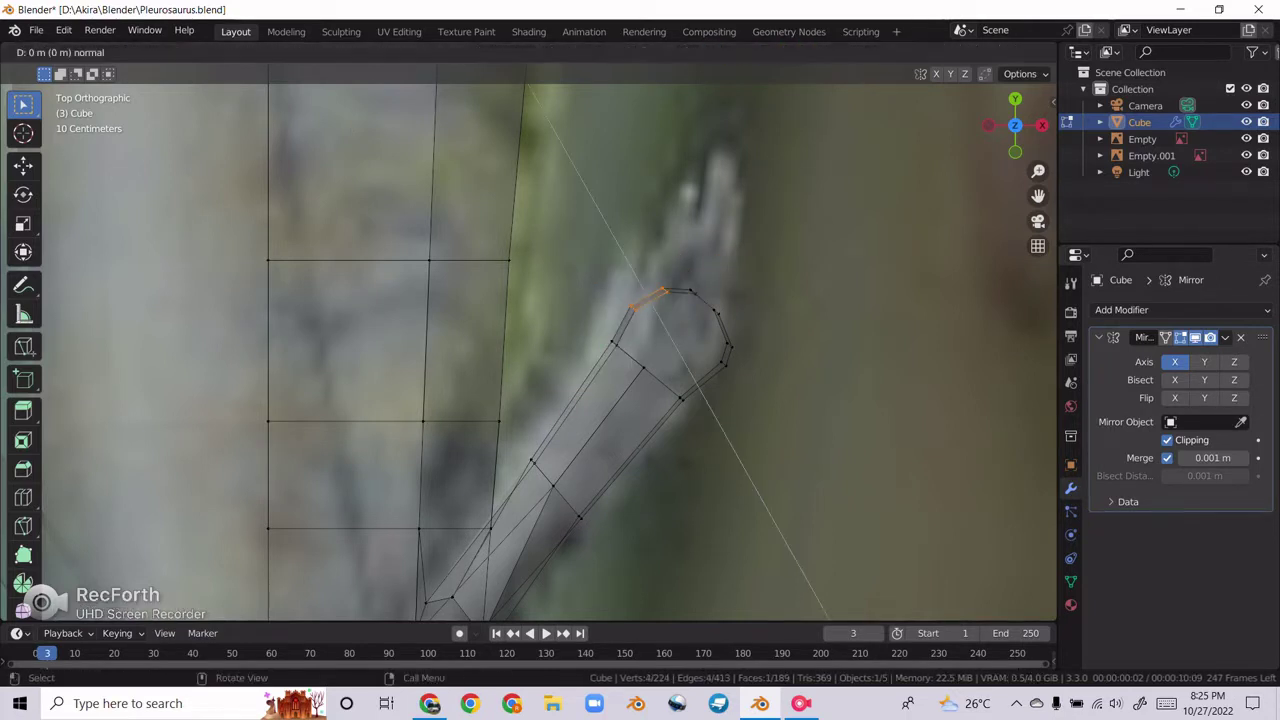
{"action": "left_click", "coordinate": [647, 230]}
Step: Extrude the remaining pointed toes from the foot rim and inspect the finished foot
{"action": "key", "text": "b"}
{"action": "left_click_drag", "start_coordinate": [658, 267], "coordinate": [695, 312]}
{"action": "key", "text": "e"}
{"action": "left_click", "coordinate": [778, 308]}
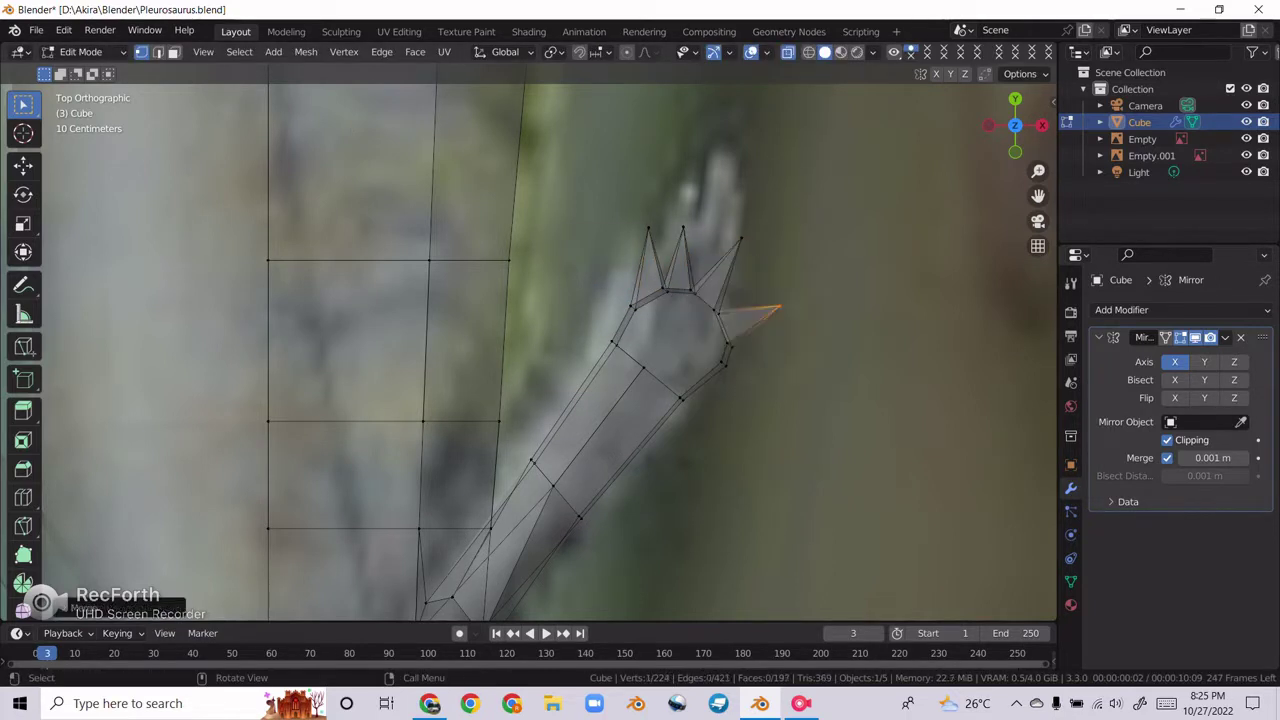
{"action": "key", "text": "e"}
{"action": "left_click", "coordinate": [728, 357]}
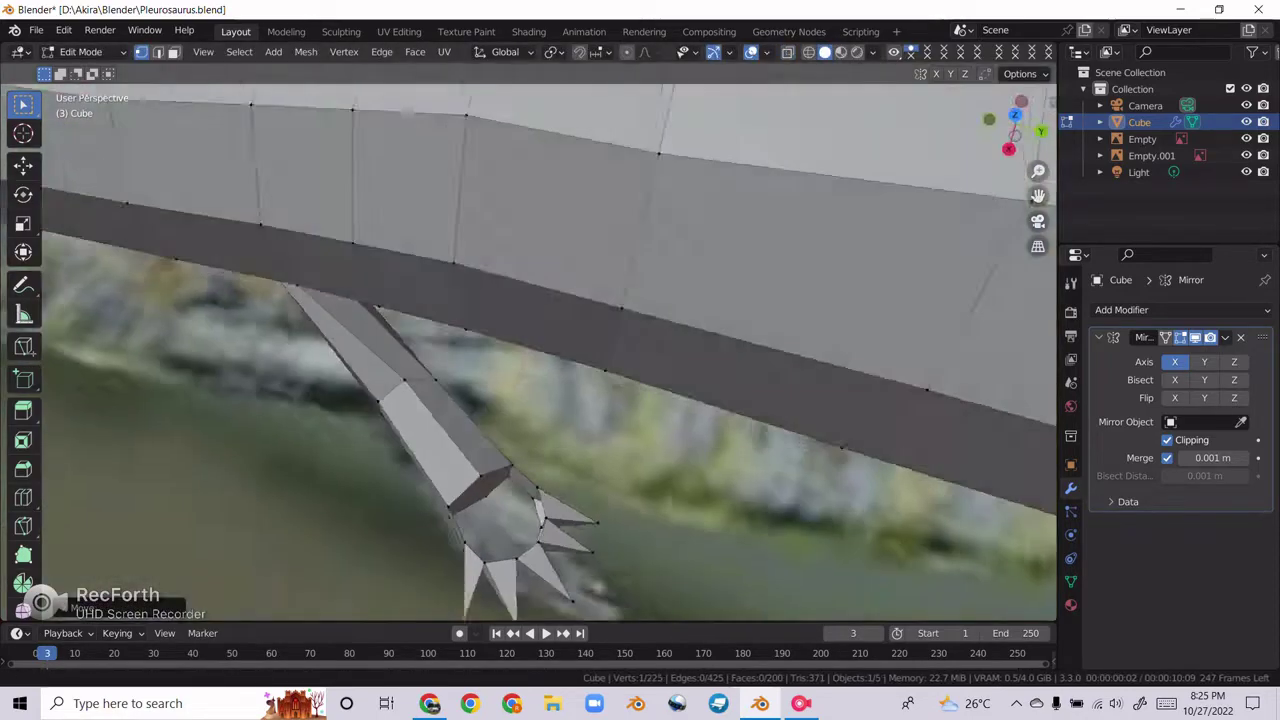
{"action": "middle_click_drag", "start_coordinate": [728, 357], "coordinate": [700, 400]}
{"action": "mouse_move", "coordinate": [560, 400]}
{"action": "middle_mouse_down"}
{"action": "mouse_move", "coordinate": [590, 442]}
{"action": "mouse_move", "coordinate": [533, 404]}
{"action": "mouse_move", "coordinate": [378, 200]}
{"action": "mouse_move", "coordinate": [450, 300]}
{"action": "mouse_move", "coordinate": [445, 200]}
{"action": "middle_mouse_up"}
Step: Save the model, then reposition the foot in top view
{"action": "key", "text": "Tab"}
{"action": "key", "text": "ctrl+s"}
{"action": "key", "text": "Tab"}
{"action": "key", "text": "KP_7"}
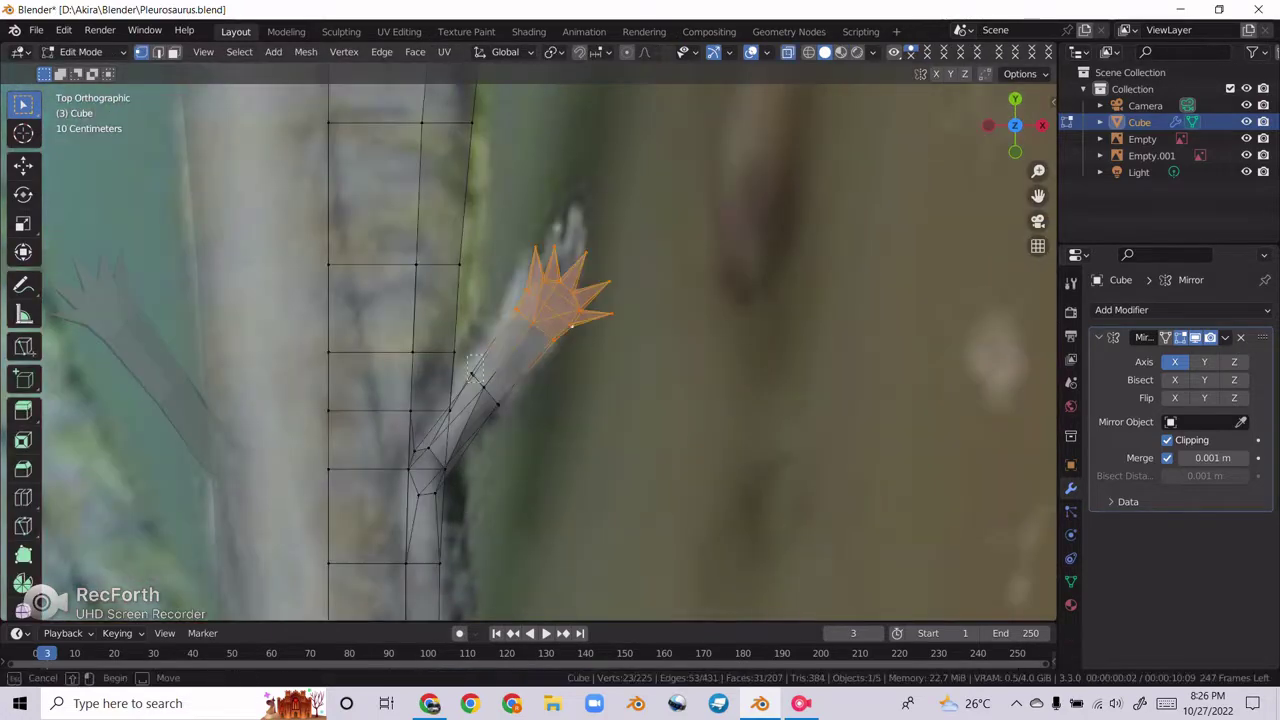
{"action": "key", "text": "g"}
{"action": "left_click", "coordinate": [580, 432]}
Step: Knife-cut a hexagonal face into the side of the lizard's body
{"action": "middle_click_drag", "start_coordinate": [580, 432], "coordinate": [528, 447]}
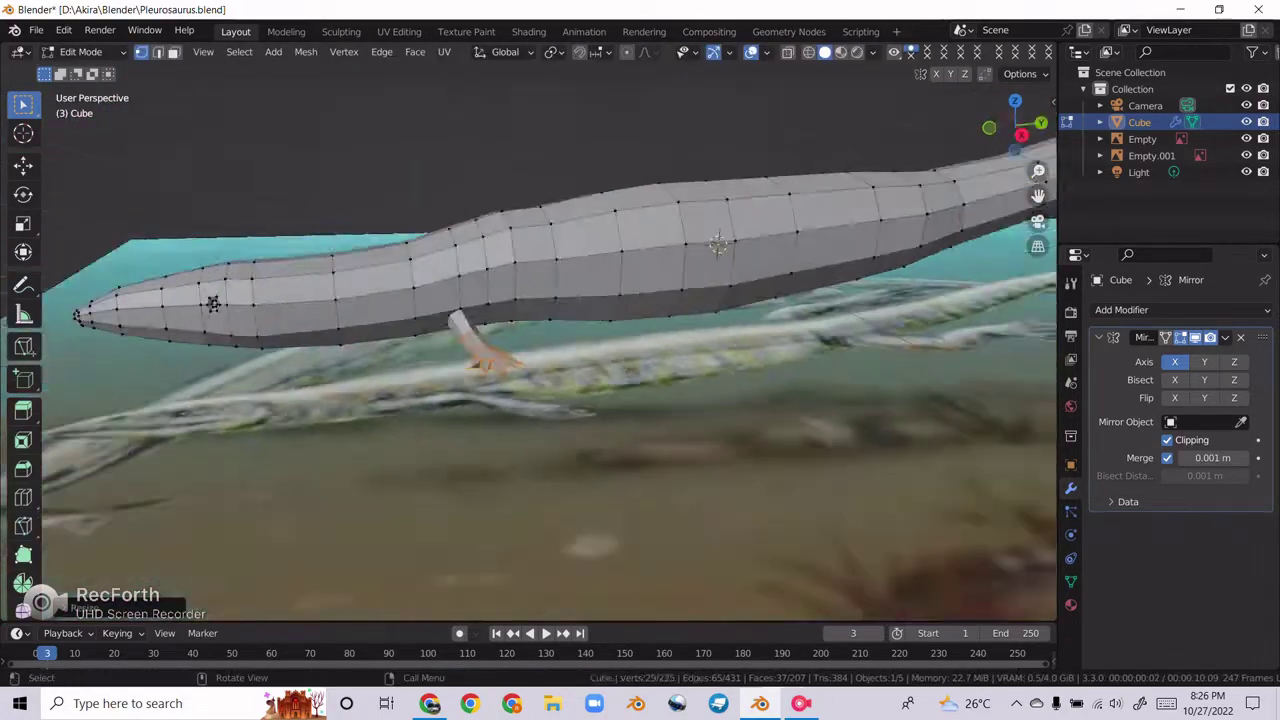
{"action": "key", "text": "KP_3"}
{"action": "key", "text": "KP_7"}
{"action": "key", "text": "ctrl+s"}
{"action": "scroll", "coordinate": [529, 341], "scroll_direction": "up", "scroll_amount": 4}
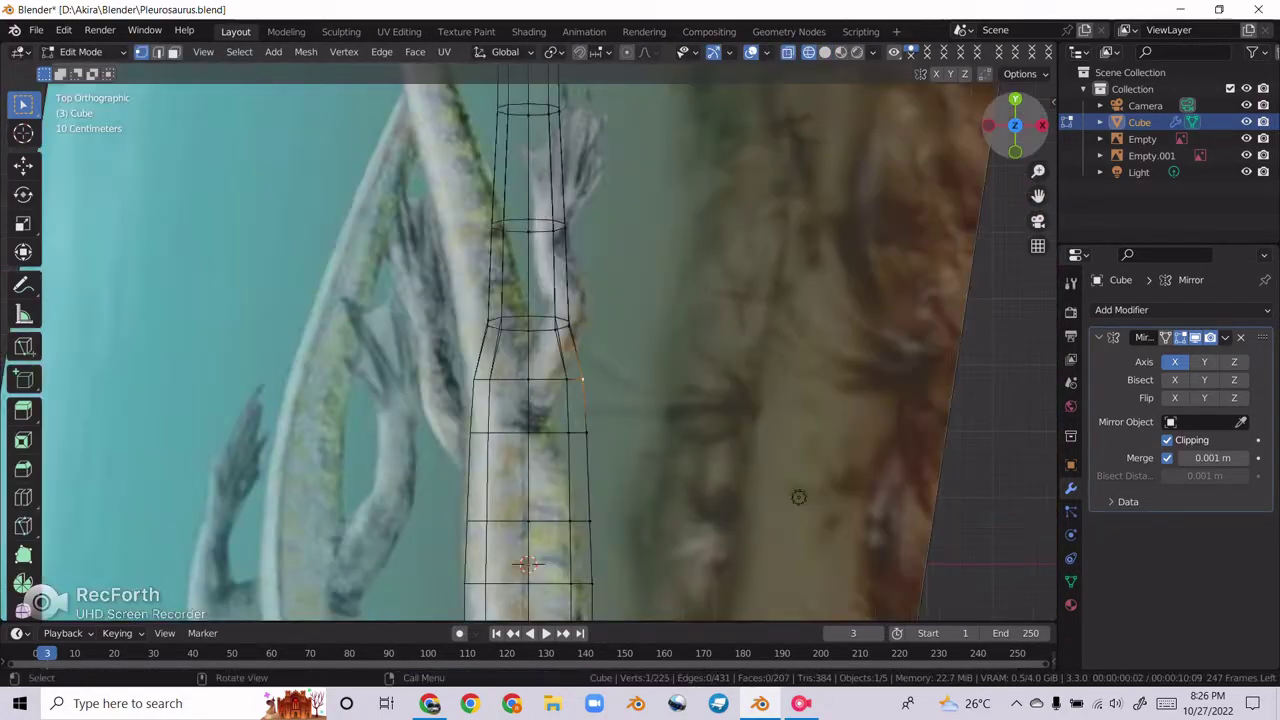
{"action": "key", "text": "KP_3"}
{"action": "key", "text": "shift+z"}
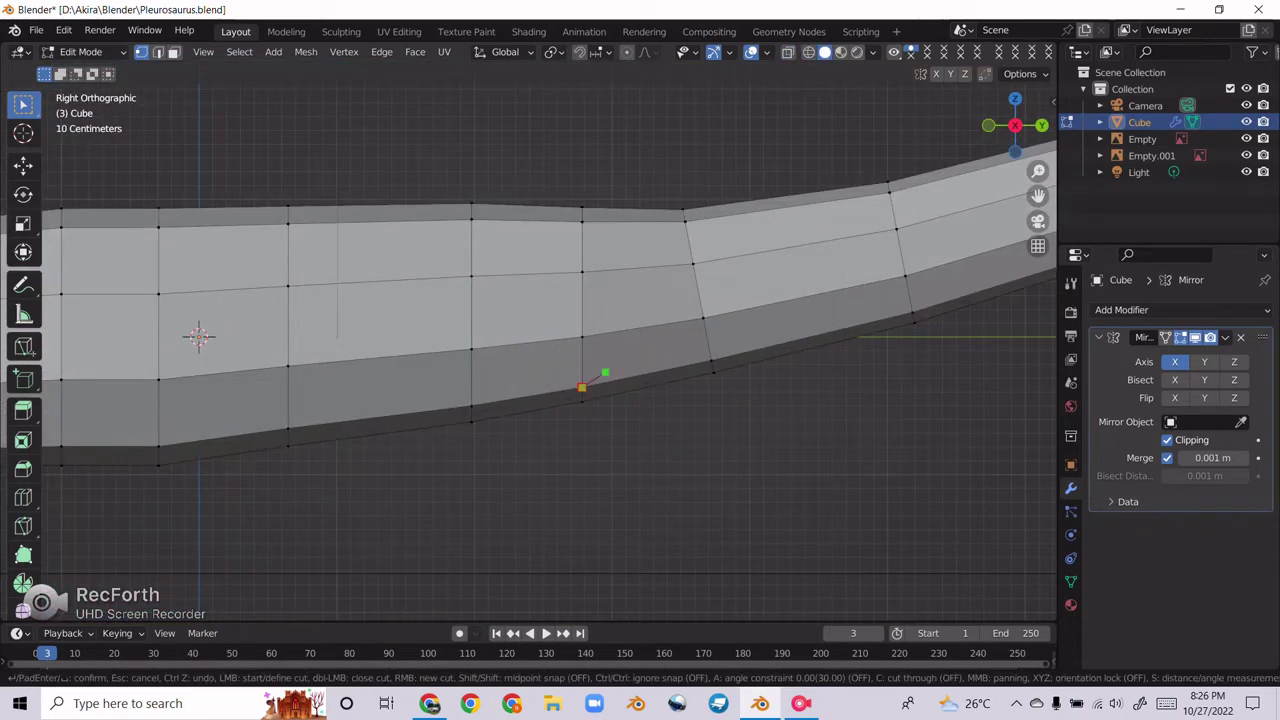
{"action": "scroll", "coordinate": [529, 341], "scroll_direction": "up", "scroll_amount": 4}
{"action": "key", "text": "k"}
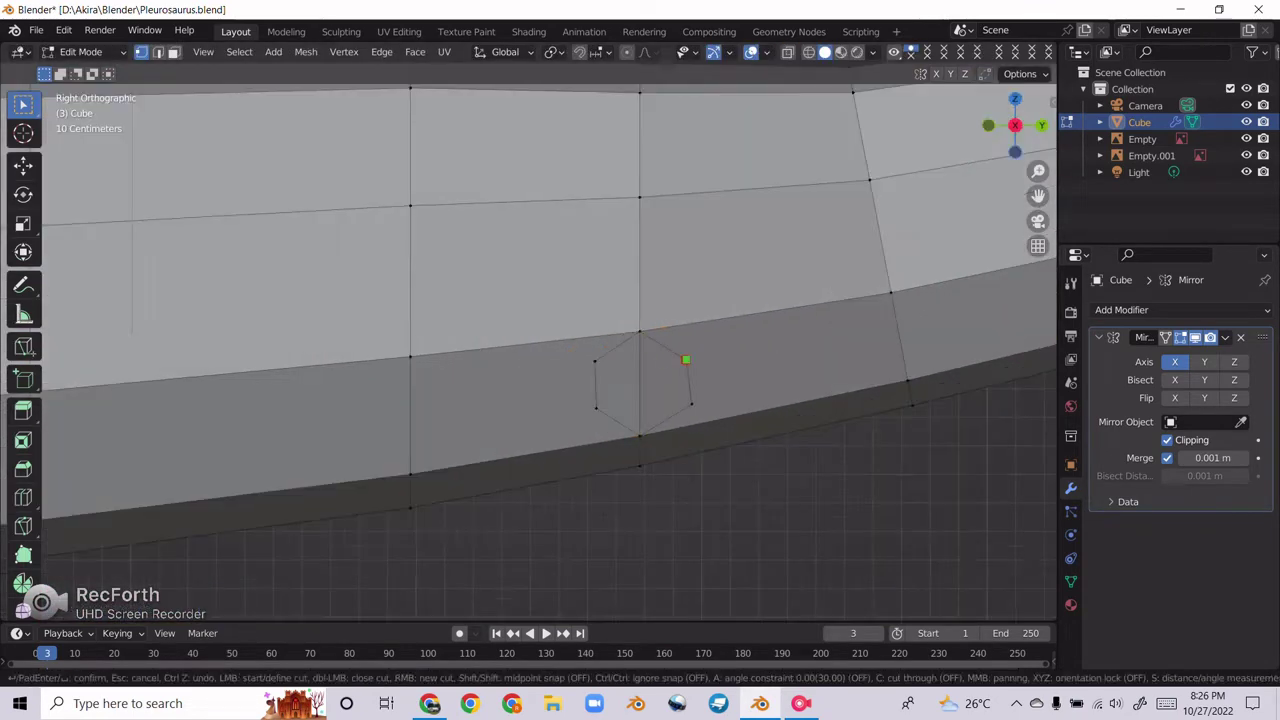
{"action": "left_click", "coordinate": [594, 370], "text": "alt"}
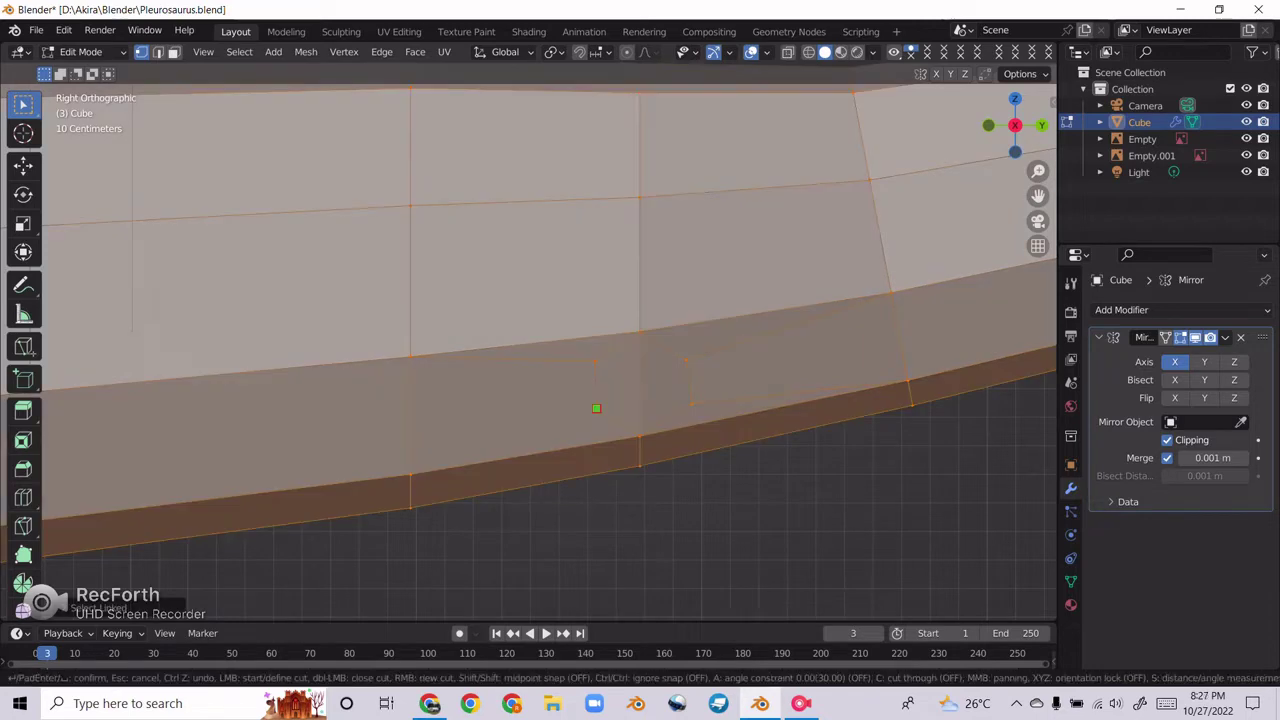
{"action": "left_click", "coordinate": [600, 408]}
{"action": "key", "text": "KP_7"}
Step: Narrow the new limb along X and rotate its end face to angle the arm
{"action": "key", "text": "s"}
{"action": "key", "text": "x"}
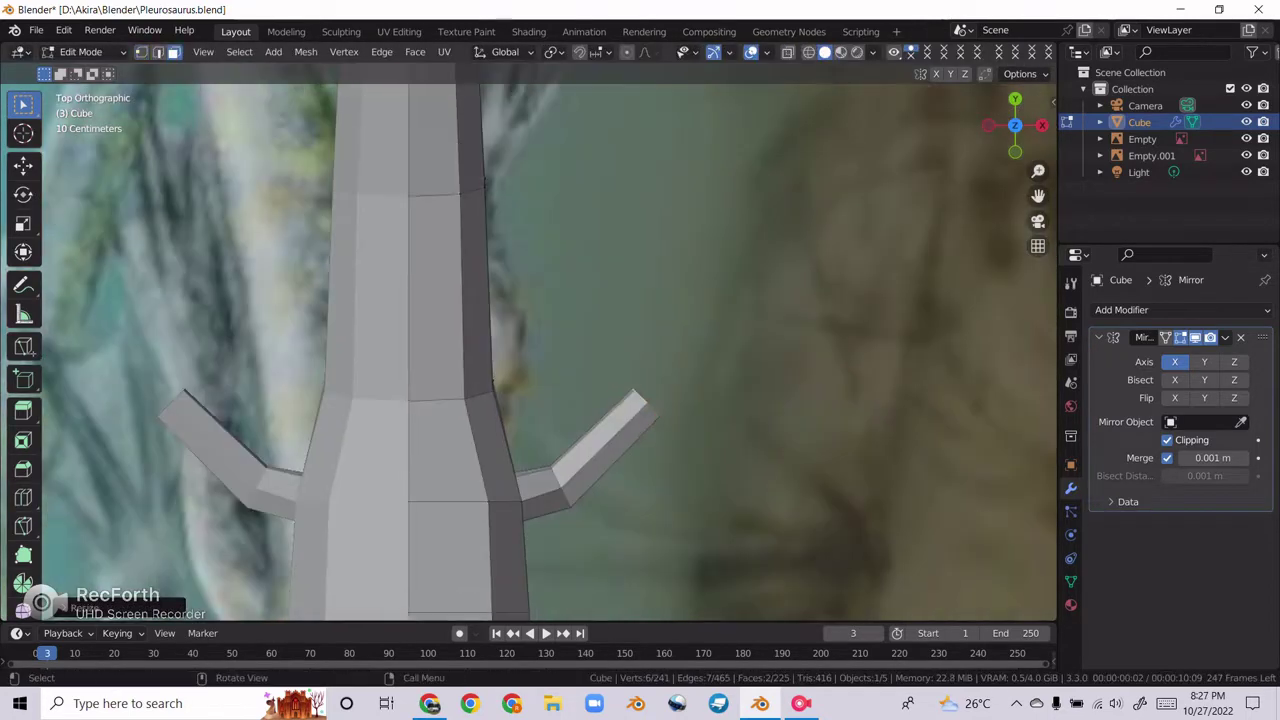
{"action": "left_click", "coordinate": [760, 316]}
{"action": "key", "text": "shift+z"}
{"action": "key", "text": "r"}
{"action": "left_click", "coordinate": [719, 313]}
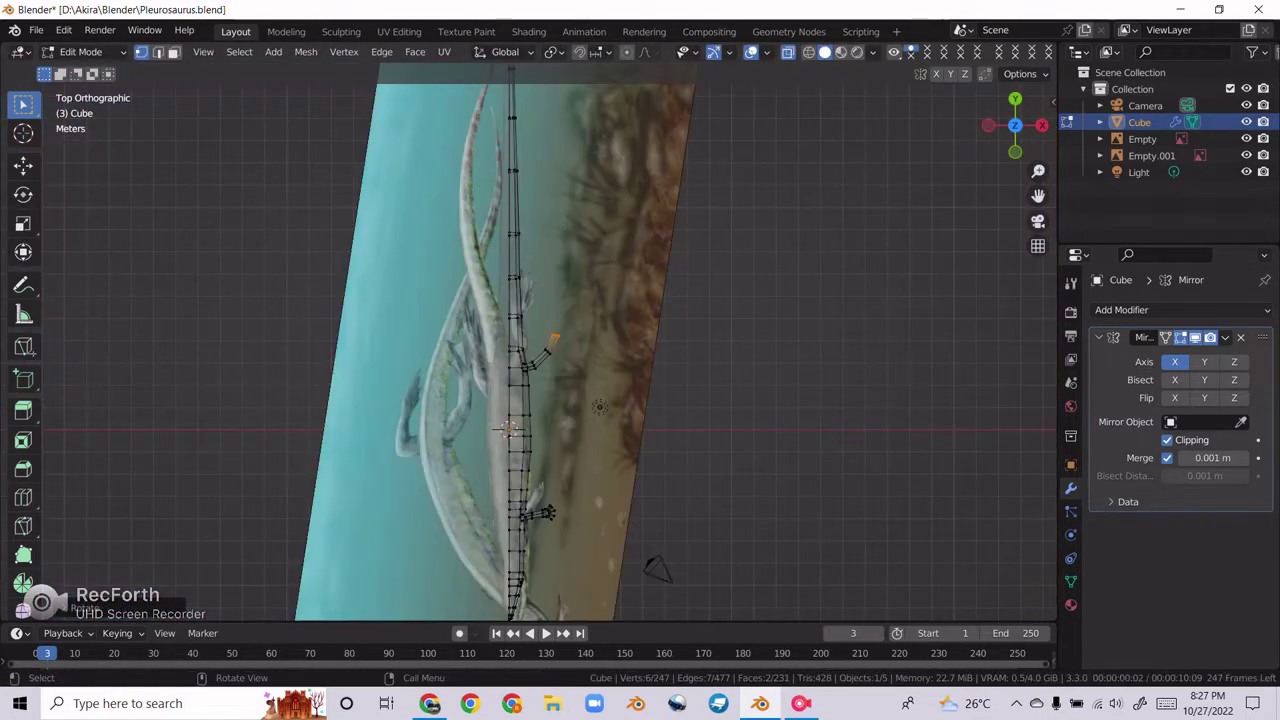
{"action": "scroll", "coordinate": [640, 430], "scroll_direction": "up", "scroll_amount": 3}
Step: Extrude claws at the limb's tip, undoing a stray extruded face
{"action": "key", "text": "e"}
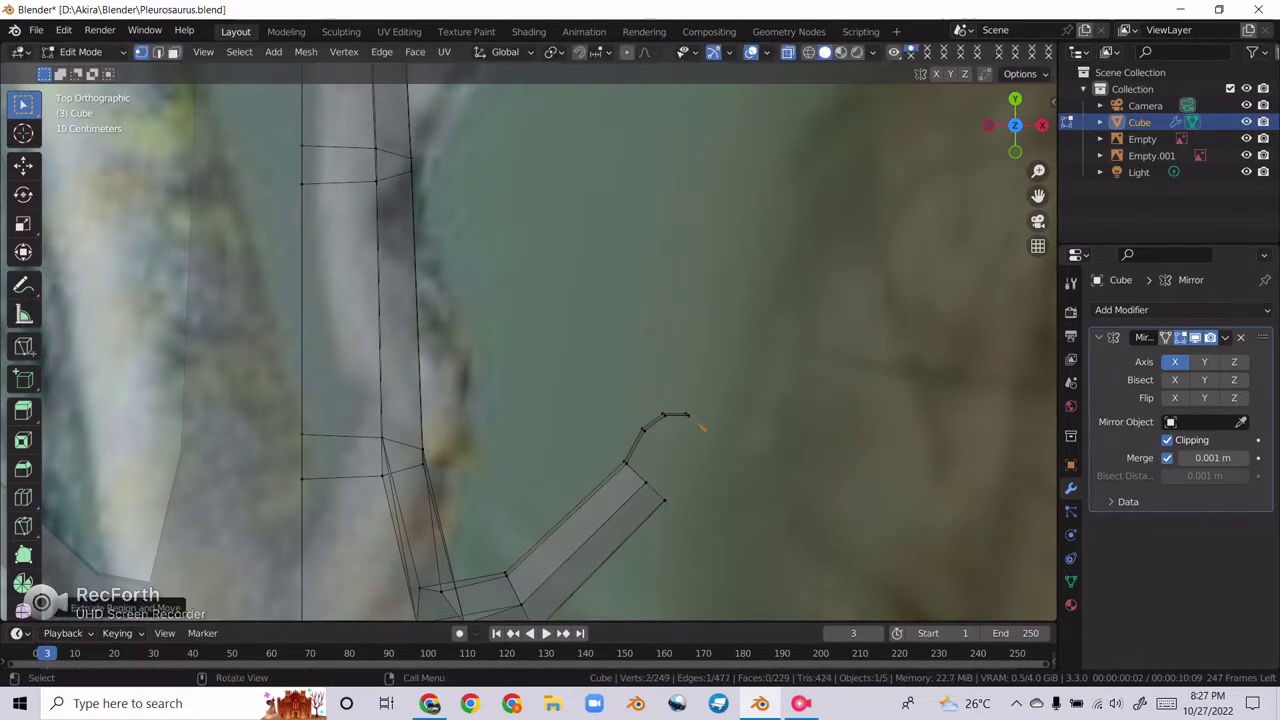
{"action": "left_click_drag", "start_coordinate": [664, 401], "coordinate": [686, 427]}
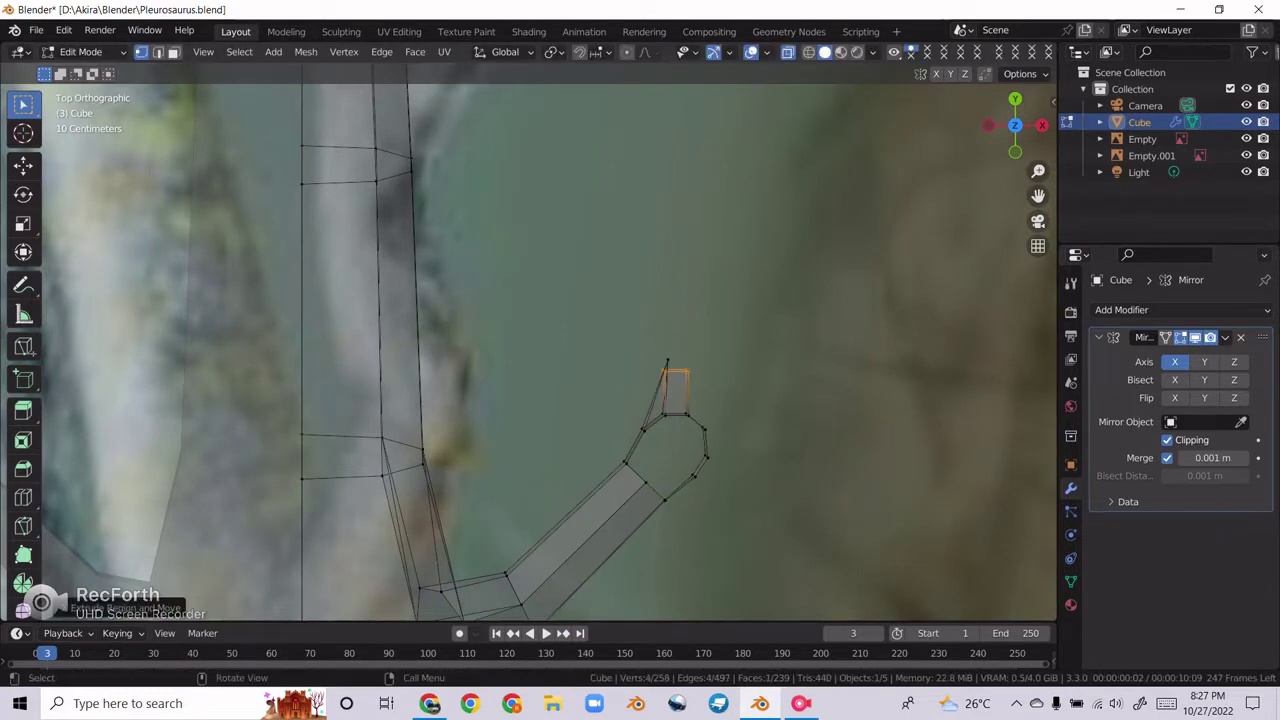
{"action": "key", "text": "ctrl+z"}
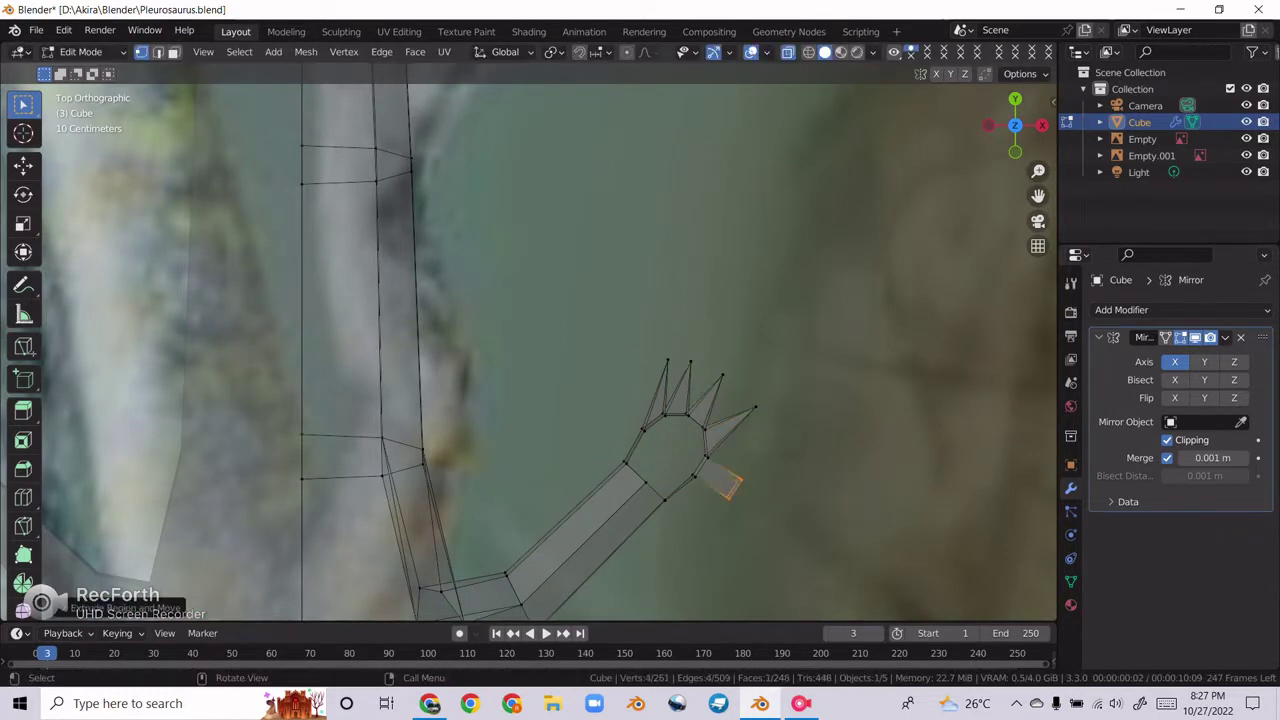
{"action": "mouse_move", "coordinate": [640, 430]}
{"action": "middle_mouse_down"}
{"action": "mouse_move", "coordinate": [560, 360]}
{"action": "mouse_move", "coordinate": [440, 380]}
{"action": "middle_mouse_up"}
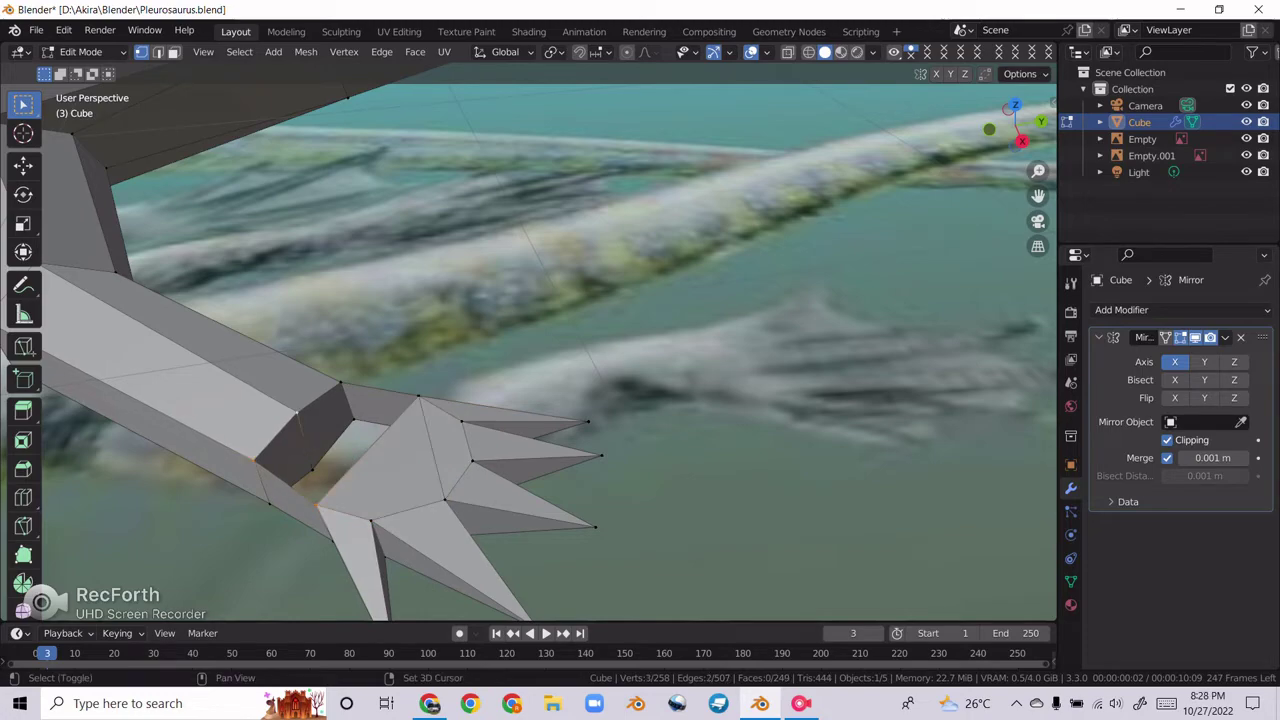
{"action": "middle_click_drag", "start_coordinate": [440, 380], "coordinate": [396, 366]}
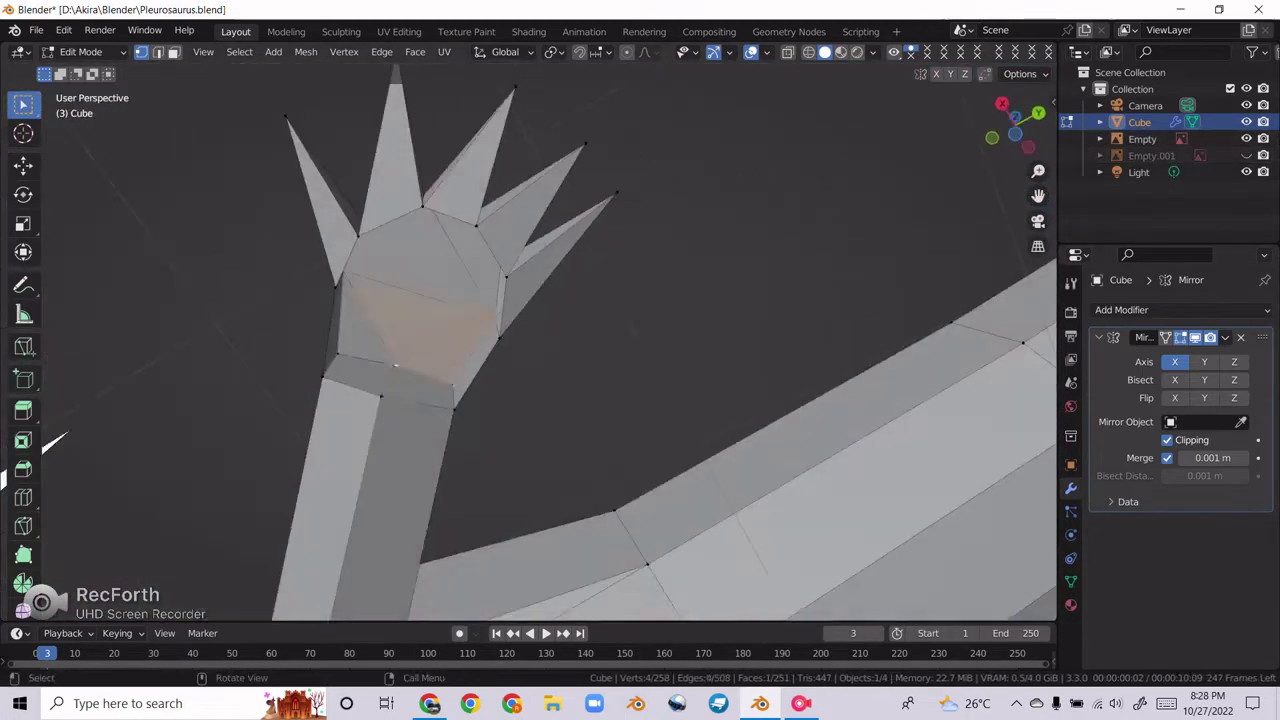
{"action": "scroll", "coordinate": [530, 340], "scroll_direction": "down", "scroll_amount": 5}
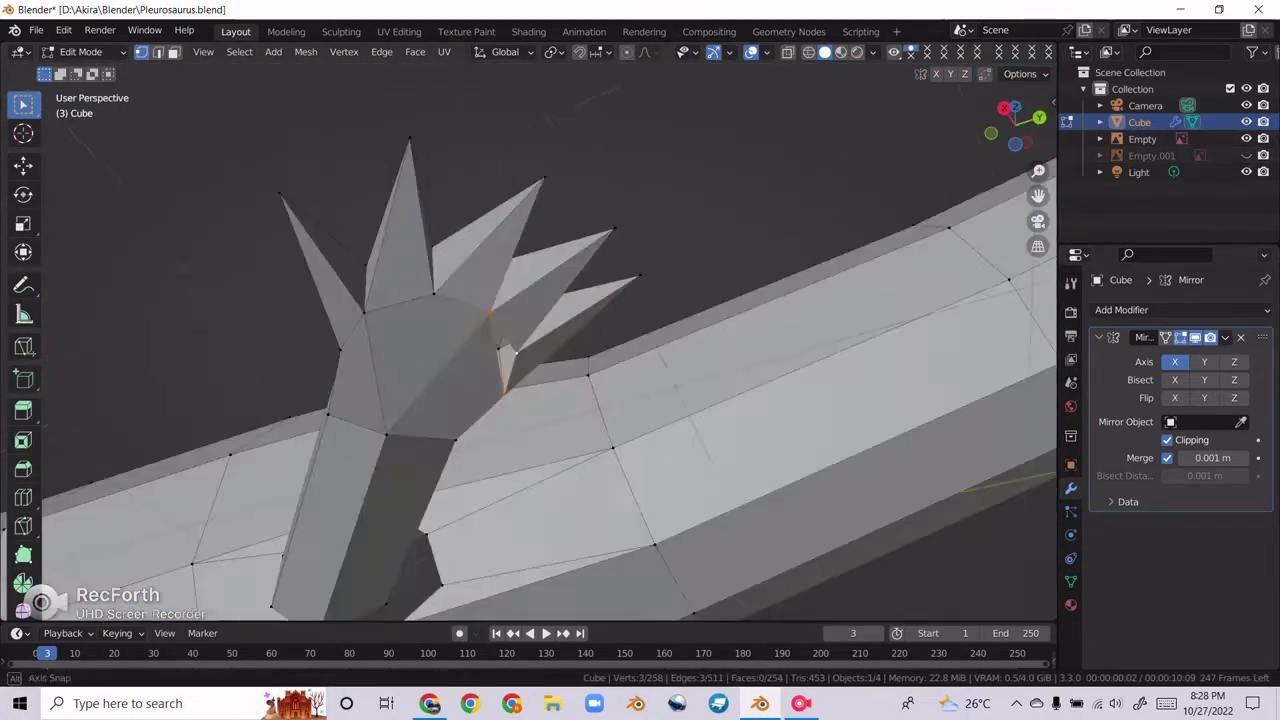
Step: Return to Object Mode, save, and preview the lizard in Material Preview shading
{"action": "key", "text": "Tab"}
{"action": "key", "text": "ctrl+s"}
{"action": "mouse_move", "coordinate": [530, 340]}
{"action": "middle_mouse_down"}
{"action": "mouse_move", "coordinate": [560, 300]}
{"action": "mouse_move", "coordinate": [600, 360]}
{"action": "mouse_move", "coordinate": [640, 330]}
{"action": "middle_mouse_up"}
{"action": "left_click", "coordinate": [812, 52]}
{"action": "left_click", "coordinate": [1070, 604]}
Step: Make the lizard's base colour yellow and add a second, brown material for markings
{"action": "left_click", "coordinate": [1212, 553]}
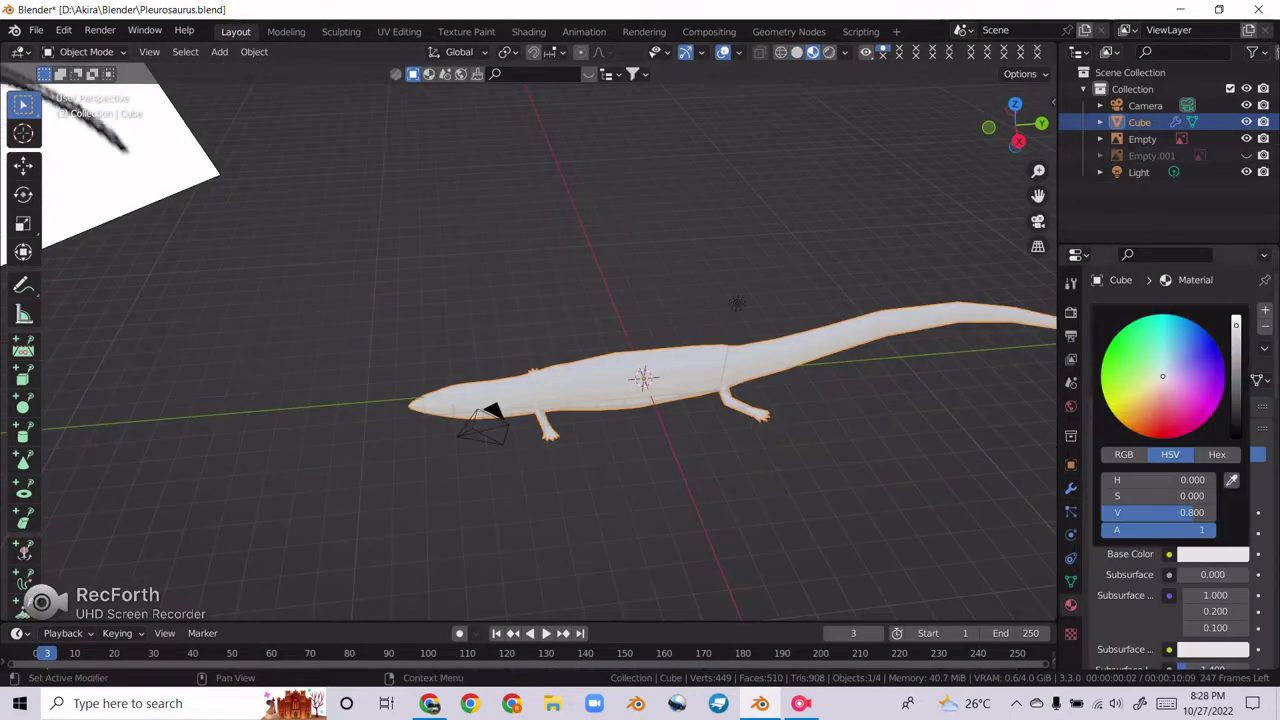
{"action": "left_click", "coordinate": [1215, 330]}
{"action": "key", "text": "Tab"}
{"action": "key", "text": "KP_3"}
{"action": "left_click", "coordinate": [1212, 608]}
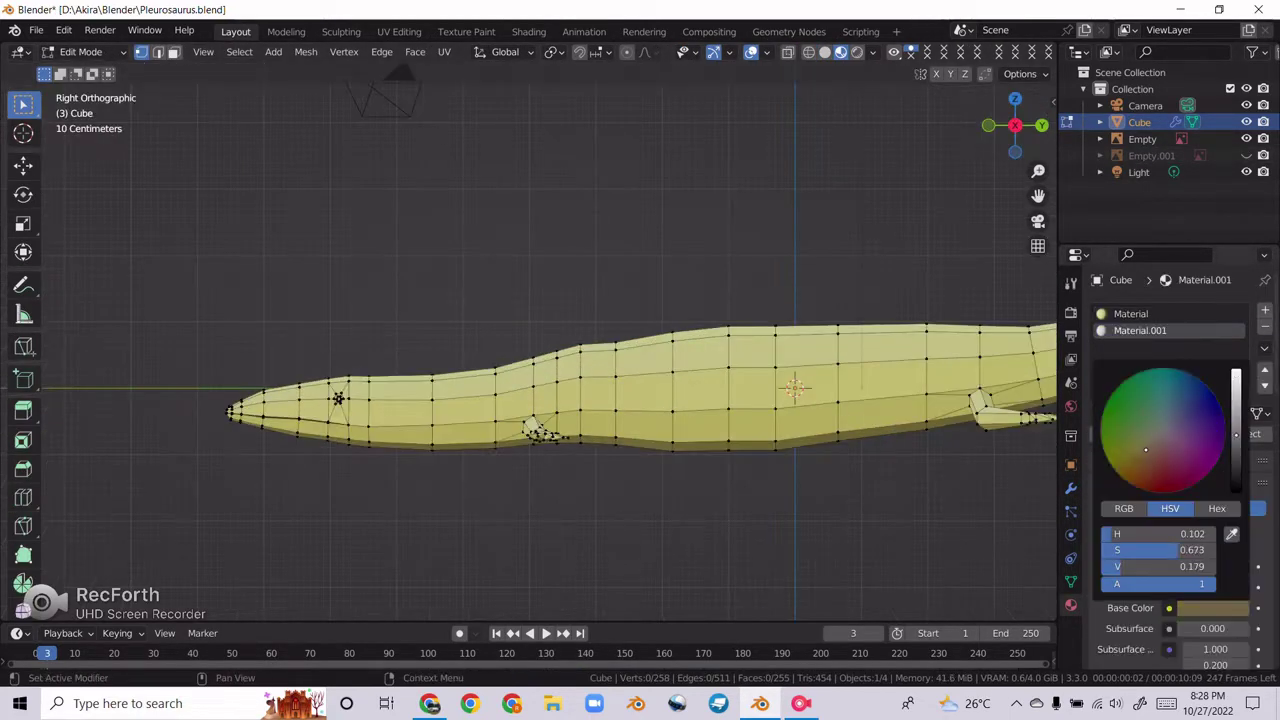
{"action": "left_click_drag", "start_coordinate": [1163, 430], "coordinate": [1140, 415]}
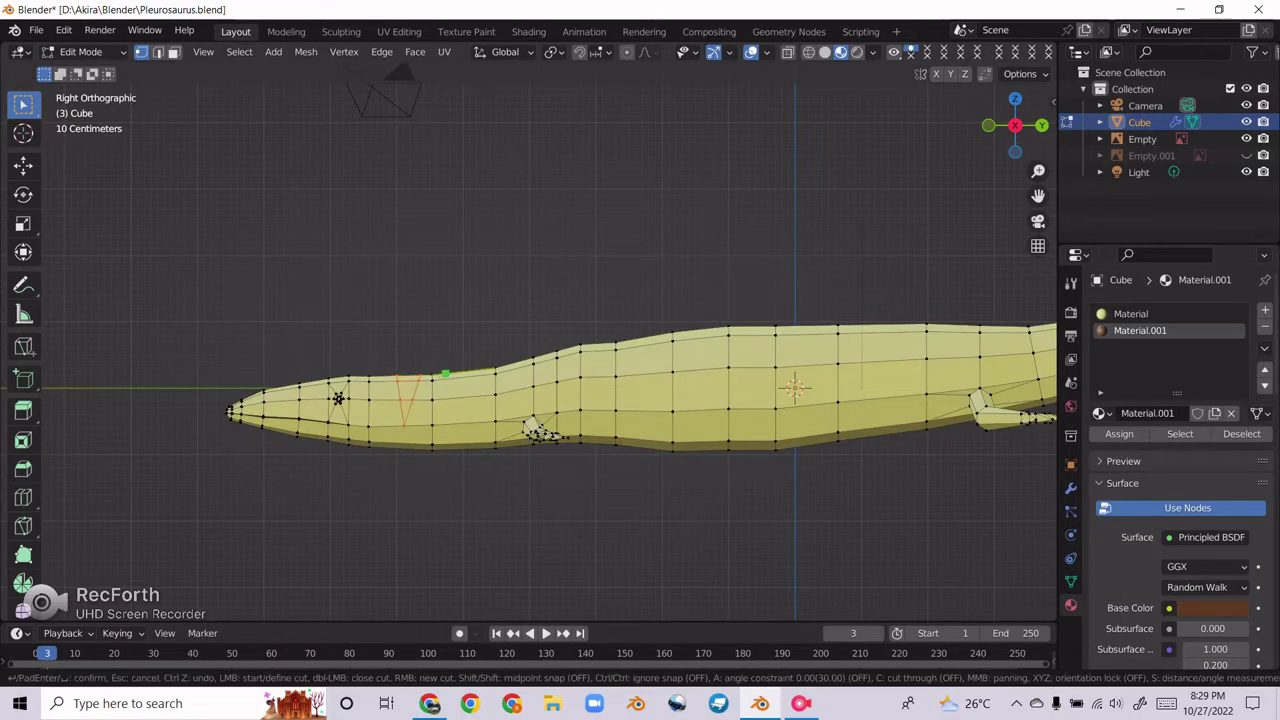
Step: Finish the knife cut for the markings and save as Pleurosaurus markings.blend
{"action": "scroll", "coordinate": [480, 371], "scroll_direction": "up", "scroll_amount": 3}
{"action": "key", "text": "Return"}
{"action": "key", "text": "ctrl+shift+s"}
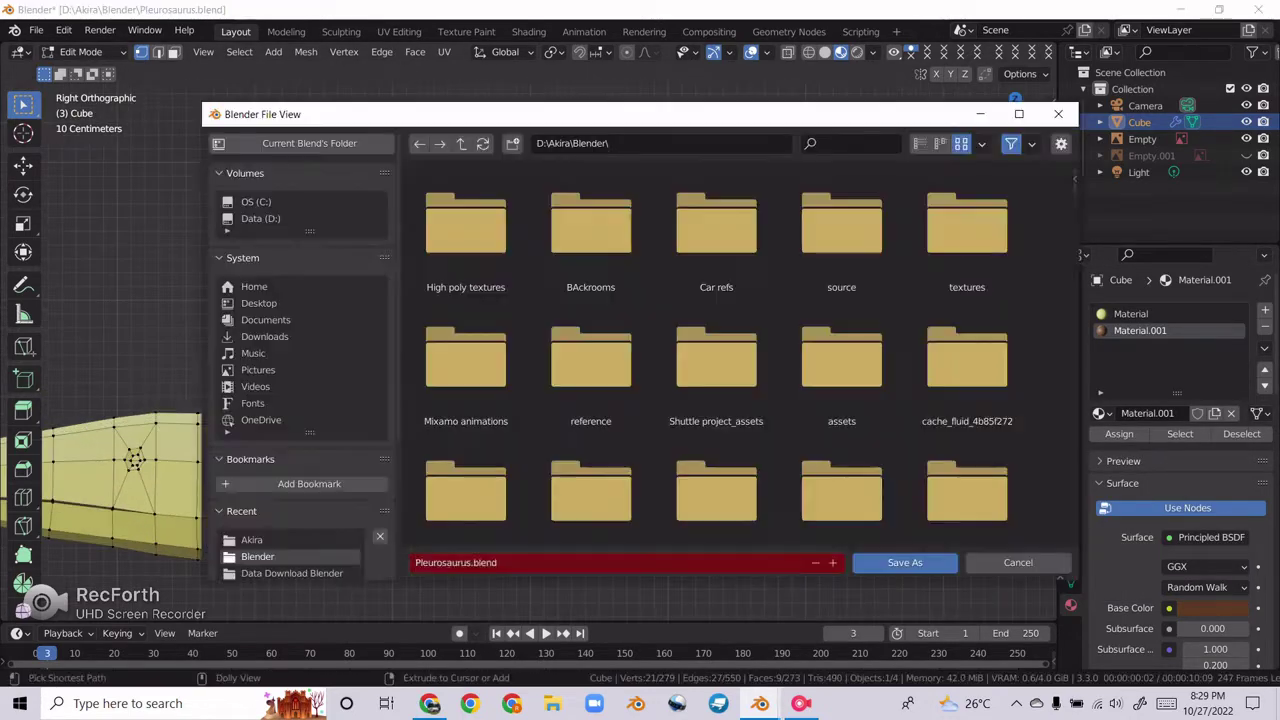
{"action": "type", "text": "ings"}
{"action": "key", "text": "Return"}
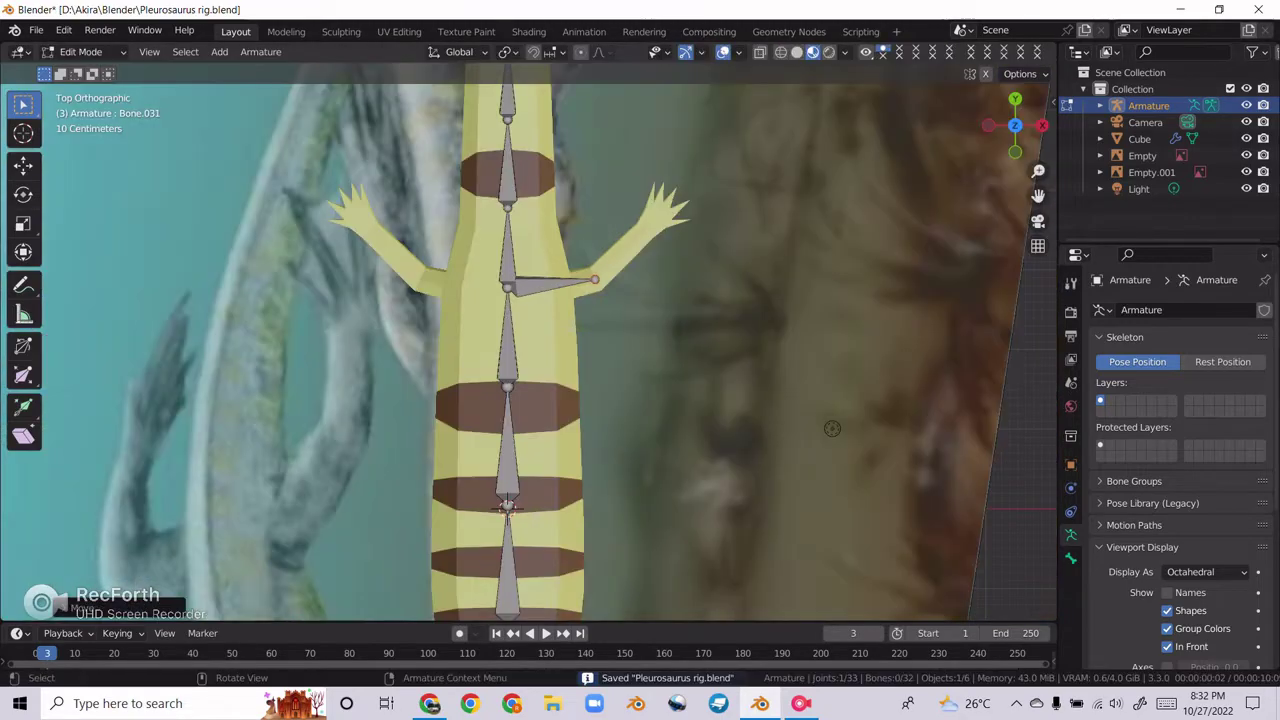
Step: Inspect the rig's bones from front and side, cancelling a trial bone move
{"action": "key", "text": "KP_1"}
{"action": "key", "text": "g"}
{"action": "middle_click_drag", "start_coordinate": [267, 227], "coordinate": [473, 305]}
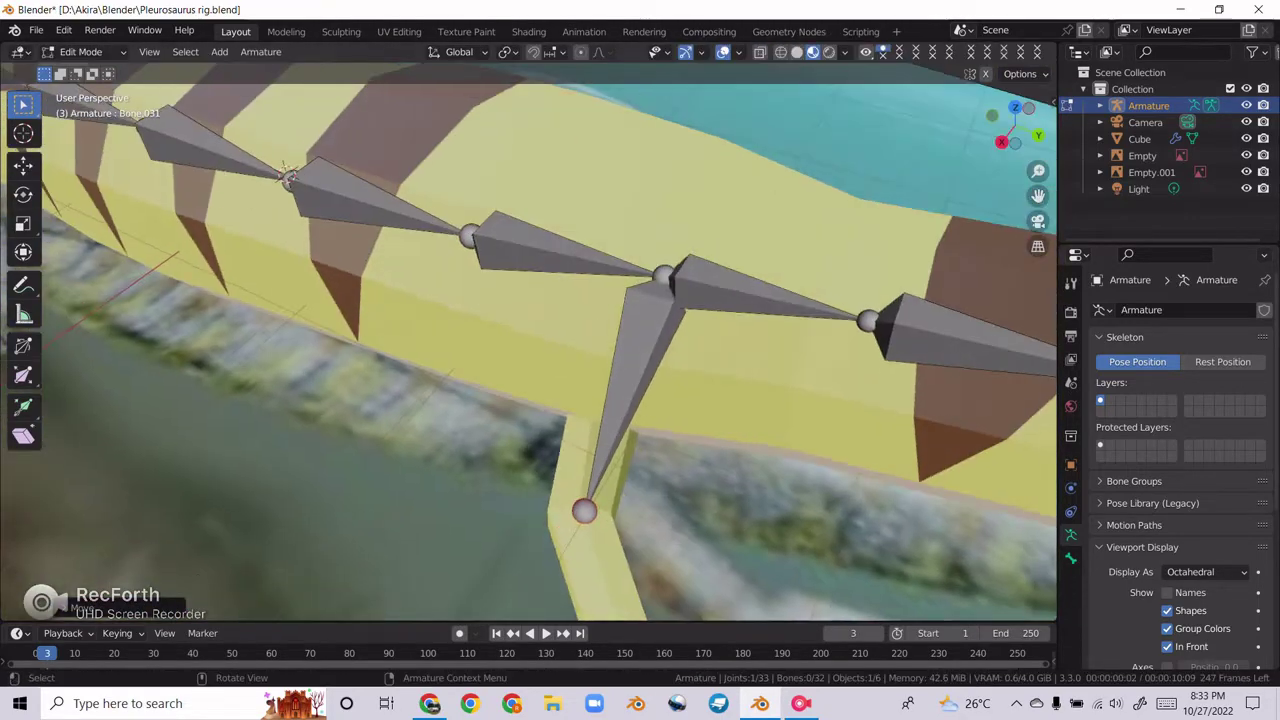
{"action": "key", "text": "g"}
{"action": "key", "text": "Escape"}
{"action": "scroll", "coordinate": [400, 400], "scroll_direction": "down", "scroll_amount": 2}
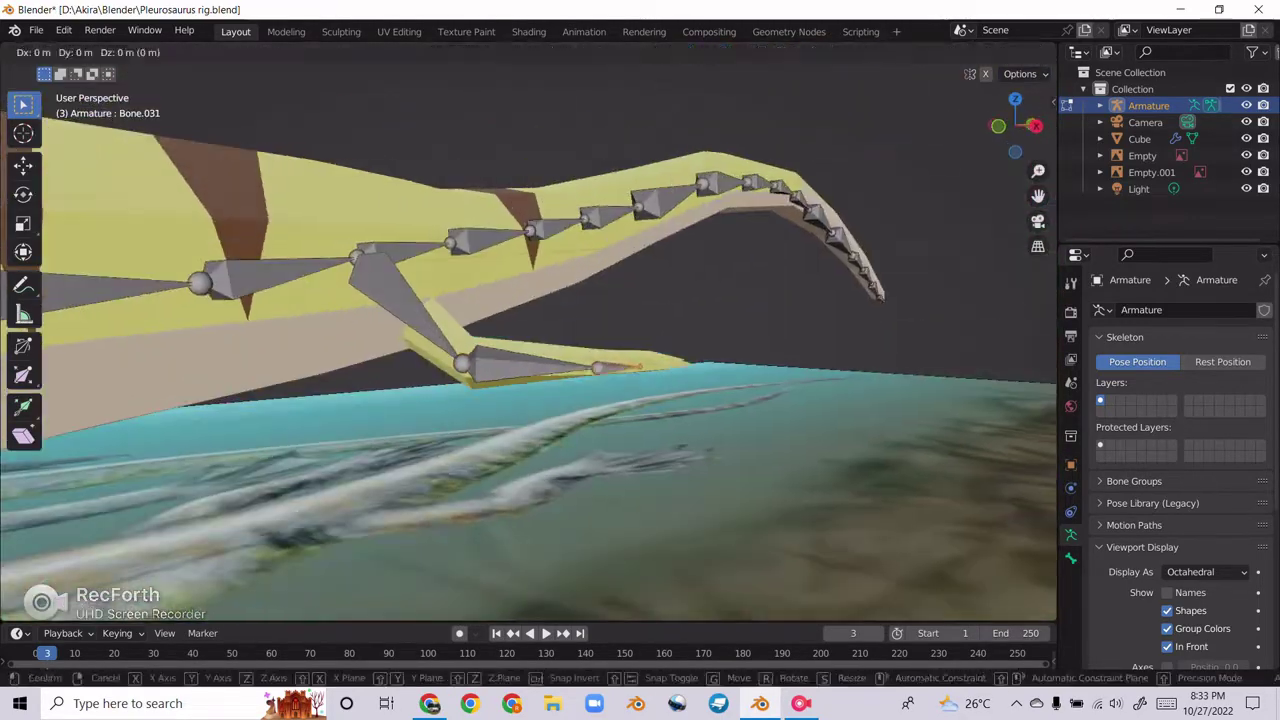
{"action": "scroll", "coordinate": [400, 400], "scroll_direction": "down", "scroll_amount": 2}
{"action": "scroll", "coordinate": [400, 400], "scroll_direction": "down", "scroll_amount": 3}
{"action": "key", "text": "Tab"}
{"action": "right_click", "coordinate": [400, 512]}
{"action": "key", "text": "Escape"}
{"action": "key", "text": "Tab"}
Step: Parent the lizard body to the armature with automatic weights
{"action": "left_click", "coordinate": [1139, 138]}
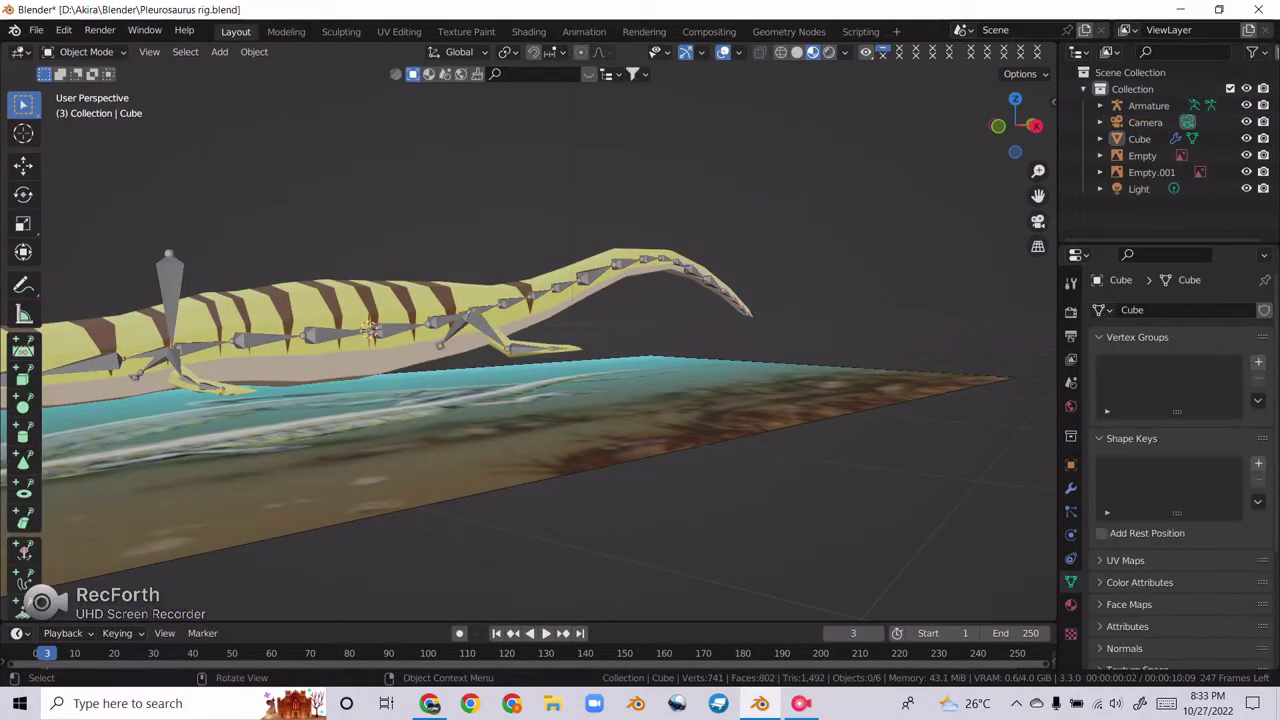
{"action": "left_click", "coordinate": [1148, 105], "text": "ctrl"}
{"action": "key", "text": "ctrl+p"}
{"action": "key", "text": "ctrl+p"}
{"action": "left_click", "coordinate": [598, 349]}
{"action": "middle_click_drag", "start_coordinate": [598, 349], "coordinate": [520, 330]}
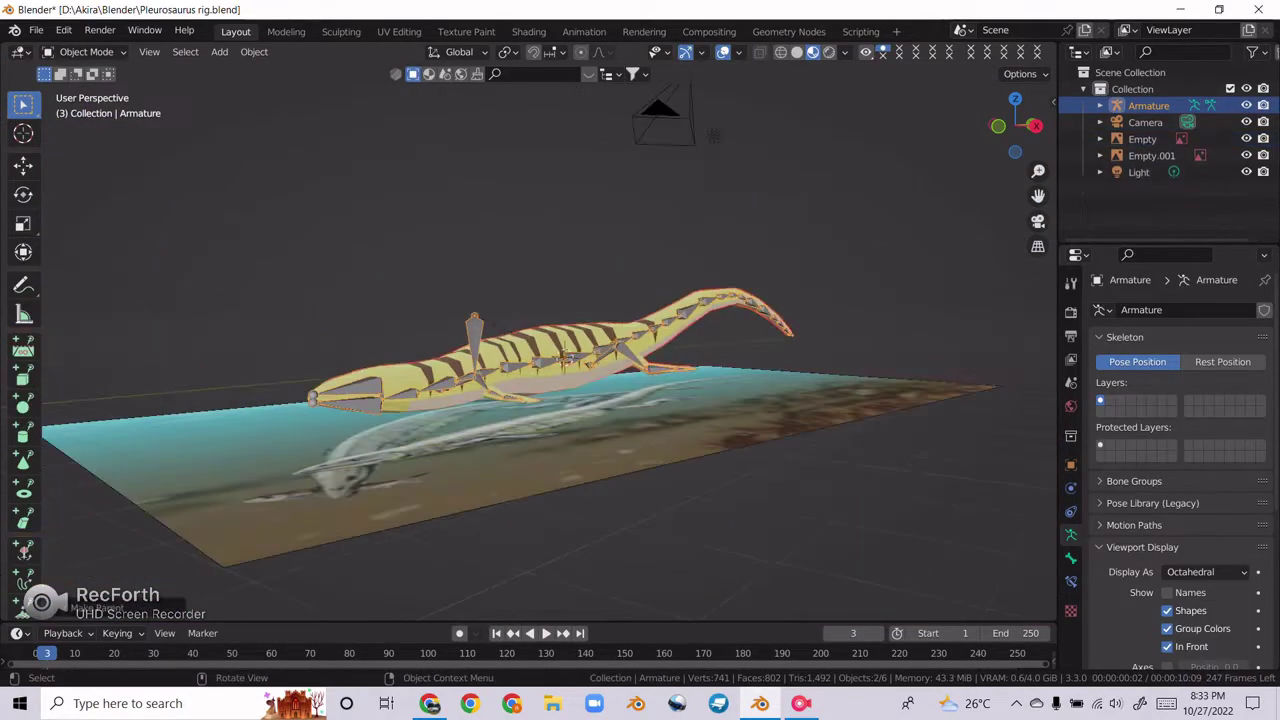
Step: Rotate a spine bone in Pose Mode to test the mesh deformation
{"action": "key", "text": "ctrl+Tab"}
{"action": "left_click", "coordinate": [535, 360]}
{"action": "key", "text": "r"}
{"action": "middle_click_drag", "start_coordinate": [583, 362], "coordinate": [400, 300]}
{"action": "scroll", "coordinate": [520, 330], "scroll_direction": "up", "scroll_amount": 3}
{"action": "scroll", "coordinate": [520, 330], "scroll_direction": "down", "scroll_amount": 5}
Step: Return to Object Mode and save the rig file
{"action": "key", "text": "ctrl+Tab"}
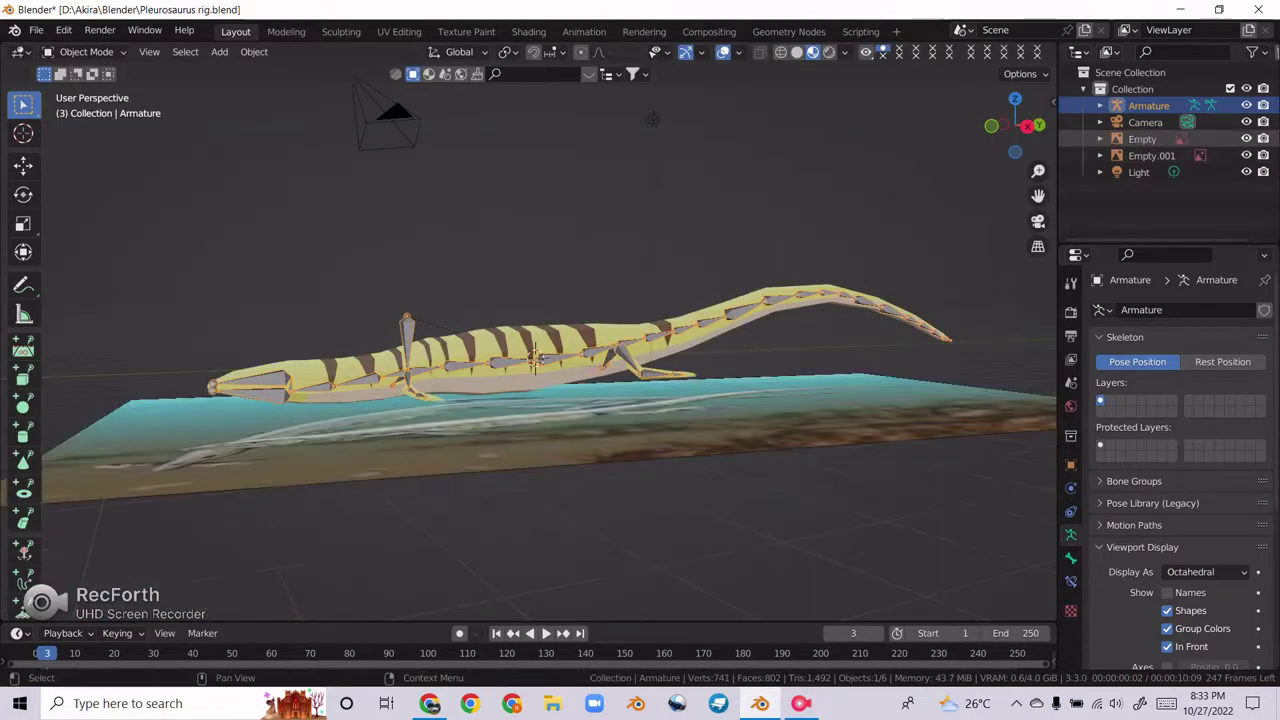
{"action": "scroll", "coordinate": [528, 340], "scroll_direction": "up", "scroll_amount": 4}
{"action": "key", "text": "ctrl+s"}
{"action": "scroll", "coordinate": [870, 372], "scroll_direction": "up", "scroll_amount": 4}
Step: Edit the body mesh and check its material's base colour
{"action": "left_click", "coordinate": [286, 297]}
{"action": "key", "text": "Tab"}
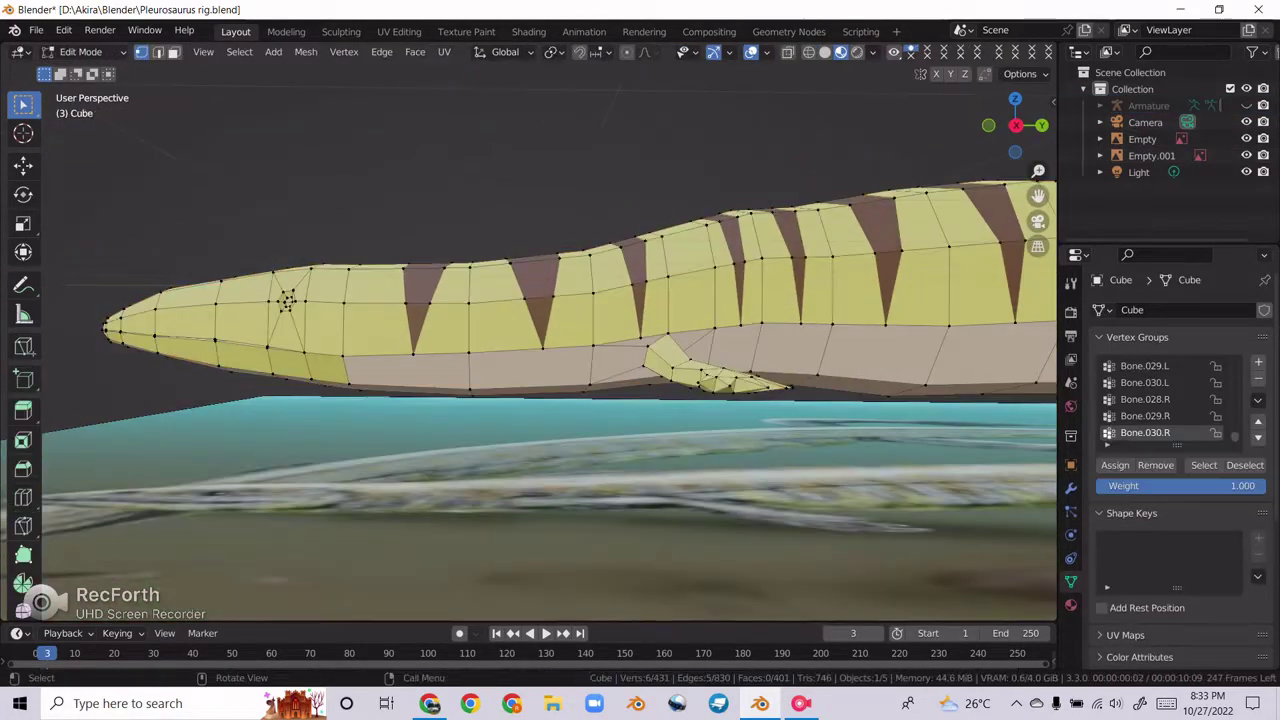
{"action": "scroll", "coordinate": [286, 297], "scroll_direction": "down", "scroll_amount": 4}
{"action": "mouse_move", "coordinate": [286, 297]}
{"action": "middle_mouse_down"}
{"action": "mouse_move", "coordinate": [508, 207]}
{"action": "mouse_move", "coordinate": [445, 183]}
{"action": "middle_mouse_up"}
{"action": "key", "text": "2"}
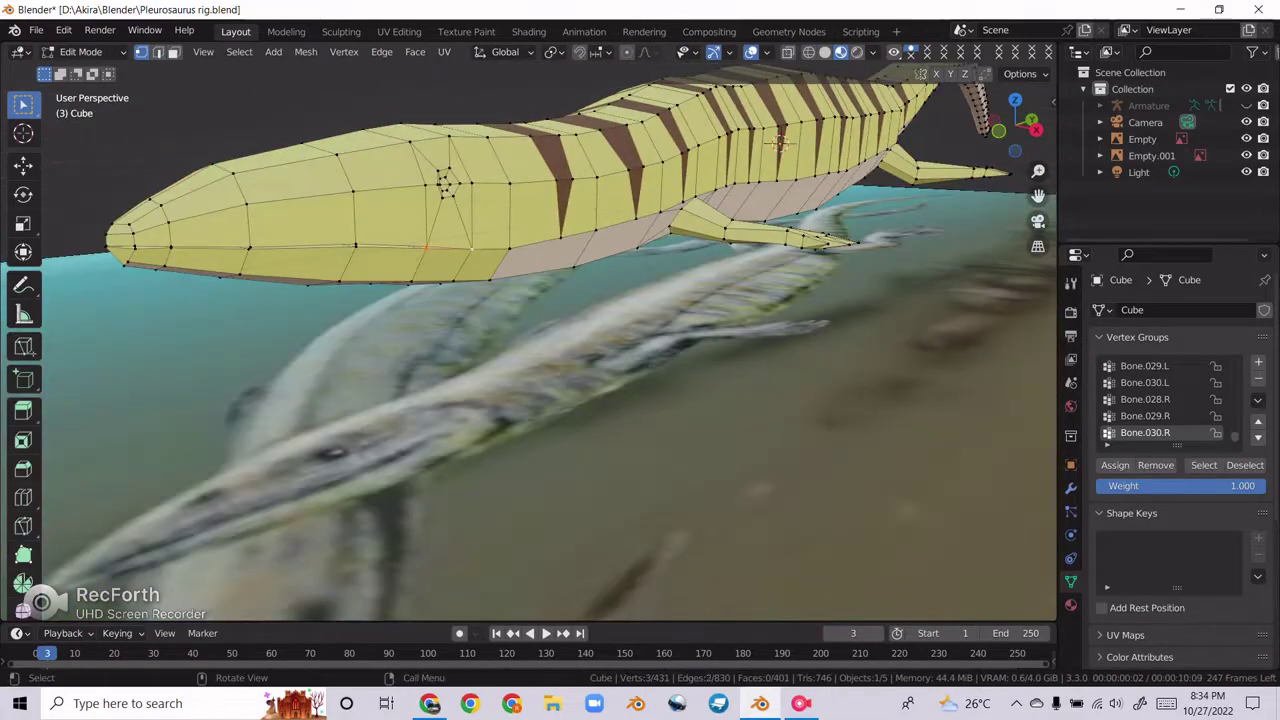
{"action": "left_click", "coordinate": [1070, 605]}
{"action": "left_click", "coordinate": [1212, 608]}
{"action": "key", "text": "3"}
{"action": "mouse_move", "coordinate": [600, 300]}
{"action": "middle_mouse_down"}
{"action": "mouse_move", "coordinate": [714, 186]}
{"action": "mouse_move", "coordinate": [935, 232]}
{"action": "middle_mouse_up"}
Step: Save the file, then box-select all vertices around the head
{"action": "key", "text": "Tab"}
{"action": "key", "text": "KP_3"}
{"action": "key", "text": "ctrl+s"}
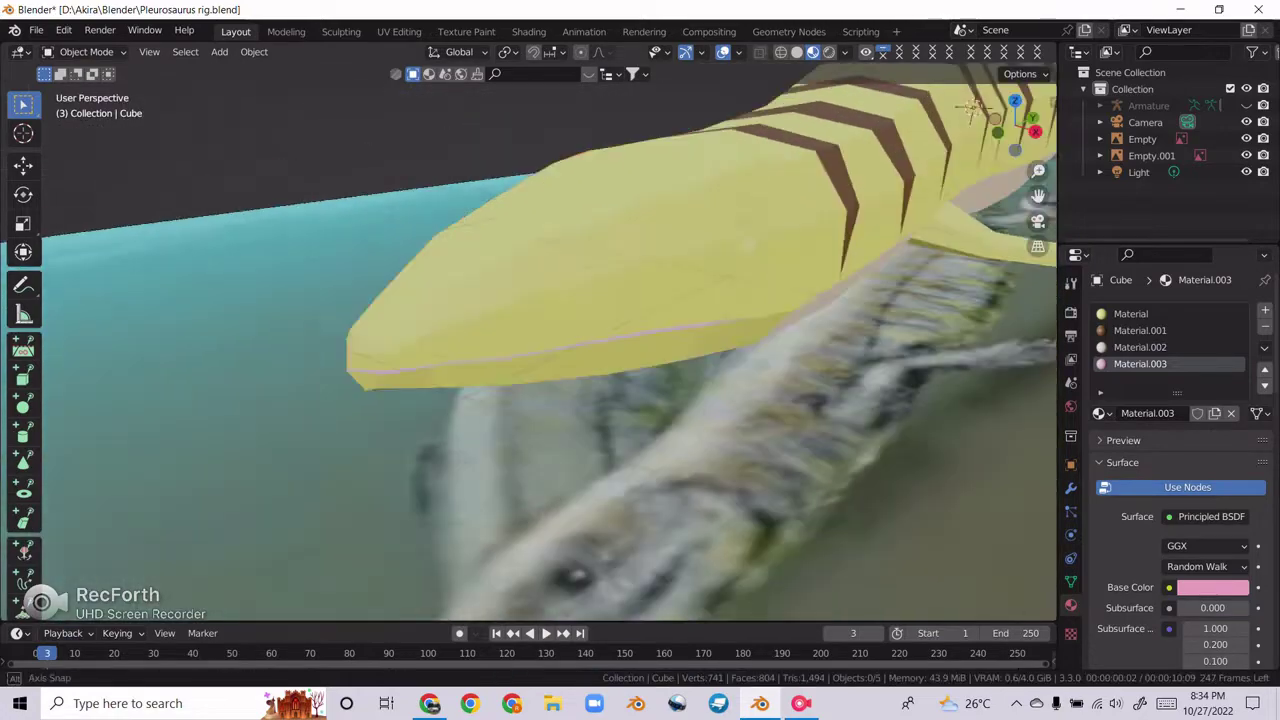
{"action": "key", "text": "Tab"}
{"action": "left_click_drag", "start_coordinate": [288, 203], "coordinate": [543, 467]}
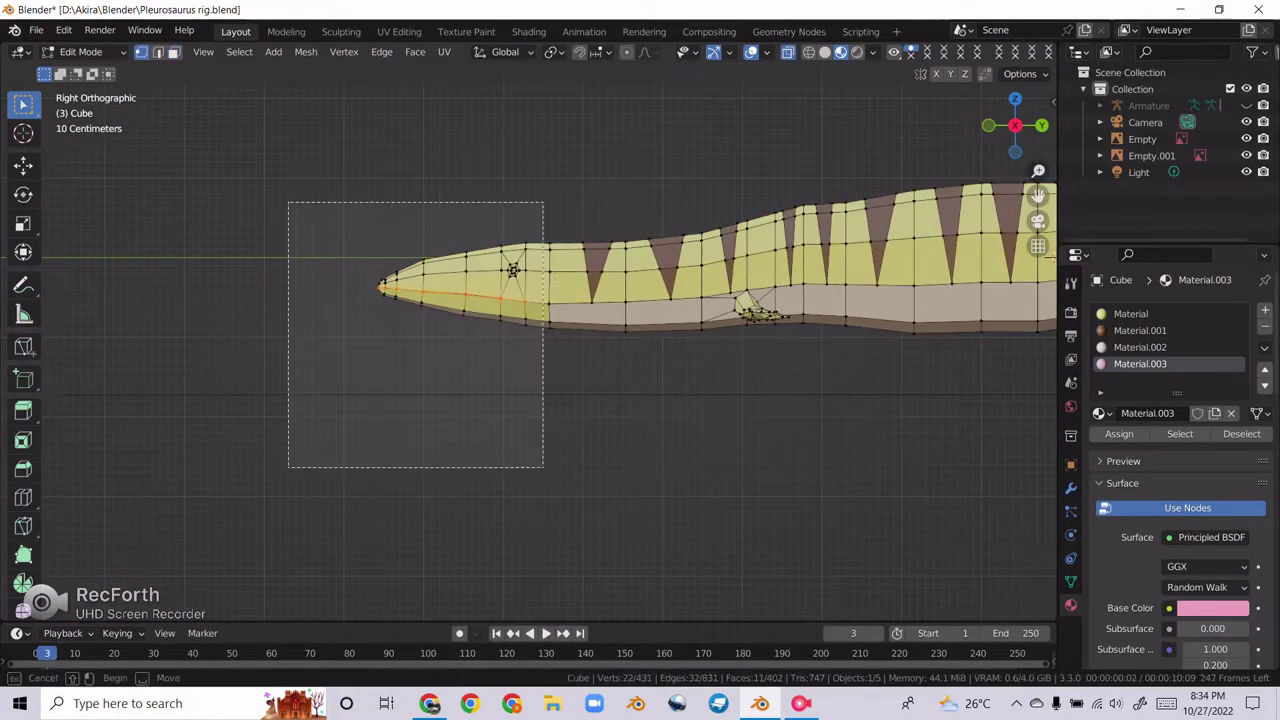
{"action": "key", "text": "Tab"}
Step: Select the armature and move the jaw bone in Pose Mode to open the mouth
{"action": "left_click", "coordinate": [1148, 105]}
{"action": "key", "text": "ctrl+Tab"}
{"action": "key", "text": "g"}
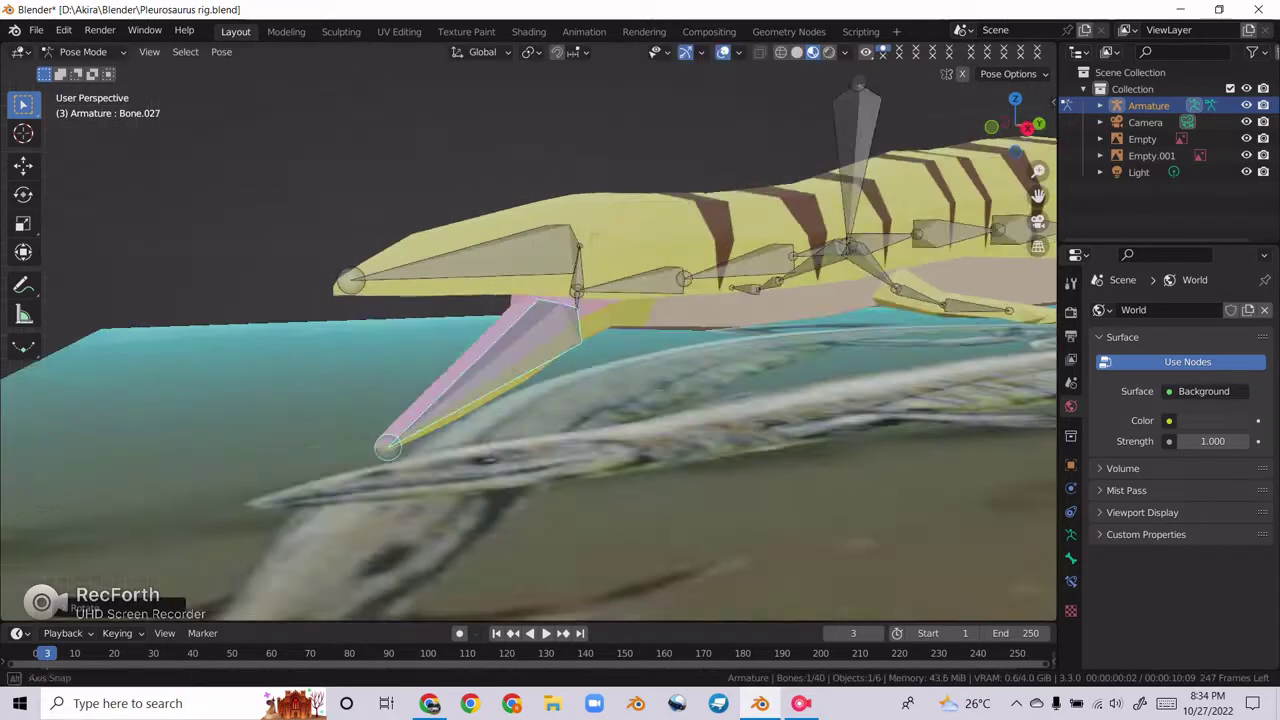
{"action": "key", "text": "shift+a"}
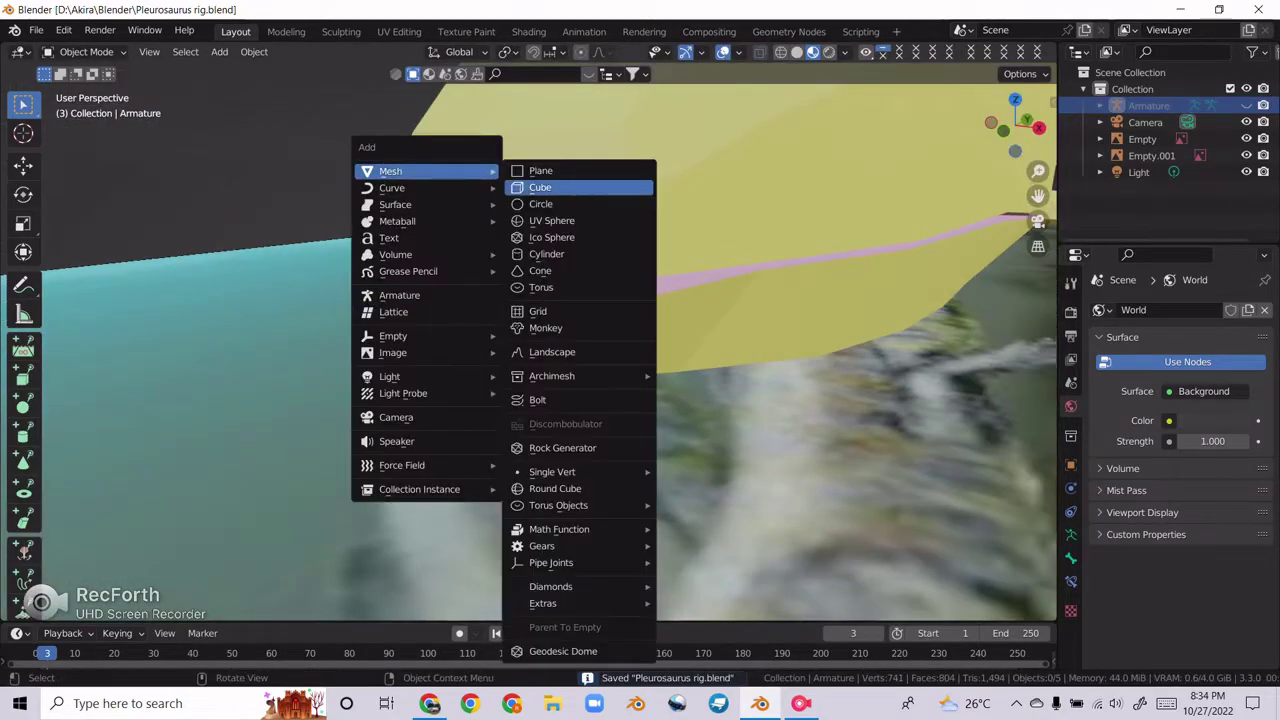
Step: Add a cube, scale it into a small tooth, and duplicate it along the jawline
{"action": "left_click", "coordinate": [586, 186]}
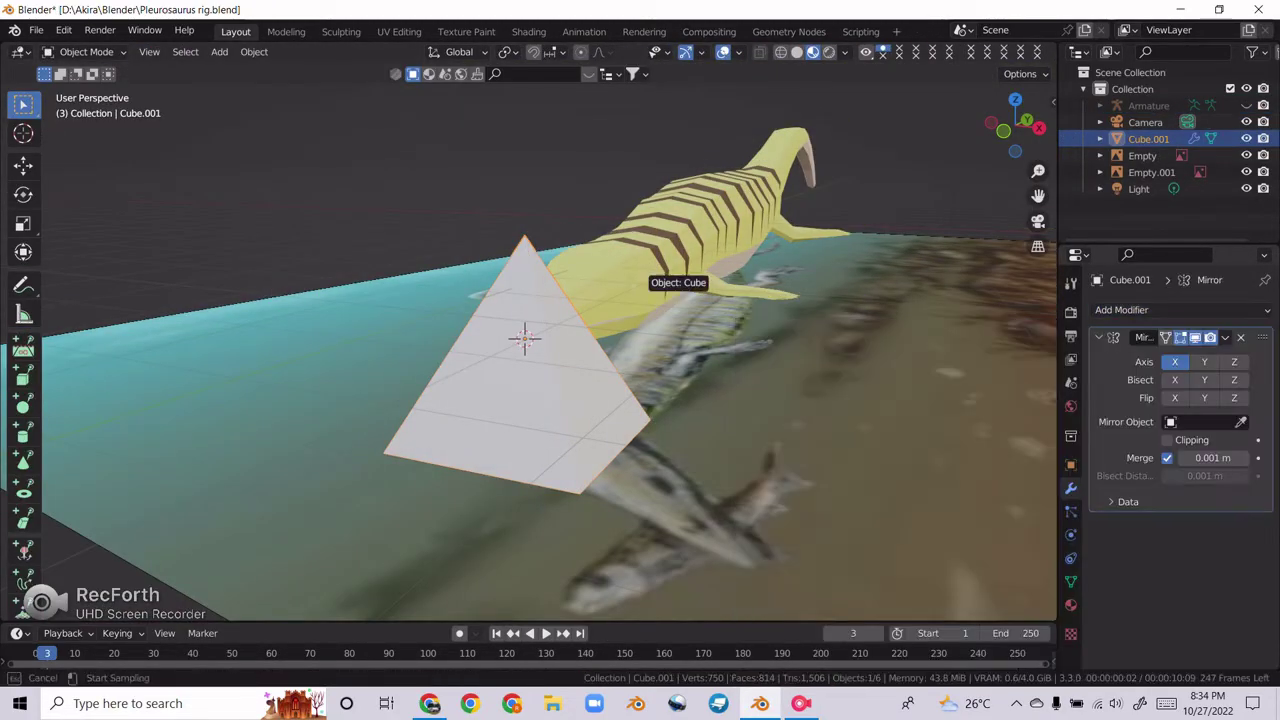
{"action": "key", "text": "s"}
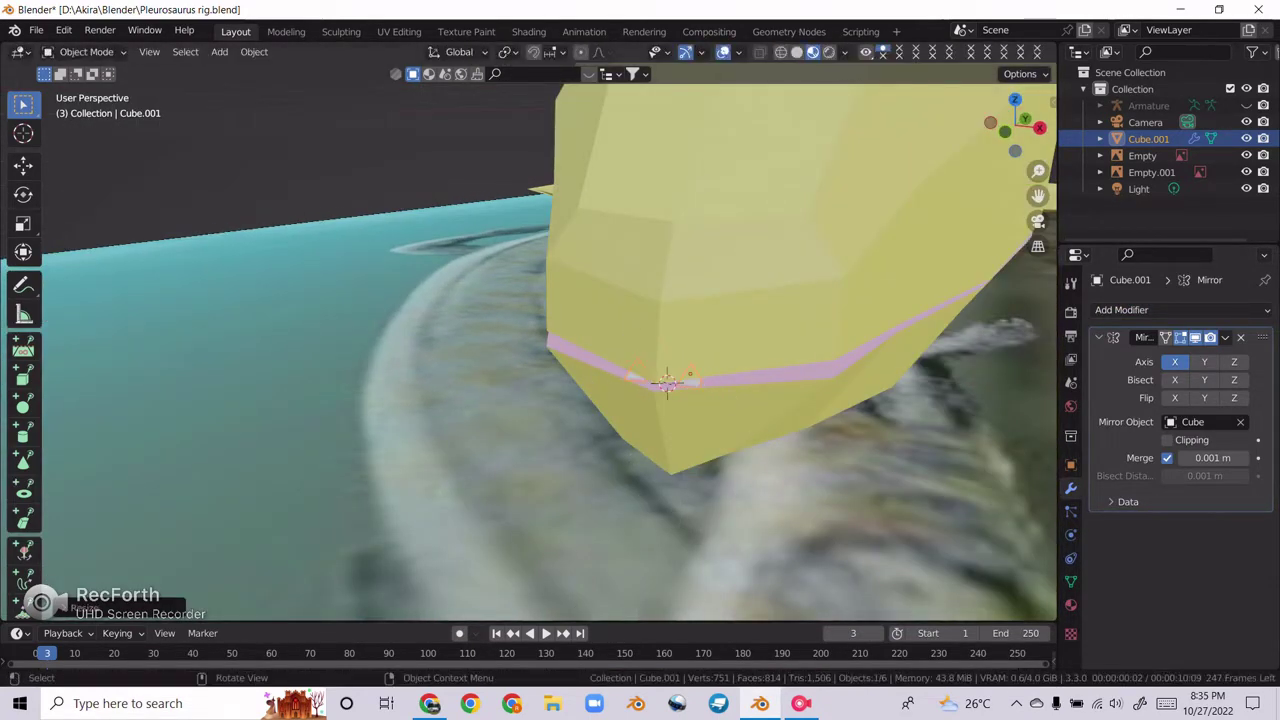
{"action": "key", "text": "Return"}
{"action": "key", "text": "KP_7"}
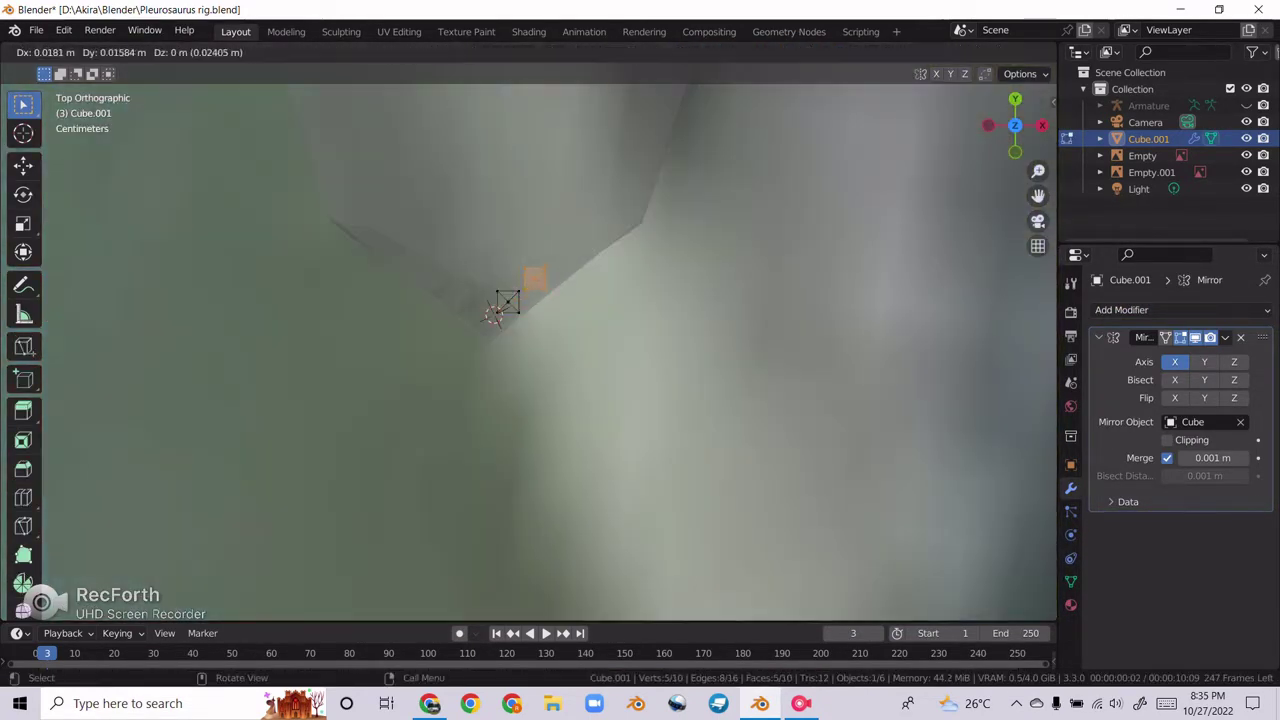
{"action": "key", "text": "shift+d"}
{"action": "key", "text": "shift+d"}
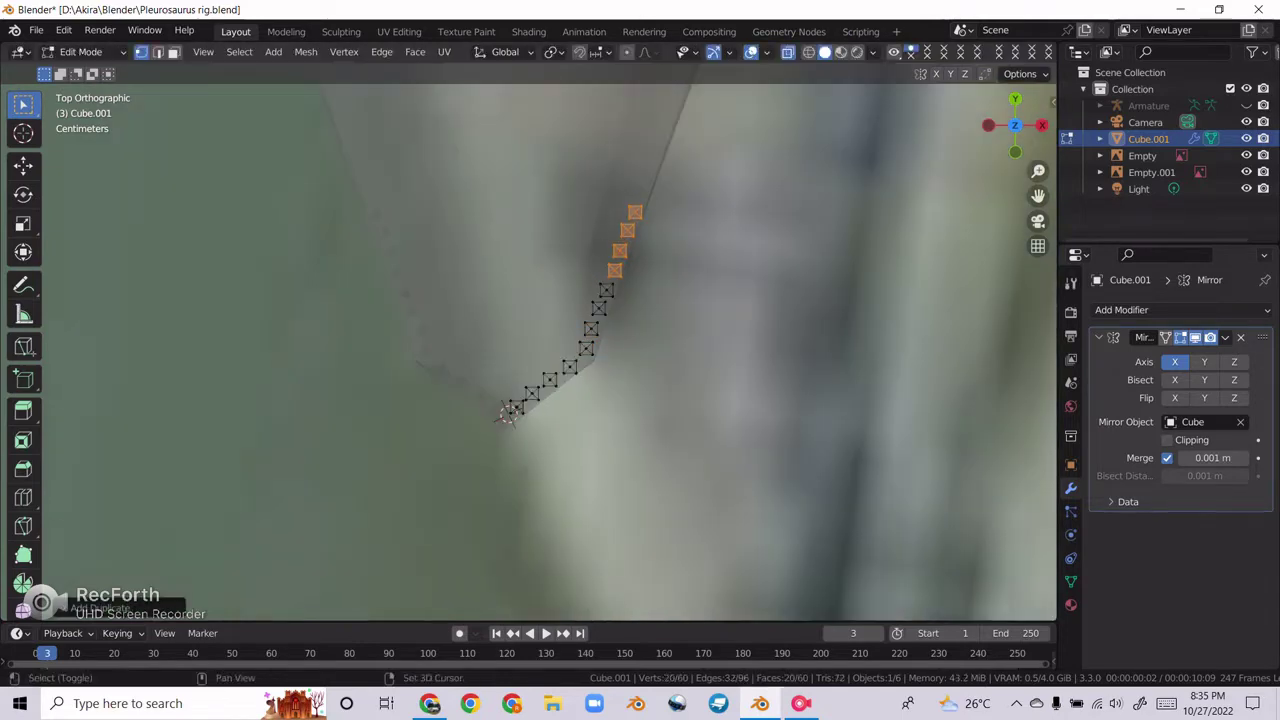
{"action": "scroll", "coordinate": [530, 350], "scroll_direction": "down", "scroll_amount": 3}
{"action": "key", "text": "shift+d"}
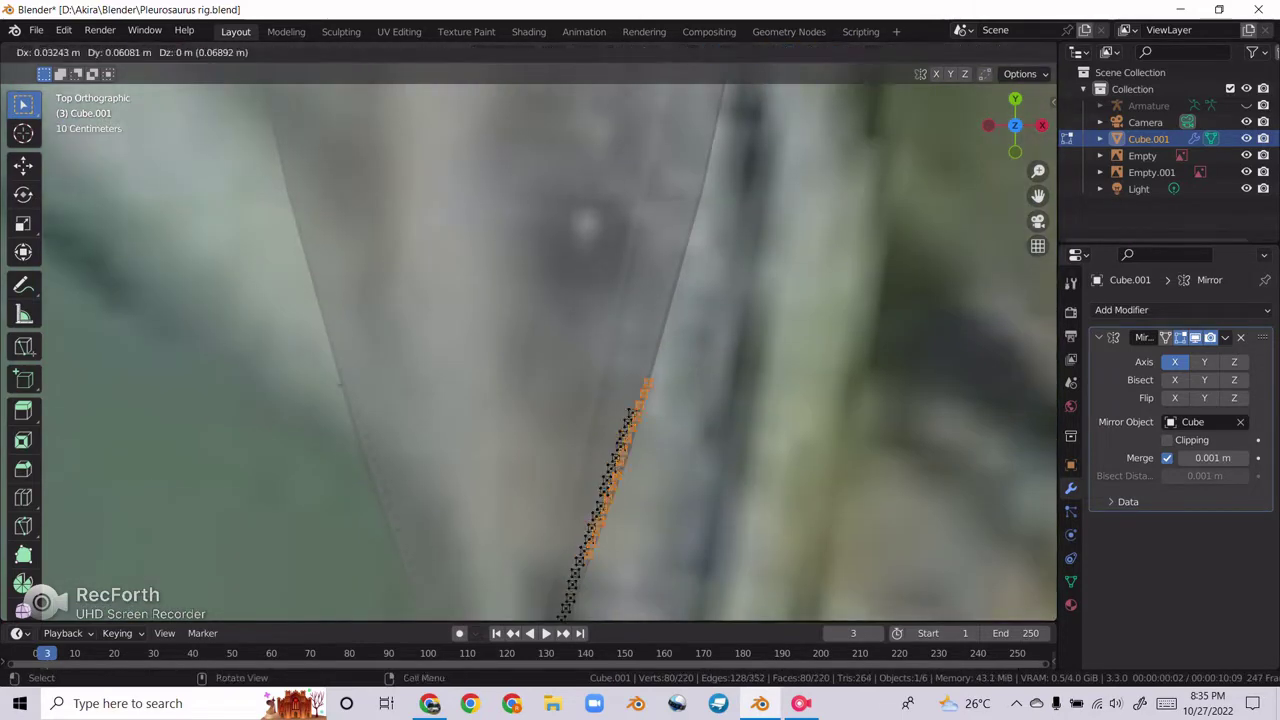
{"action": "key", "text": "shift+d"}
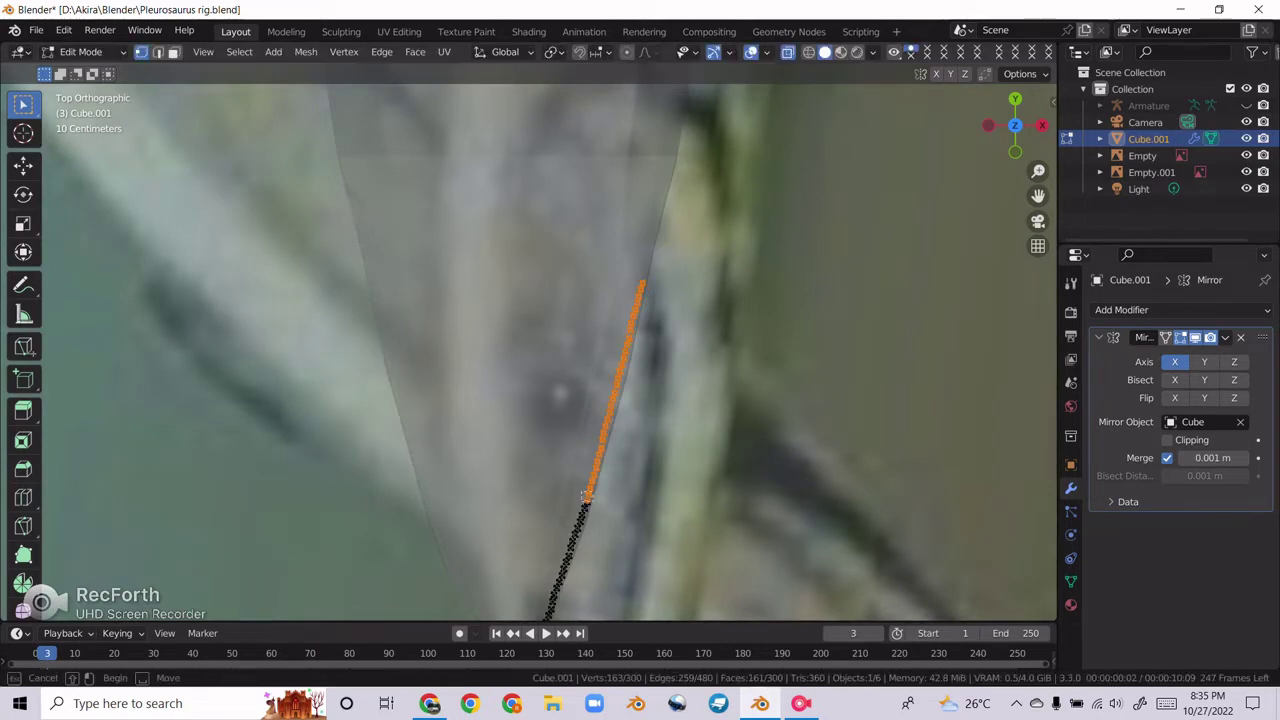
{"action": "mouse_move", "coordinate": [530, 350]}
{"action": "middle_mouse_down"}
{"action": "mouse_move", "coordinate": [560, 340]}
{"action": "mouse_move", "coordinate": [600, 400]}
{"action": "middle_mouse_up"}
{"action": "key", "text": "KP_3"}
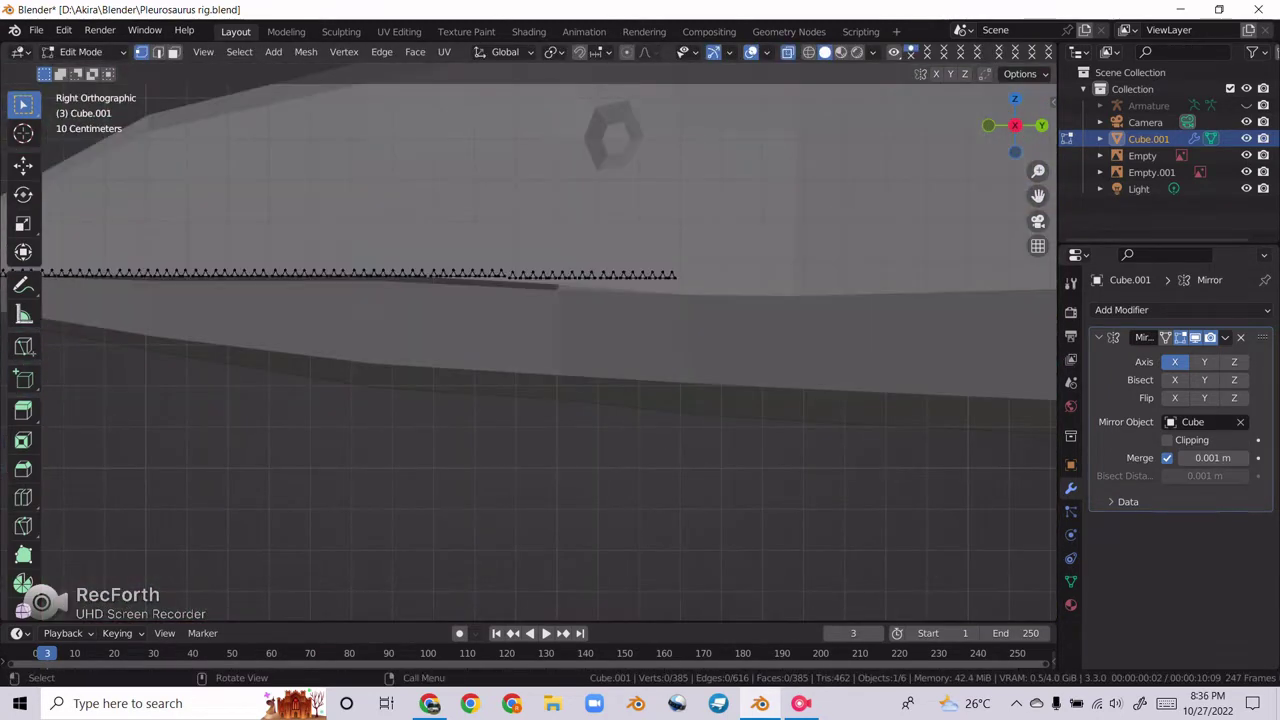
Step: Rotate and reposition stretches of the tooth row to follow the jaw's curve
{"action": "left_click_drag", "start_coordinate": [485, 235], "coordinate": [790, 270]}
{"action": "key", "text": "r"}
{"action": "left_click", "coordinate": [675, 430]}
{"action": "middle_click_drag", "start_coordinate": [675, 430], "coordinate": [835, 530], "text": "shift"}
{"action": "left_click_drag", "start_coordinate": [280, 338], "coordinate": [960, 570]}
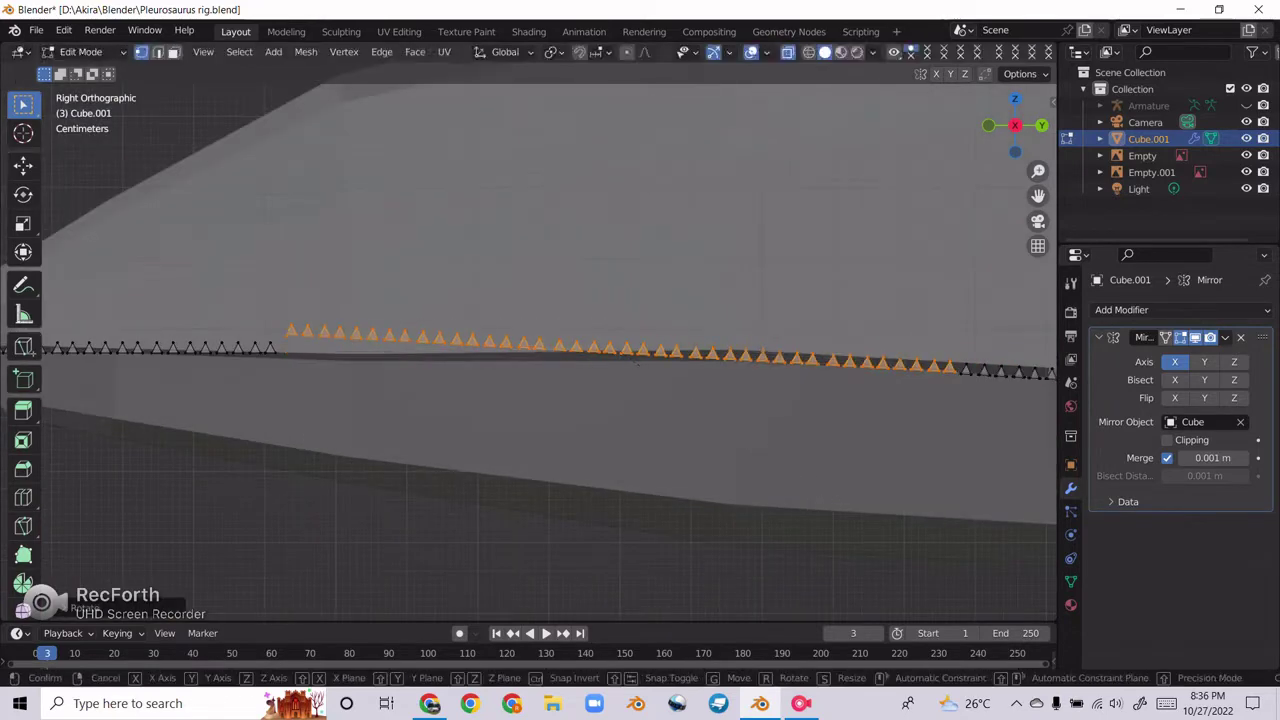
{"action": "left_click", "coordinate": [805, 425]}
{"action": "scroll", "coordinate": [805, 425], "scroll_direction": "up", "scroll_amount": 4}
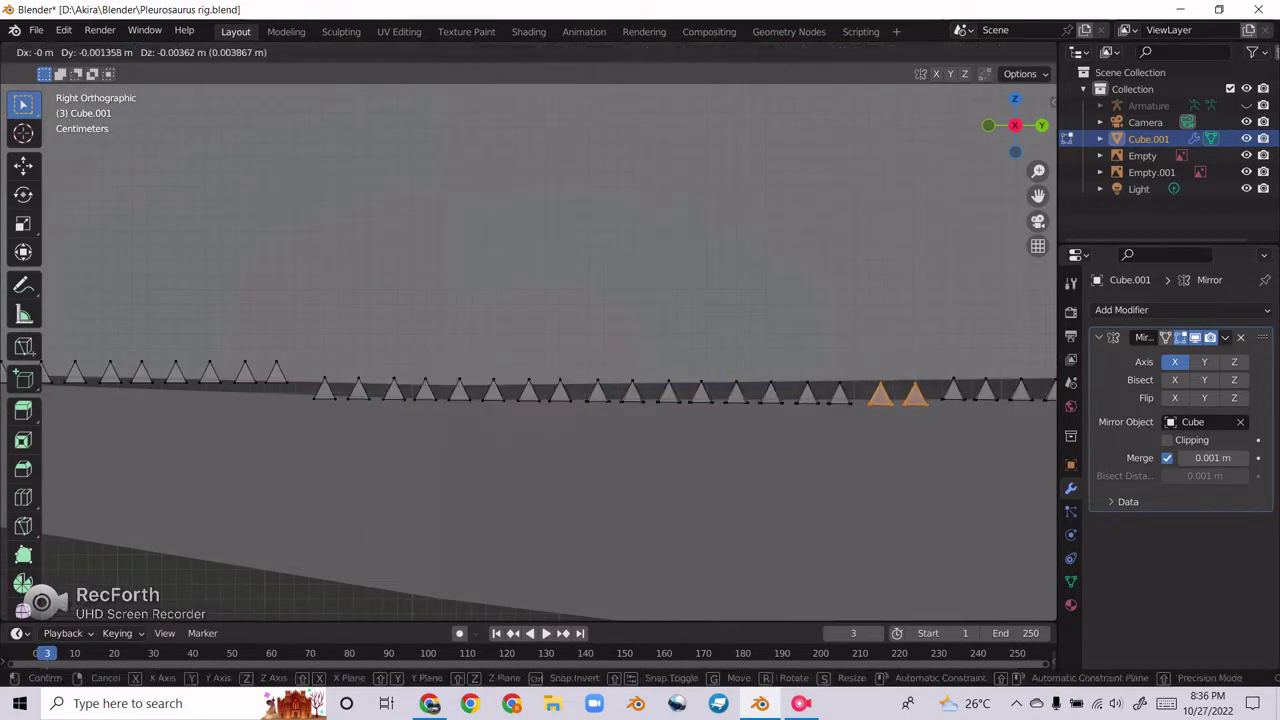
{"action": "key", "text": "Escape"}
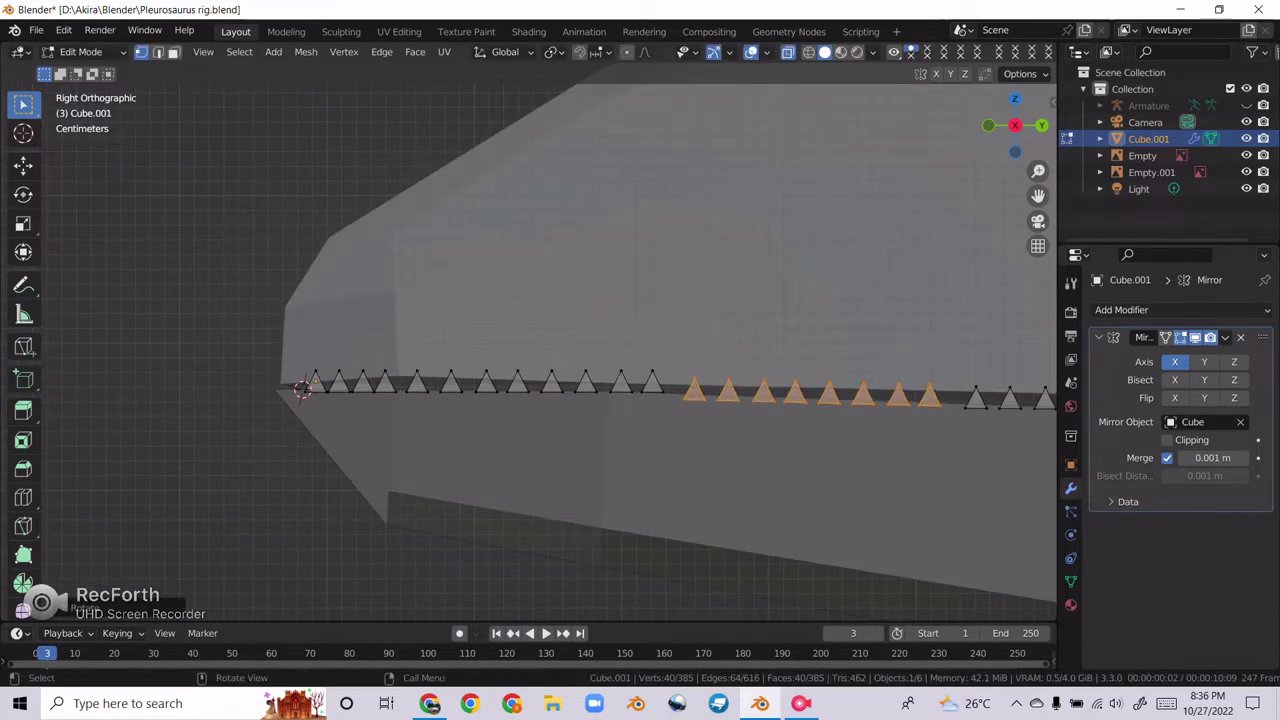
{"action": "key", "text": "Escape"}
{"action": "mouse_move", "coordinate": [655, 492]}
{"action": "middle_mouse_down"}
{"action": "mouse_move", "coordinate": [552, 405]}
{"action": "mouse_move", "coordinate": [560, 310]}
{"action": "middle_mouse_up"}
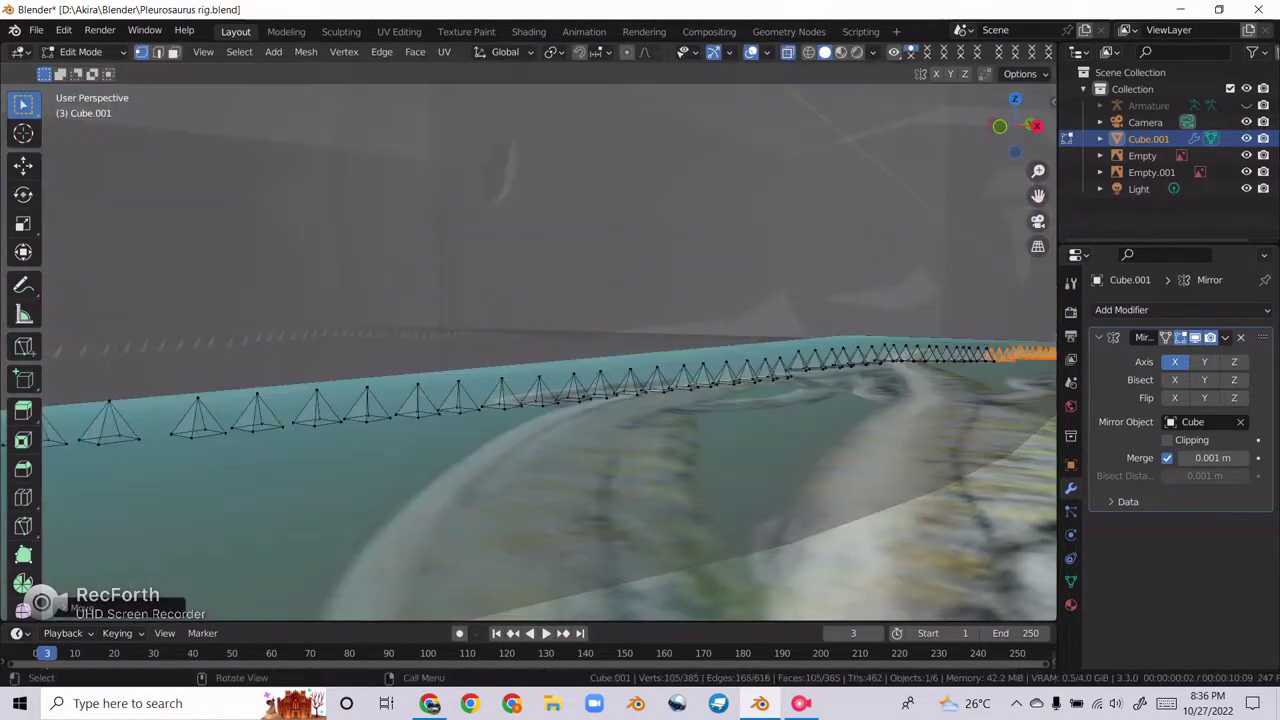
{"action": "key", "text": "Tab"}
{"action": "key", "text": "KP_1"}
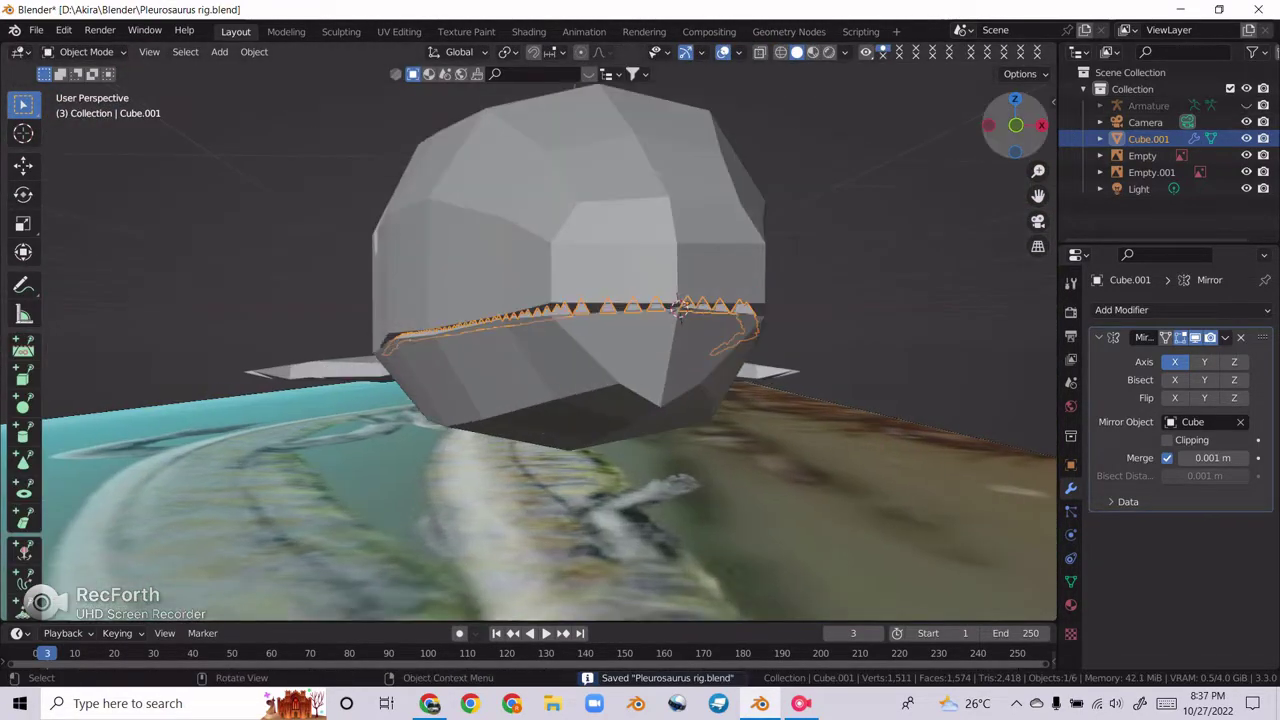
Step: Duplicate the whole tooth row and flip the copy upside down
{"action": "scroll", "coordinate": [583, 330], "scroll_direction": "up", "scroll_amount": 3}
{"action": "key", "text": "shift+d"}
{"action": "key", "text": "r"}
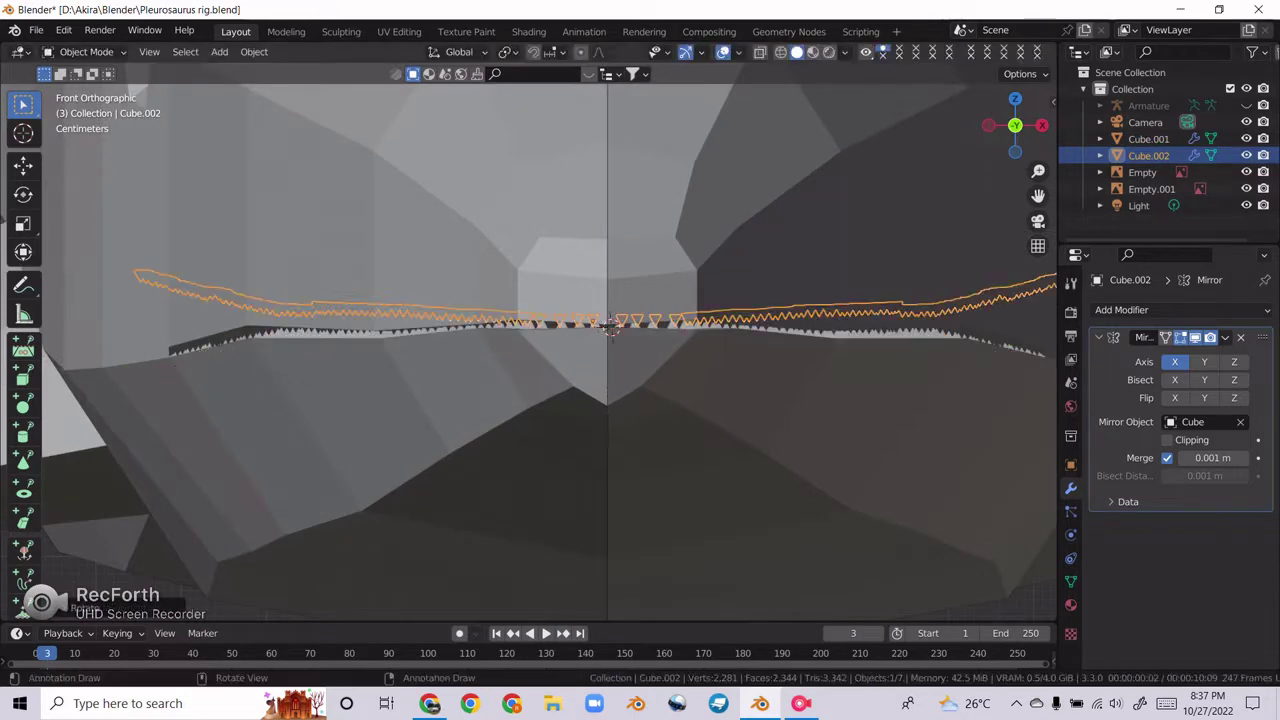
{"action": "left_click", "coordinate": [610, 328]}
{"action": "mouse_move", "coordinate": [610, 328]}
{"action": "middle_mouse_down"}
{"action": "mouse_move", "coordinate": [775, 560]}
{"action": "mouse_move", "coordinate": [806, 240]}
{"action": "mouse_move", "coordinate": [820, 246]}
{"action": "middle_mouse_up"}
Step: Move sections of the flipped teeth along the jaw from top and side views
{"action": "key", "text": "Tab"}
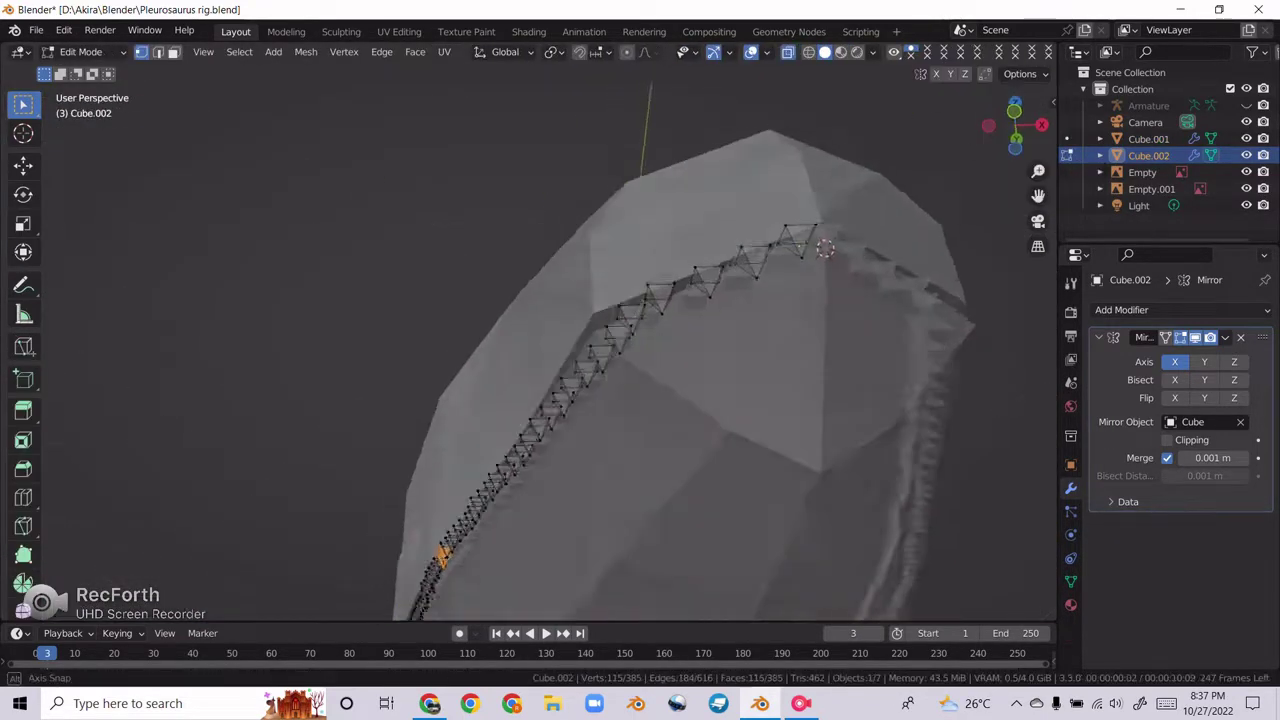
{"action": "scroll", "coordinate": [801, 247], "scroll_direction": "up", "scroll_amount": 3}
{"action": "key", "text": "KP_7"}
{"action": "scroll", "coordinate": [562, 410], "scroll_direction": "down", "scroll_amount": 3}
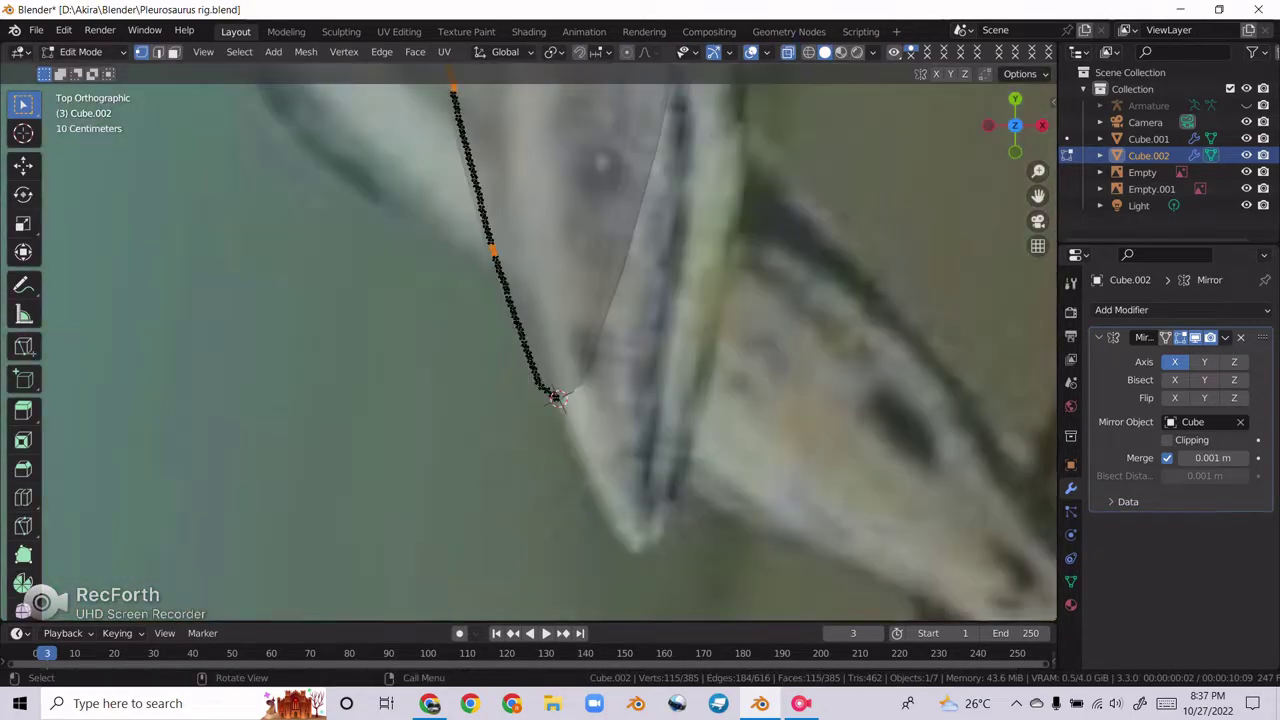
{"action": "scroll", "coordinate": [562, 410], "scroll_direction": "up", "scroll_amount": 3}
{"action": "scroll", "coordinate": [562, 410], "scroll_direction": "up", "scroll_amount": 3}
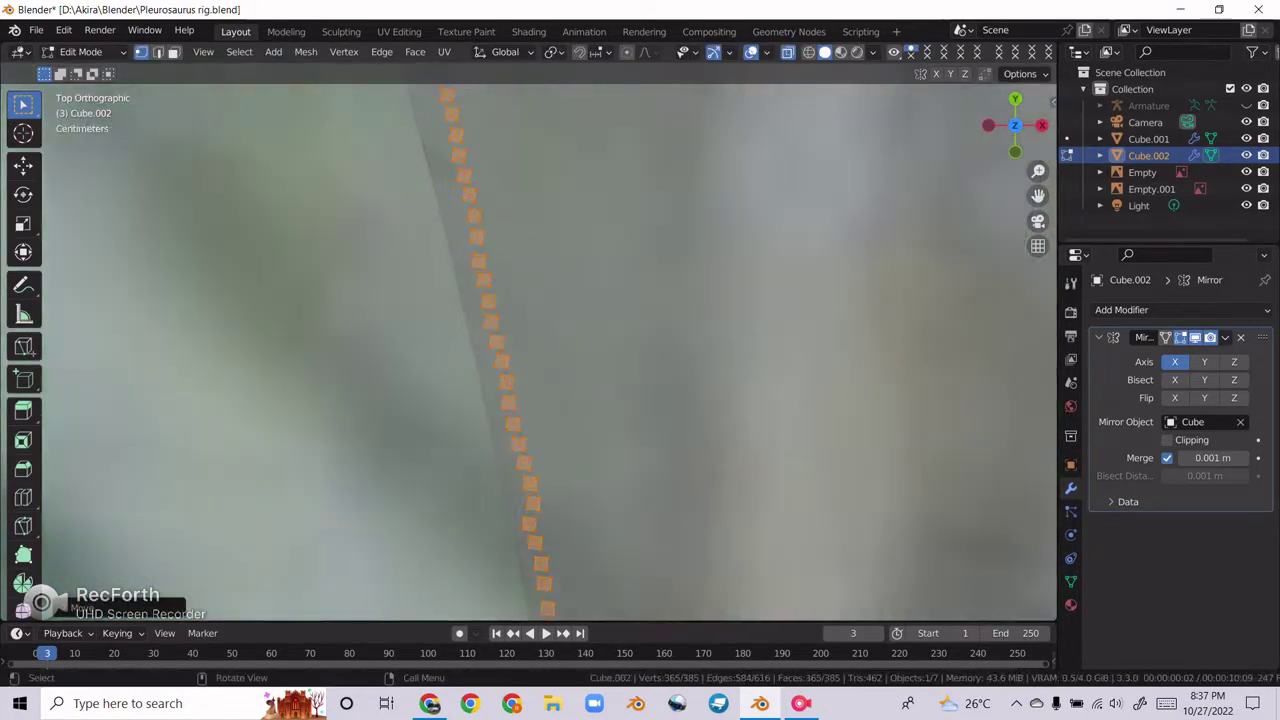
{"action": "scroll", "coordinate": [562, 410], "scroll_direction": "down", "scroll_amount": 2}
{"action": "scroll", "coordinate": [562, 410], "scroll_direction": "up", "scroll_amount": 3}
{"action": "key", "text": "g"}
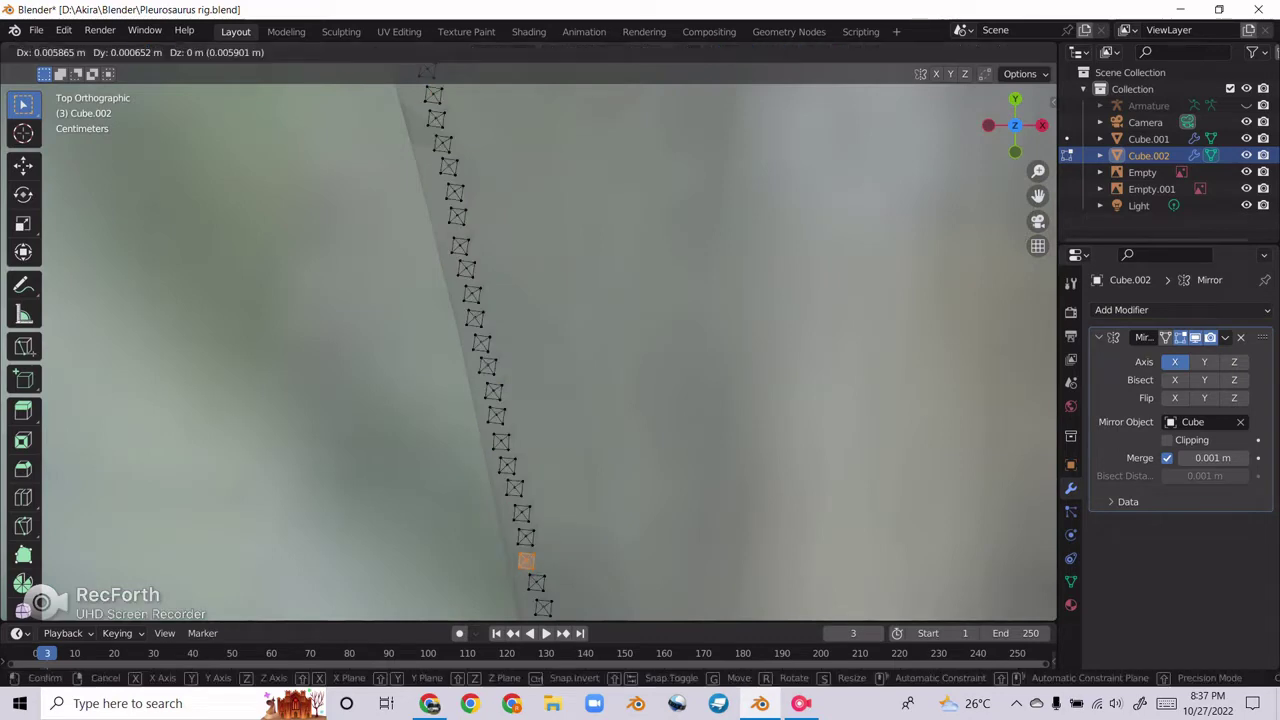
{"action": "key", "text": "Return"}
{"action": "key", "text": "ctrl+KP_3"}
{"action": "left_click_drag", "start_coordinate": [291, 207], "coordinate": [440, 287]}
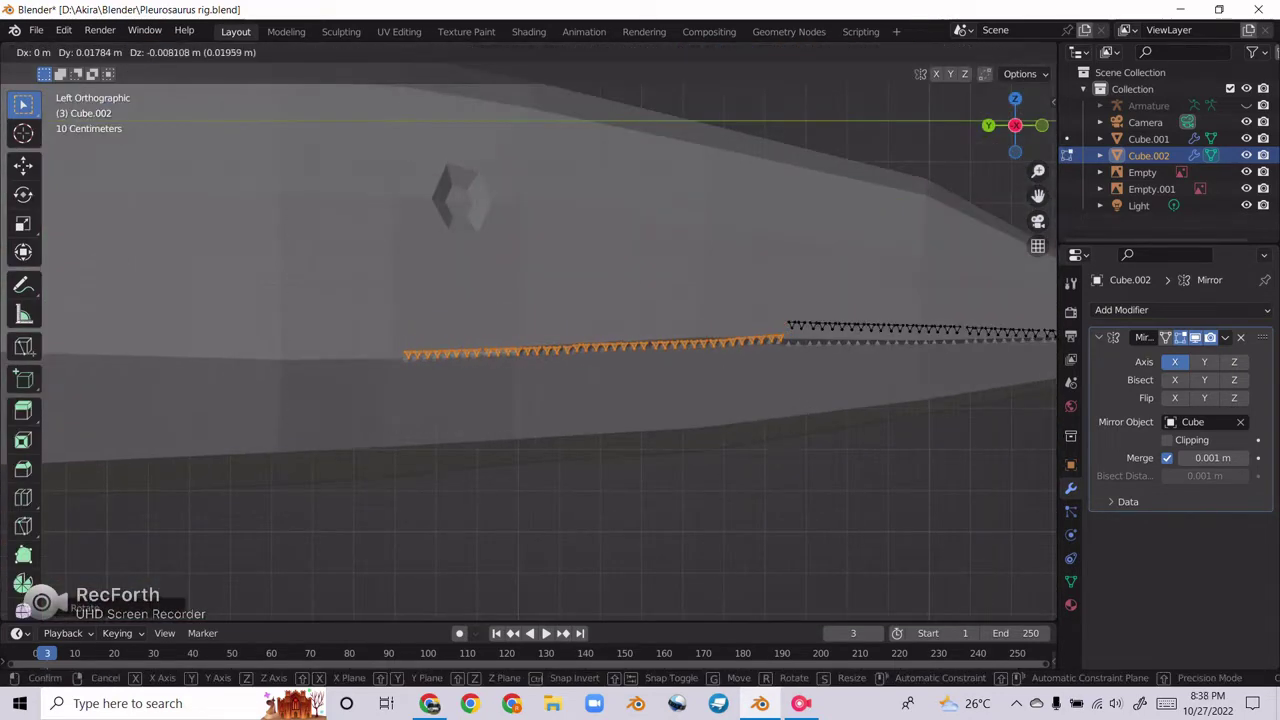
{"action": "key", "text": "Return"}
Step: Raise more stretches of teeth onto the upper jawline, then deselect all
{"action": "scroll", "coordinate": [760, 340], "scroll_direction": "up", "scroll_amount": 3}
{"action": "key", "text": "Return"}
{"action": "middle_click_drag", "start_coordinate": [760, 340], "coordinate": [350, 310], "text": "shift"}
{"action": "left_click_drag", "start_coordinate": [327, 221], "coordinate": [799, 315]}
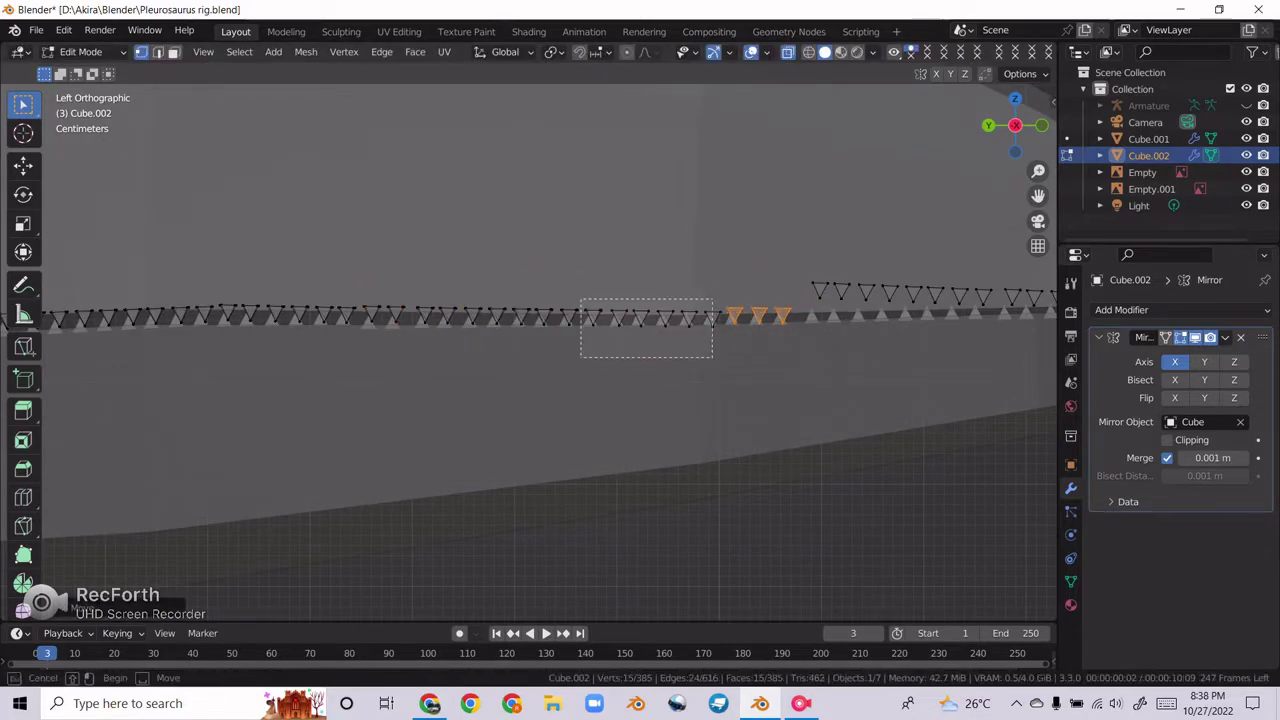
{"action": "scroll", "coordinate": [1017, 351], "scroll_direction": "up", "scroll_amount": 2}
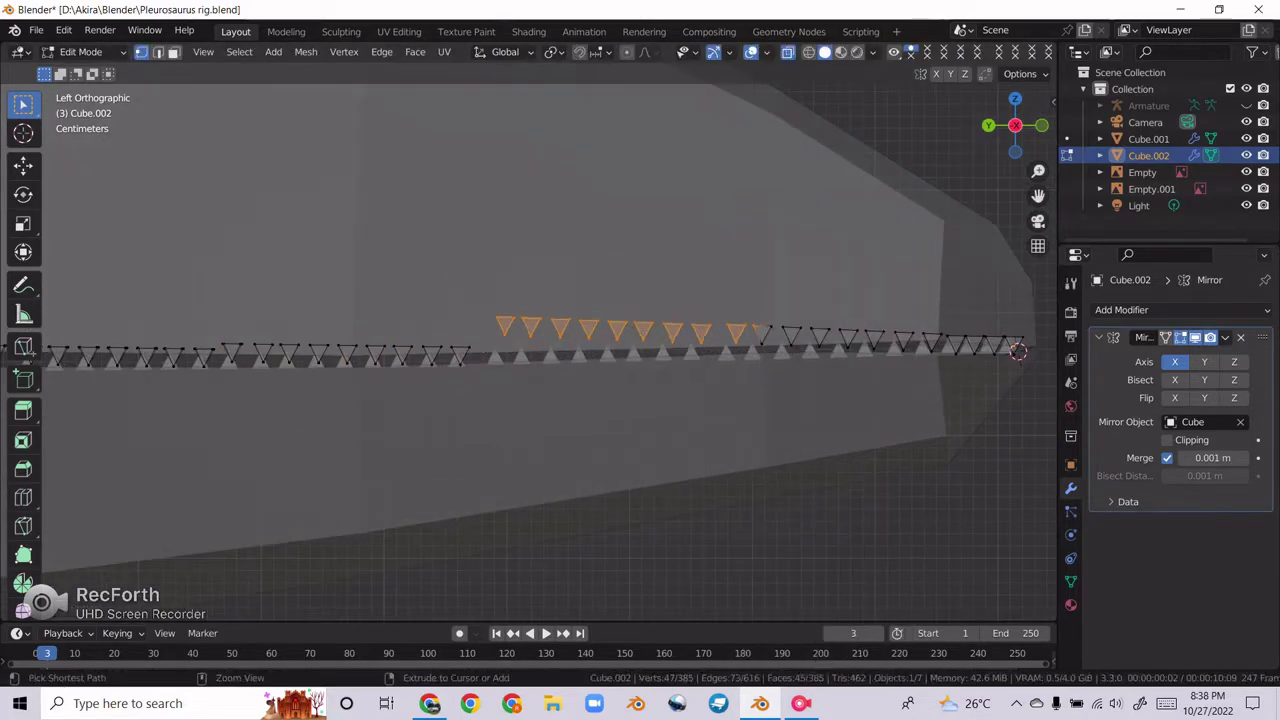
{"action": "key", "text": "alt+a"}
{"action": "mouse_move", "coordinate": [1017, 351]}
{"action": "middle_mouse_down", "text": "shift"}
{"action": "mouse_move", "coordinate": [848, 335]}
{"action": "mouse_move", "coordinate": [240, 333]}
{"action": "middle_mouse_up", "text": "shift"}
Step: Parent the teeth mesh to the armature's jaw bone
{"action": "key", "text": "Tab"}
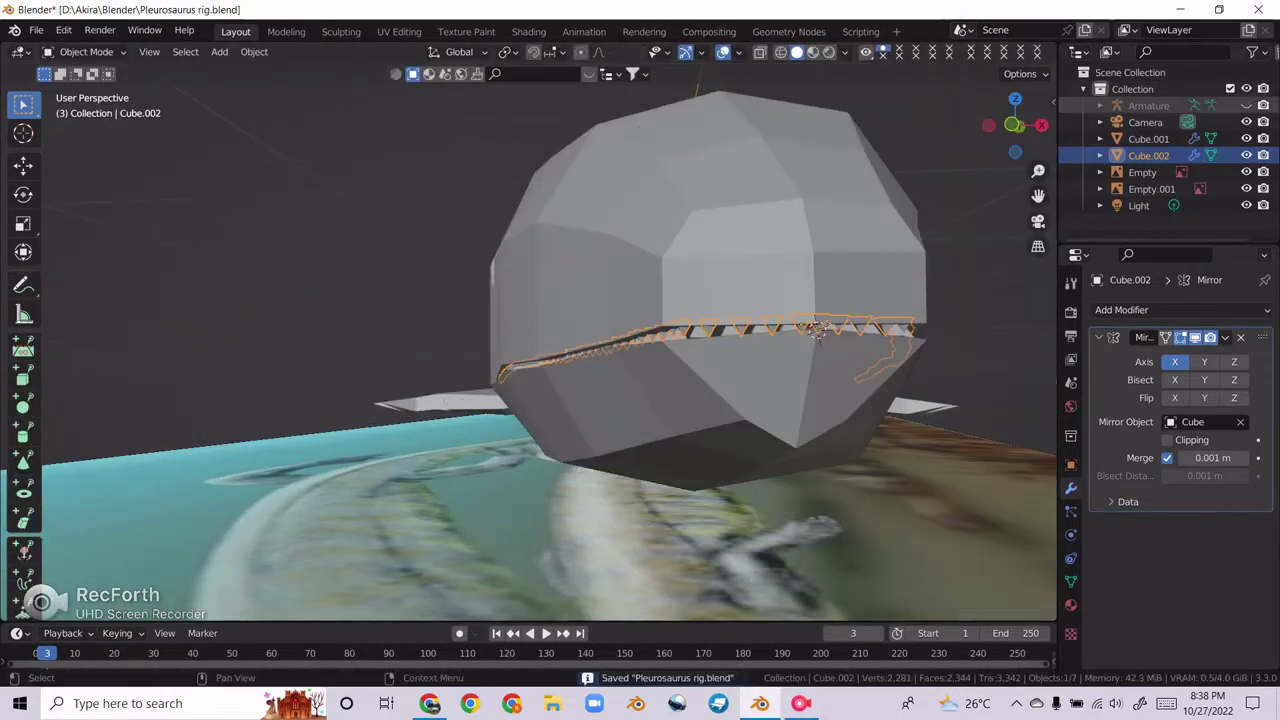
{"action": "key", "text": "ctrl+Tab"}
{"action": "key", "text": "ctrl+s"}
{"action": "key", "text": "ctrl+p"}
{"action": "key", "text": "Escape"}
{"action": "key", "text": "ctrl+Tab"}
{"action": "key", "text": "ctrl+p"}
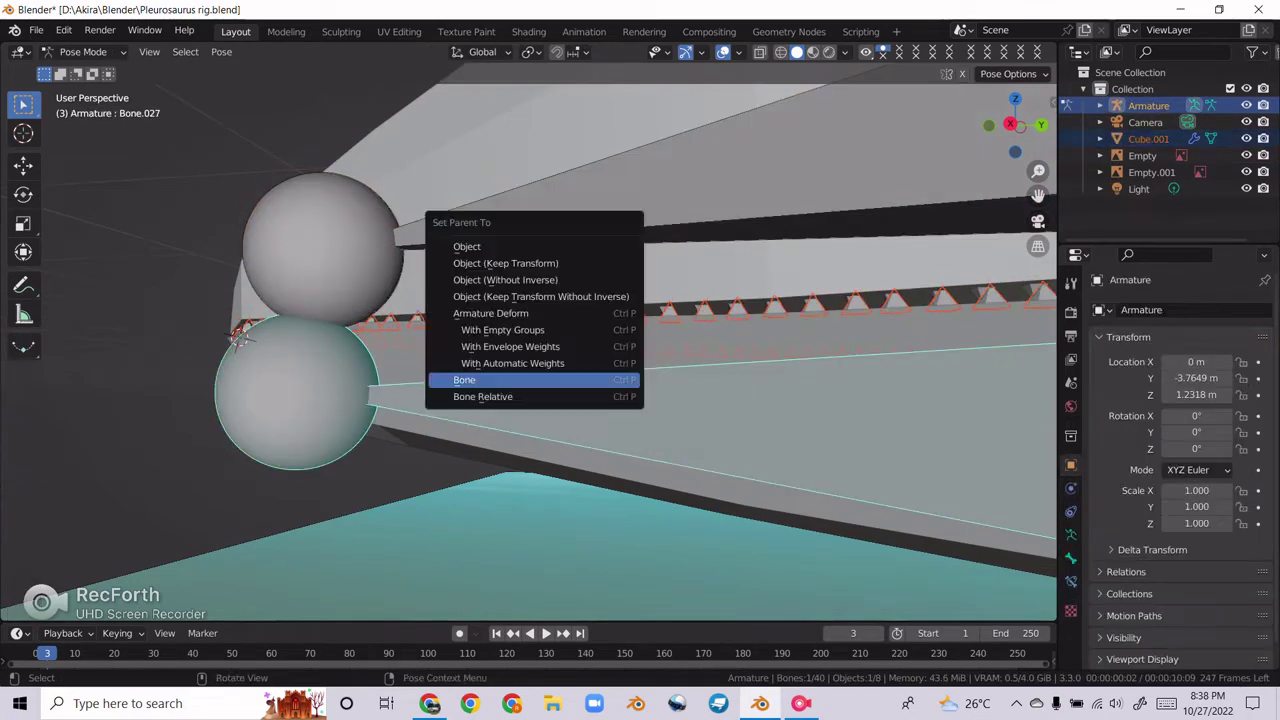
{"action": "left_click", "coordinate": [470, 373]}
{"action": "scroll", "coordinate": [530, 340], "scroll_direction": "down", "scroll_amount": 5}
Step: Check the body's bone weights around the head and jaw from the side view
{"action": "key", "text": "ctrl+Tab"}
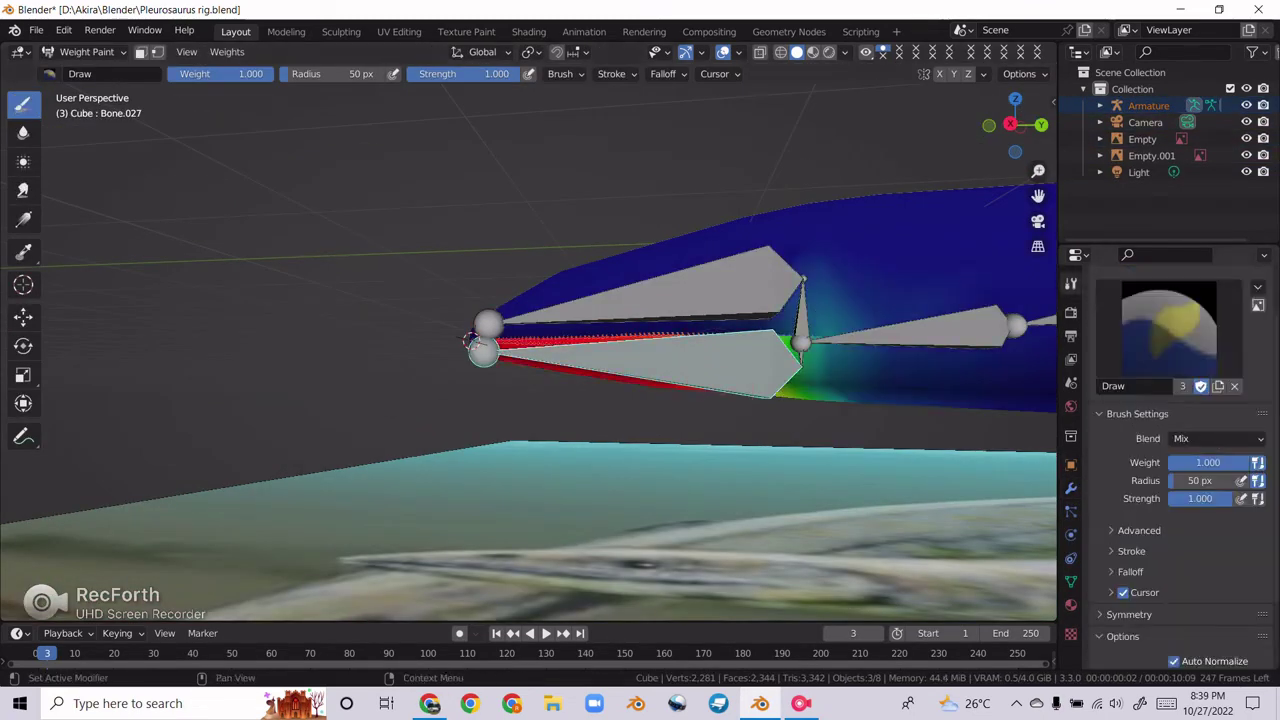
{"action": "key", "text": "KP_3"}
{"action": "scroll", "coordinate": [481, 342], "scroll_direction": "up", "scroll_amount": 5}
{"action": "mouse_move", "coordinate": [429, 266]}
{"action": "middle_mouse_down"}
{"action": "mouse_move", "coordinate": [874, 226]}
{"action": "mouse_move", "coordinate": [600, 225]}
{"action": "mouse_move", "coordinate": [450, 300]}
{"action": "mouse_move", "coordinate": [690, 360]}
{"action": "middle_mouse_up"}
{"action": "key", "text": "ctrl+Tab"}
{"action": "key", "text": "ctrl+Tab"}
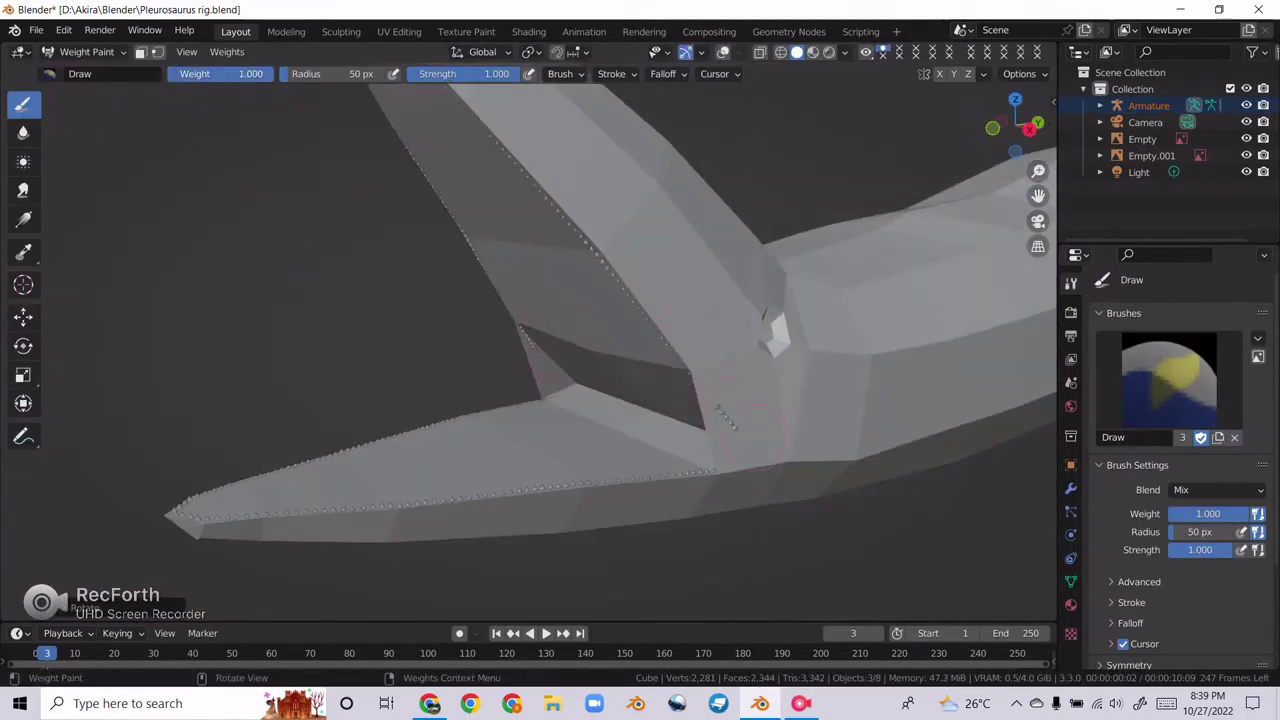
{"action": "mouse_move", "coordinate": [755, 432]}
{"action": "middle_mouse_down"}
{"action": "mouse_move", "coordinate": [600, 380]}
{"action": "mouse_move", "coordinate": [498, 233]}
{"action": "middle_mouse_up"}
{"action": "key", "text": "ctrl+Tab"}
{"action": "key", "text": "ctrl+Tab"}
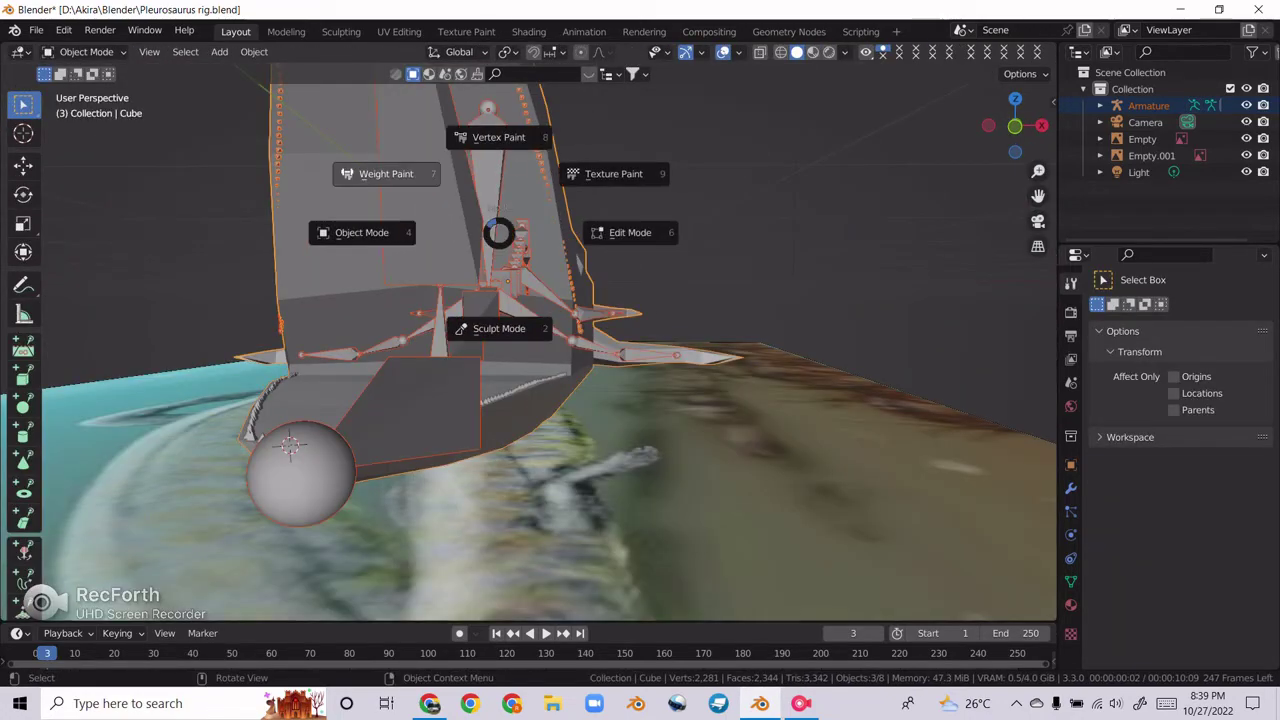
Step: In Edit Mode, box-select the vertices along the fin's edge, then leave Edit Mode
{"action": "left_click", "coordinate": [630, 232]}
{"action": "mouse_move", "coordinate": [630, 232]}
{"action": "middle_mouse_down"}
{"action": "mouse_move", "coordinate": [500, 300]}
{"action": "mouse_move", "coordinate": [380, 200]}
{"action": "middle_mouse_up"}
{"action": "left_click_drag", "start_coordinate": [186, 192], "coordinate": [318, 287]}
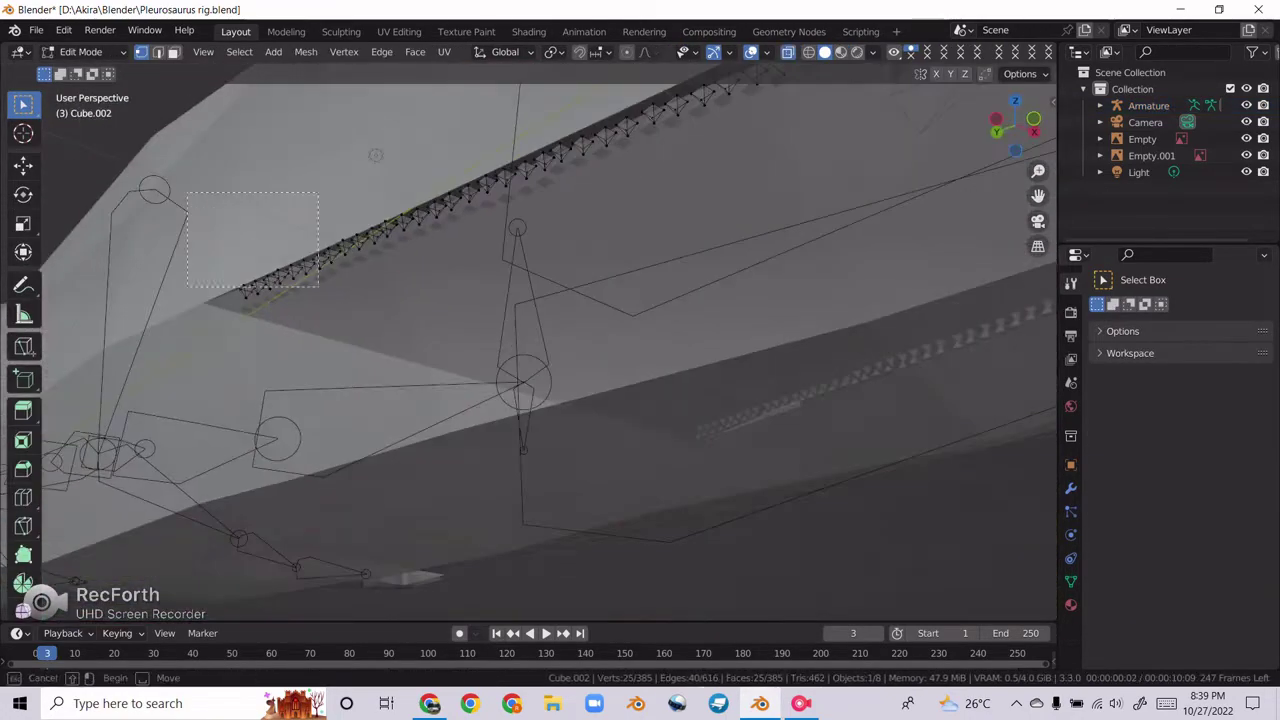
{"action": "key", "text": "Escape"}
{"action": "key", "text": "Tab"}
Step: Pose an armature bone, check the body weights, then show the fin's Material.004 settings
{"action": "left_click", "coordinate": [1148, 105]}
{"action": "key", "text": "ctrl+Tab"}
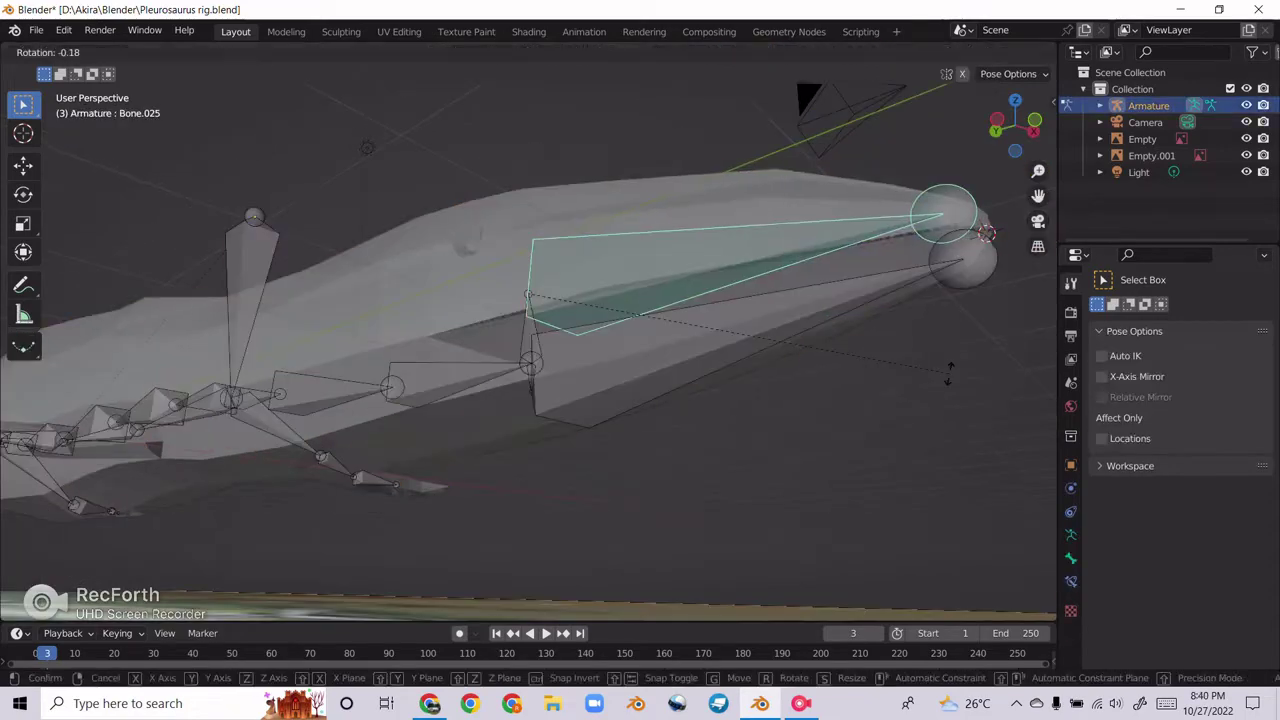
{"action": "mouse_move", "coordinate": [500, 300]}
{"action": "middle_mouse_down"}
{"action": "mouse_move", "coordinate": [650, 360]}
{"action": "mouse_move", "coordinate": [560, 330]}
{"action": "mouse_move", "coordinate": [604, 330]}
{"action": "mouse_move", "coordinate": [574, 254]}
{"action": "middle_mouse_up"}
{"action": "key", "text": "ctrl+Tab"}
{"action": "key", "text": "ctrl+Tab"}
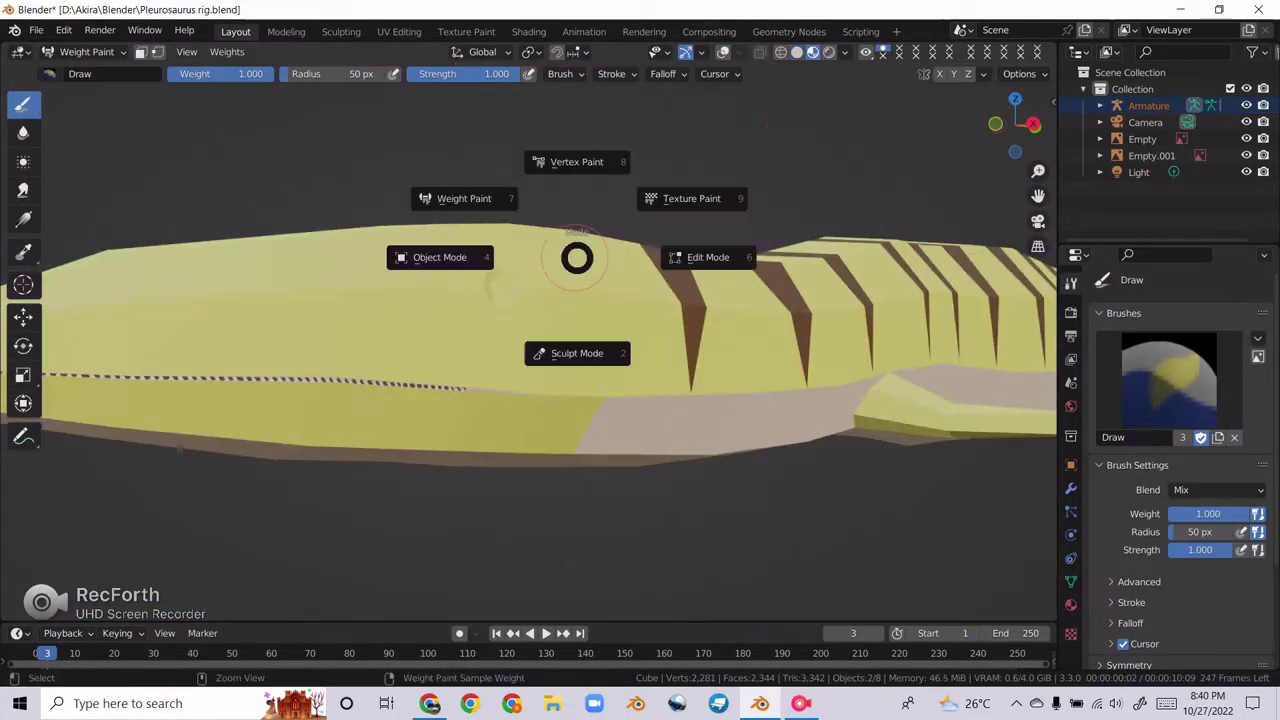
{"action": "left_click", "coordinate": [443, 254]}
{"action": "middle_click_drag", "start_coordinate": [443, 254], "coordinate": [500, 300]}
{"action": "left_click", "coordinate": [1070, 604]}
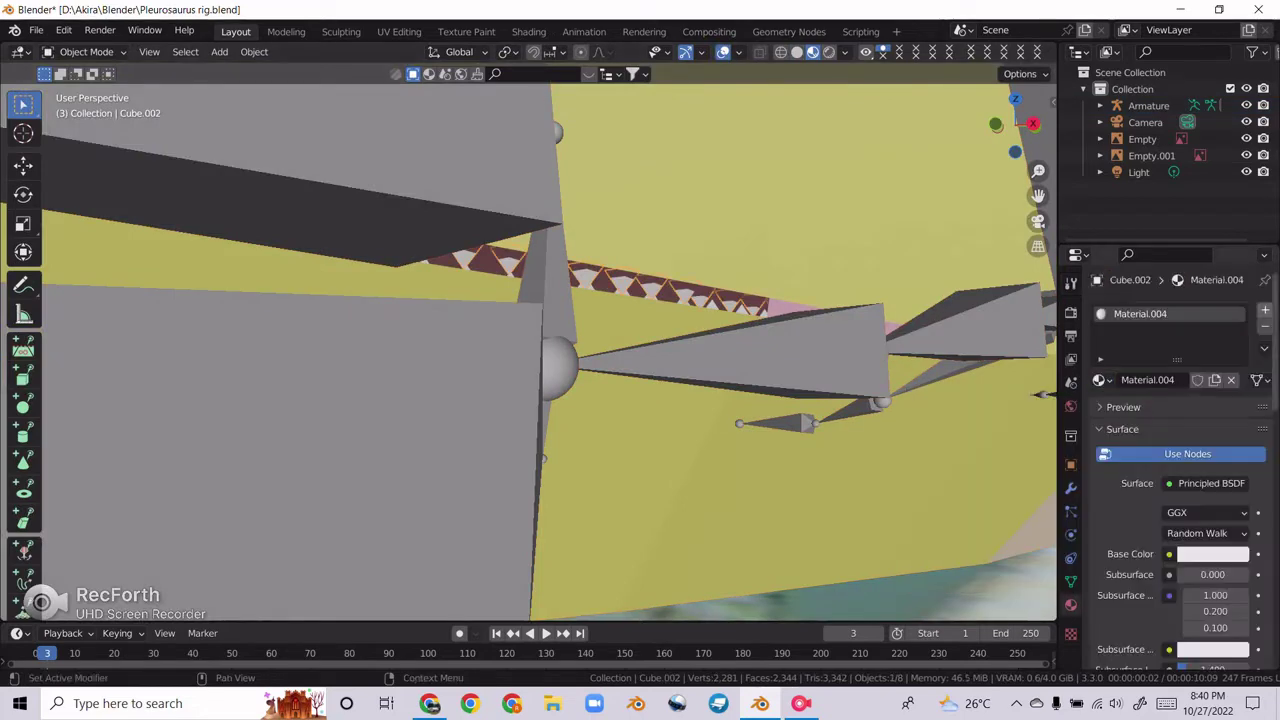
{"action": "middle_click_drag", "start_coordinate": [600, 350], "coordinate": [650, 360]}
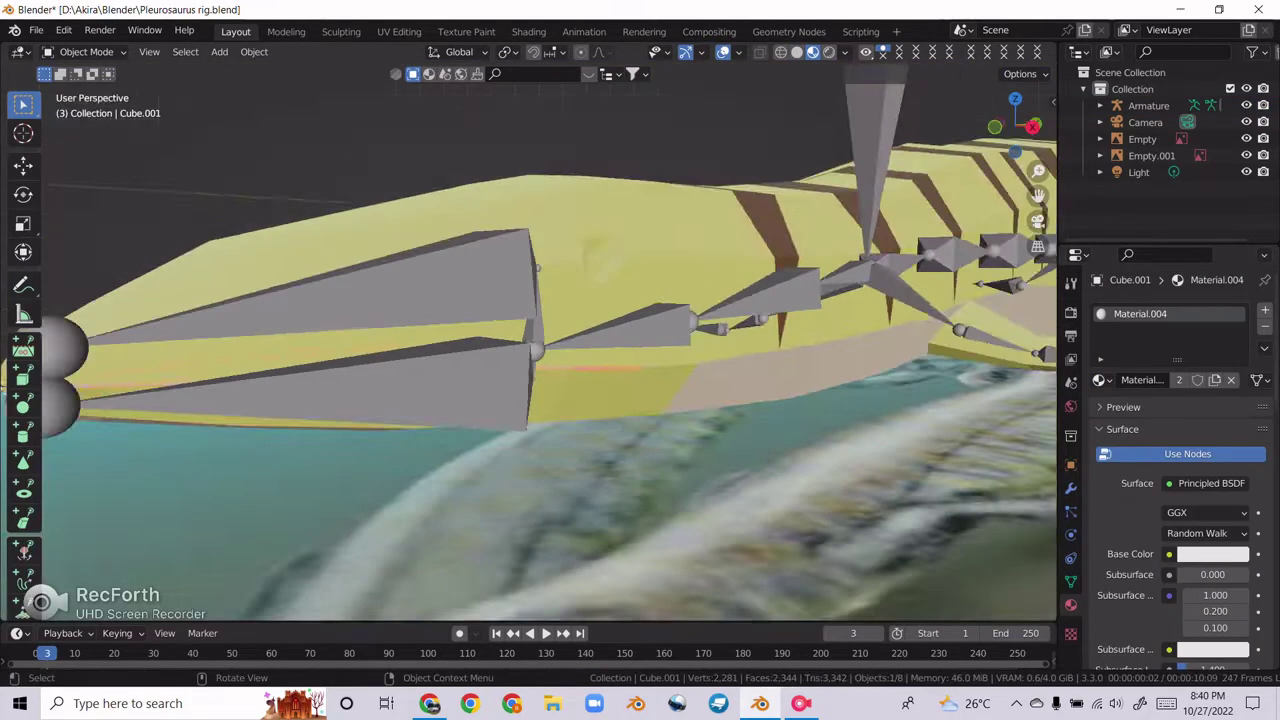
Step: Change the body Cube's base colour to a darker, dusty pale pink in the HSV picker
{"action": "key", "text": "KP_3"}
{"action": "key", "text": "ctrl+s"}
{"action": "scroll", "coordinate": [600, 350], "scroll_direction": "down", "scroll_amount": 3}
{"action": "left_click", "coordinate": [700, 300]}
{"action": "left_click", "coordinate": [1213, 587]}
{"action": "left_click_drag", "start_coordinate": [1160, 420], "coordinate": [1190, 440]}
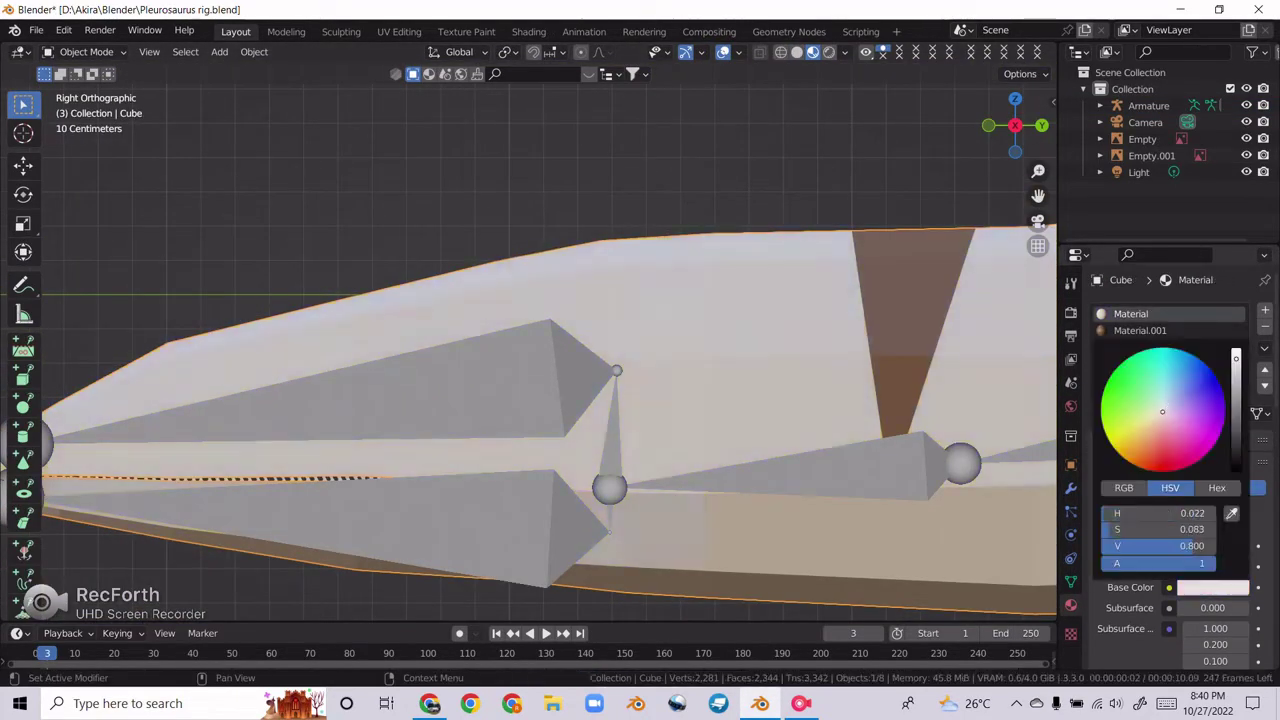
{"action": "left_click", "coordinate": [1213, 587]}
{"action": "left_click_drag", "start_coordinate": [1236, 380], "coordinate": [1236, 437]}
{"action": "mouse_move", "coordinate": [600, 350]}
{"action": "middle_mouse_down"}
{"action": "mouse_move", "coordinate": [748, 418]}
{"action": "mouse_move", "coordinate": [600, 380]}
{"action": "middle_mouse_up"}
{"action": "left_click", "coordinate": [1213, 587]}
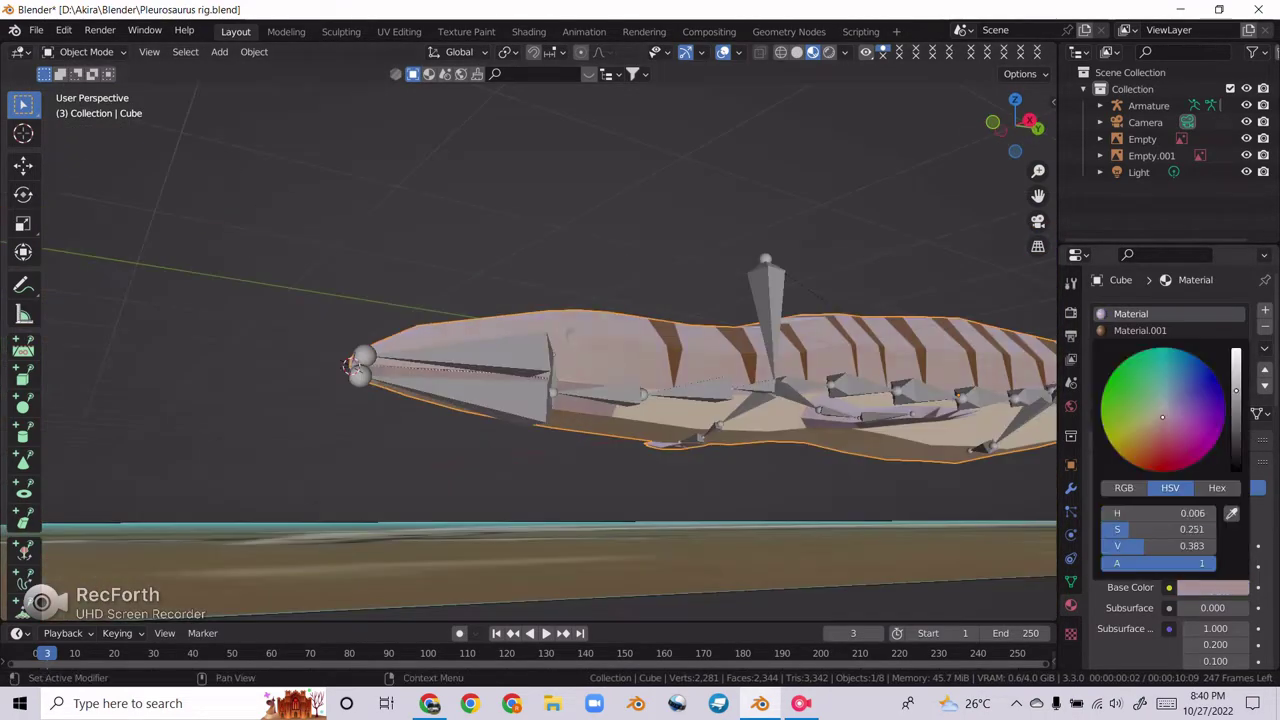
{"action": "scroll", "coordinate": [522, 360], "scroll_direction": "up", "scroll_amount": 4}
{"action": "middle_click_drag", "start_coordinate": [522, 360], "coordinate": [522, 360]}
Step: Save the rig as a new file, Pleurosaurus Male.blend
{"action": "key", "text": "ctrl+shift+s"}
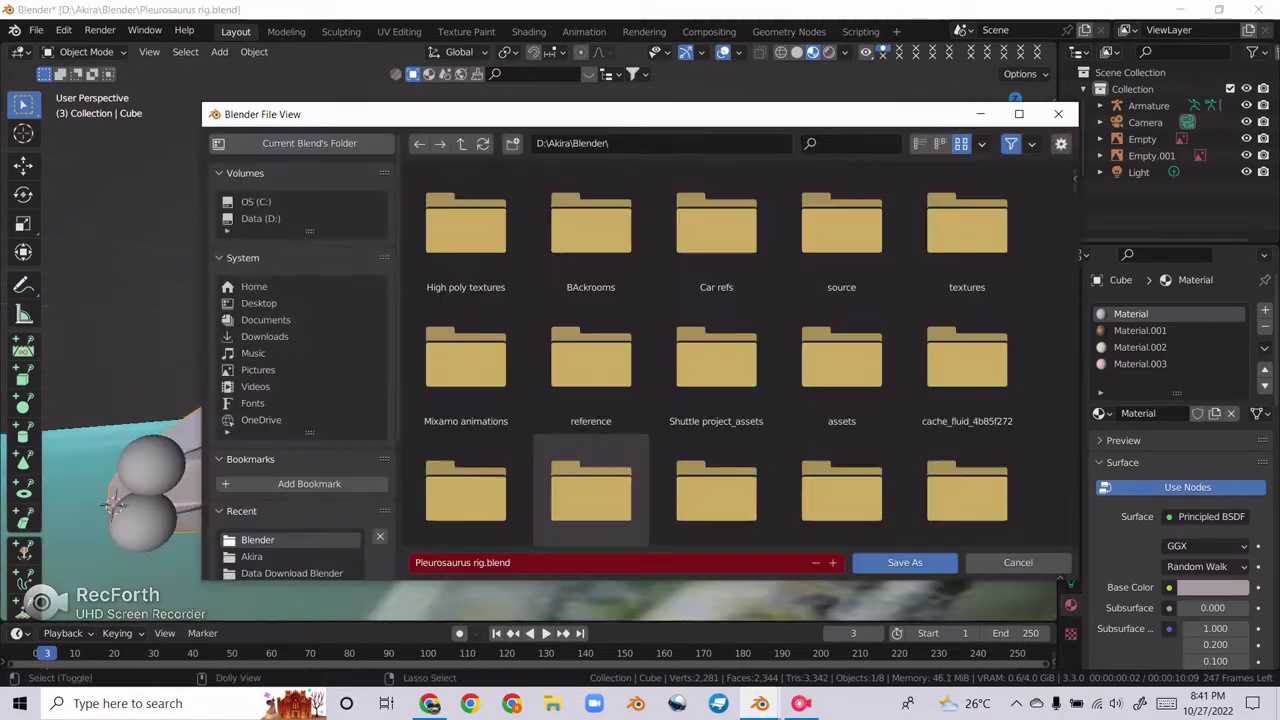
{"action": "key", "text": "Return"}
{"action": "key", "text": "KP_3"}
Step: Add a mirrored eye mesh with Material.005 and Material.004 in two slots
{"action": "key", "text": "shift+a"}
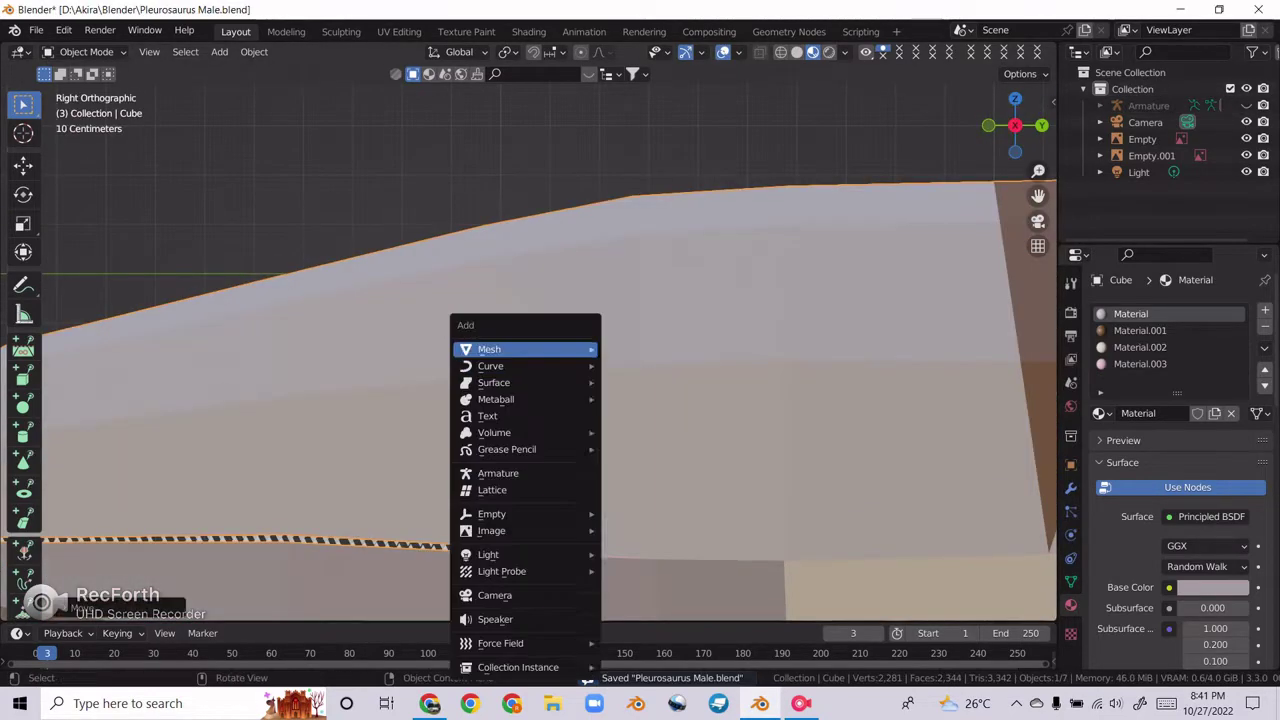
{"action": "left_click", "coordinate": [500, 349]}
{"action": "left_click", "coordinate": [1121, 309]}
{"action": "left_click", "coordinate": [900, 505]}
{"action": "left_click", "coordinate": [1070, 604]}
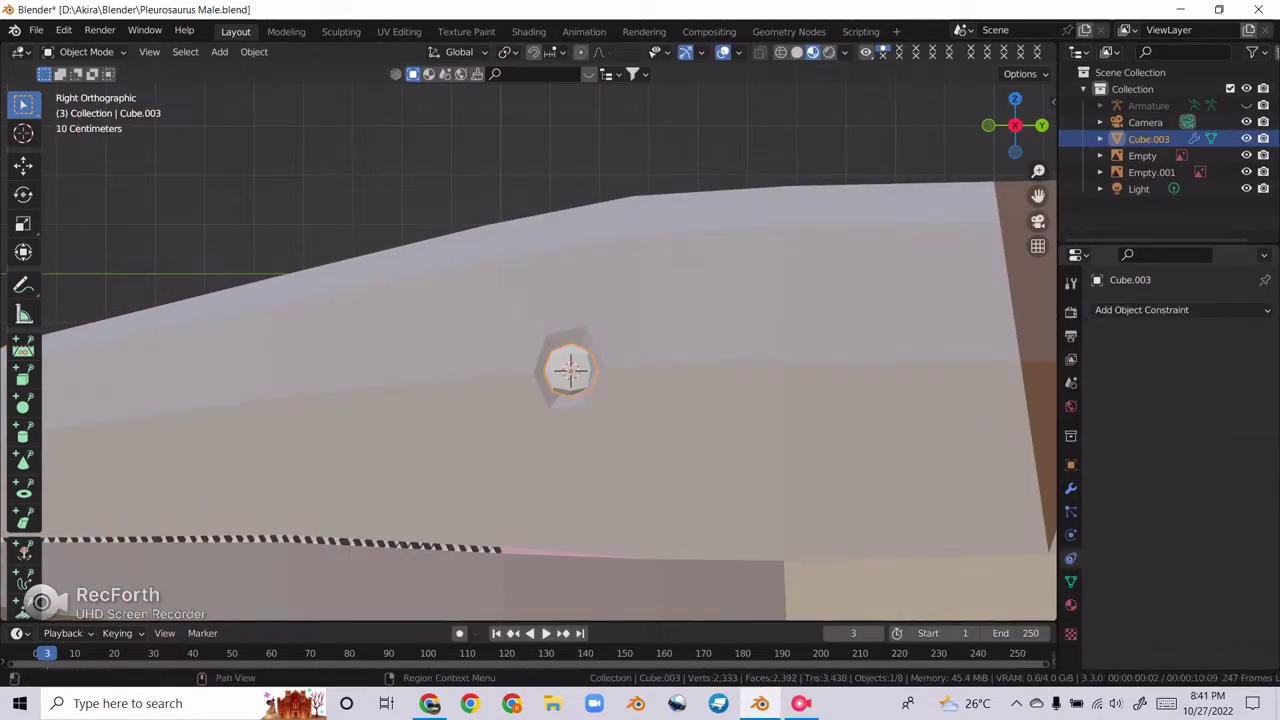
{"action": "left_click", "coordinate": [1101, 380]}
{"action": "left_click", "coordinate": [950, 466]}
{"action": "left_click", "coordinate": [1212, 553]}
{"action": "left_click", "coordinate": [1265, 310]}
{"action": "left_click", "coordinate": [1101, 380]}
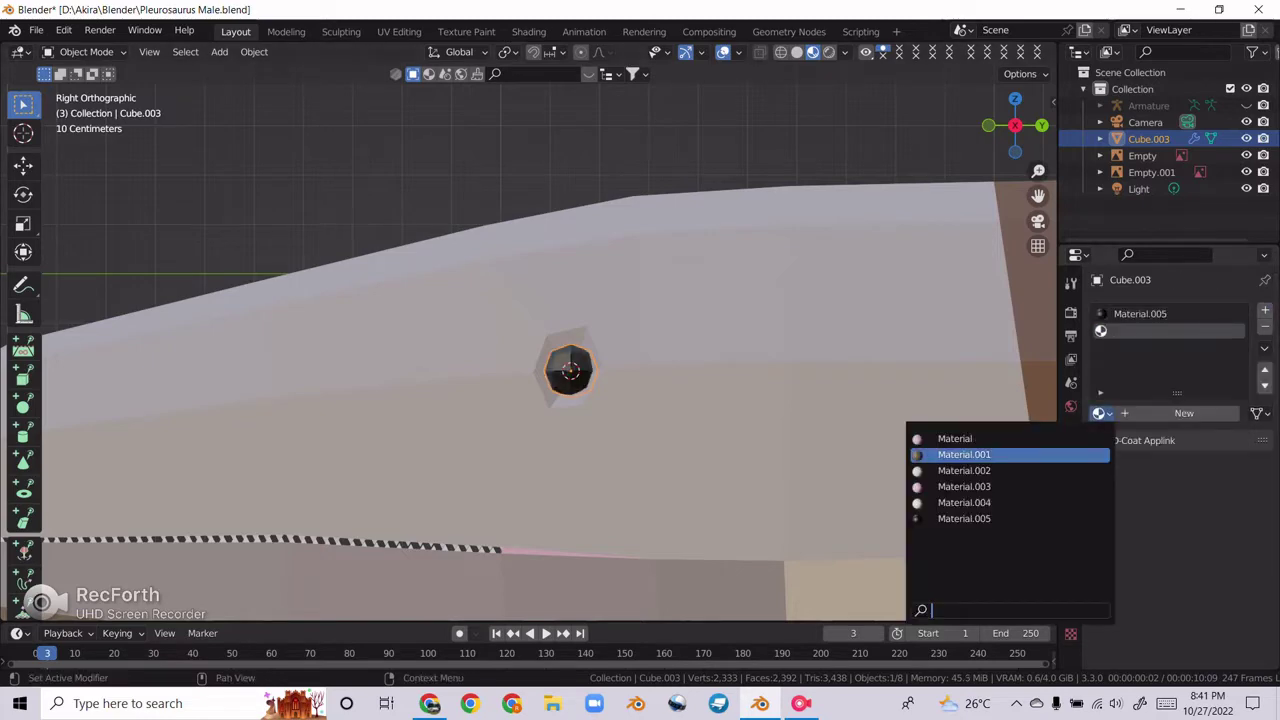
{"action": "left_click", "coordinate": [957, 503]}
Step: Parent the eye to the chosen armature bone and save Pleurosaurus Male.blend
{"action": "middle_click_drag", "start_coordinate": [530, 350], "coordinate": [663, 357]}
{"action": "key", "text": "ctrl+p"}
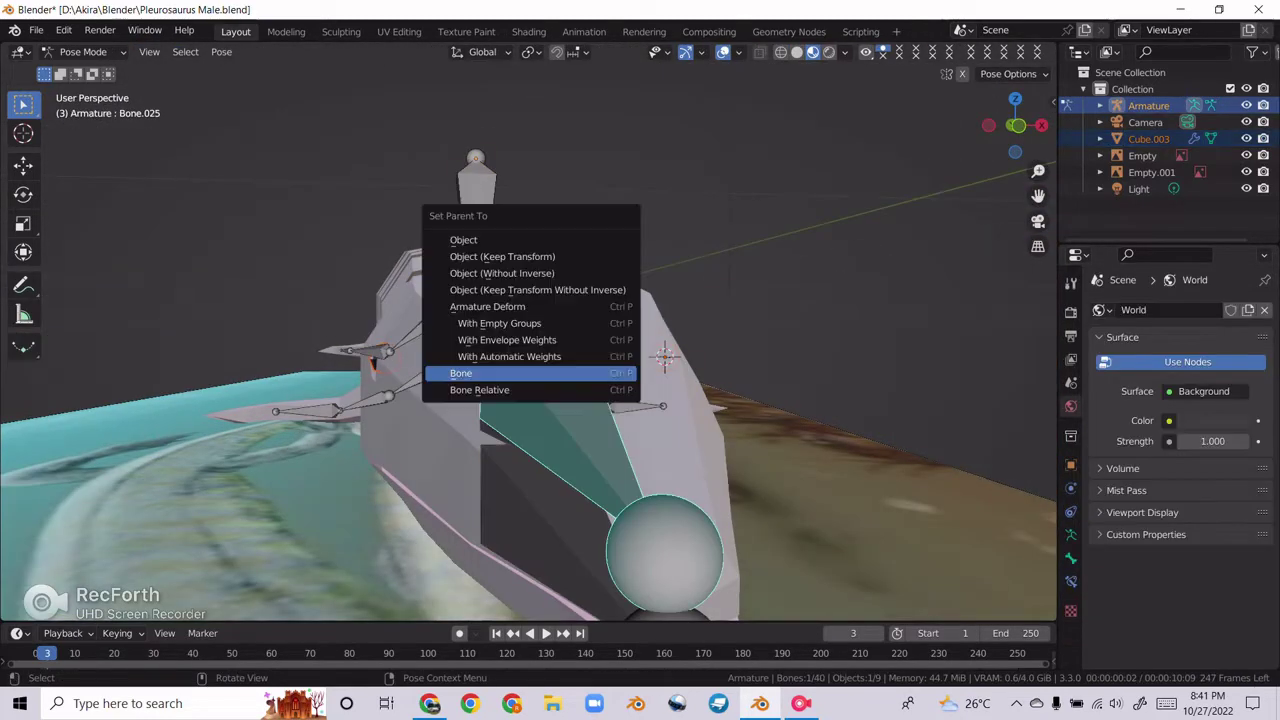
{"action": "left_click", "coordinate": [457, 368]}
{"action": "key", "text": "ctrl+Tab"}
{"action": "left_click", "coordinate": [657, 374]}
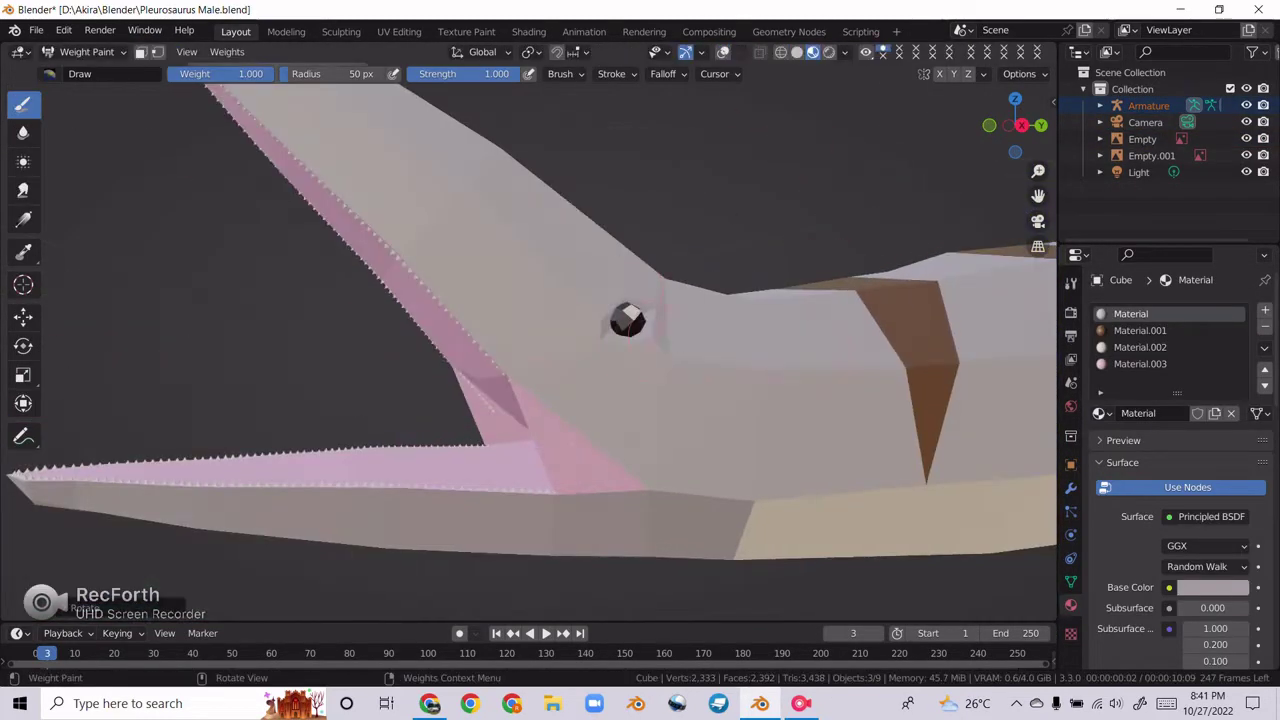
{"action": "key", "text": "ctrl+Tab"}
{"action": "key", "text": "ctrl+s"}
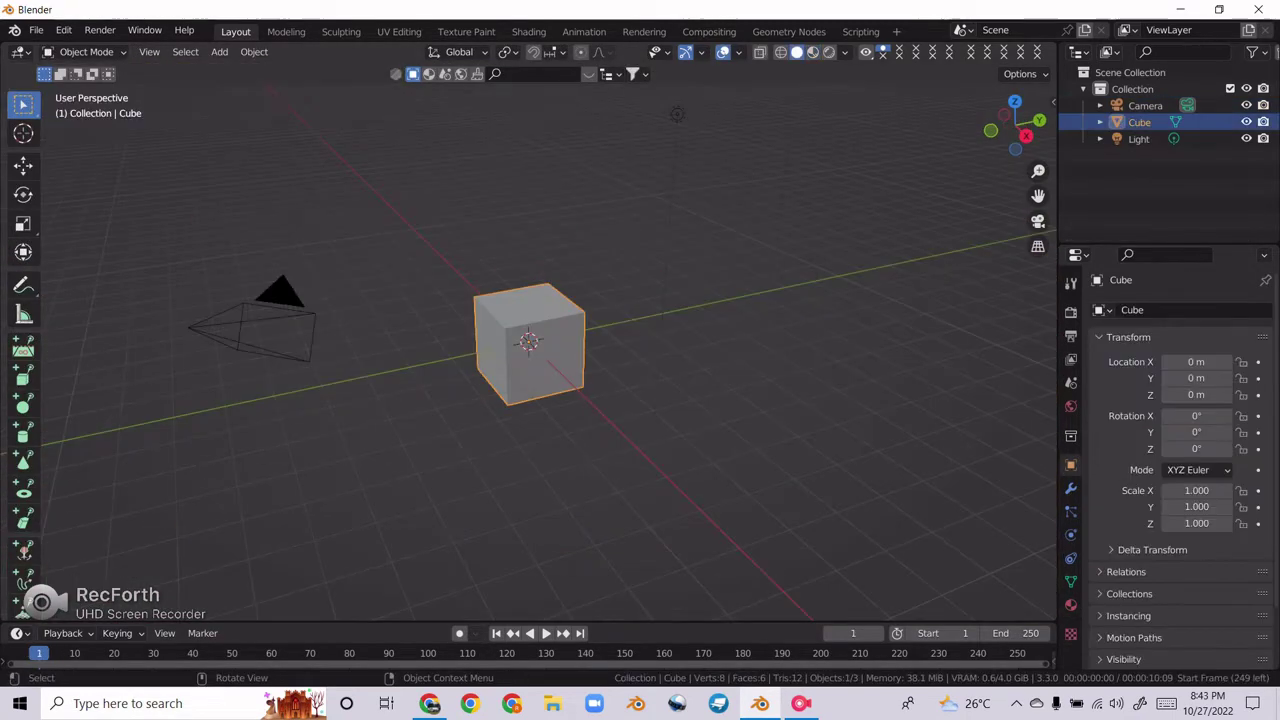
Step: Delete the default cube and save the new scene as Pleurosaurus Scene.blend
{"action": "key", "text": "Delete"}
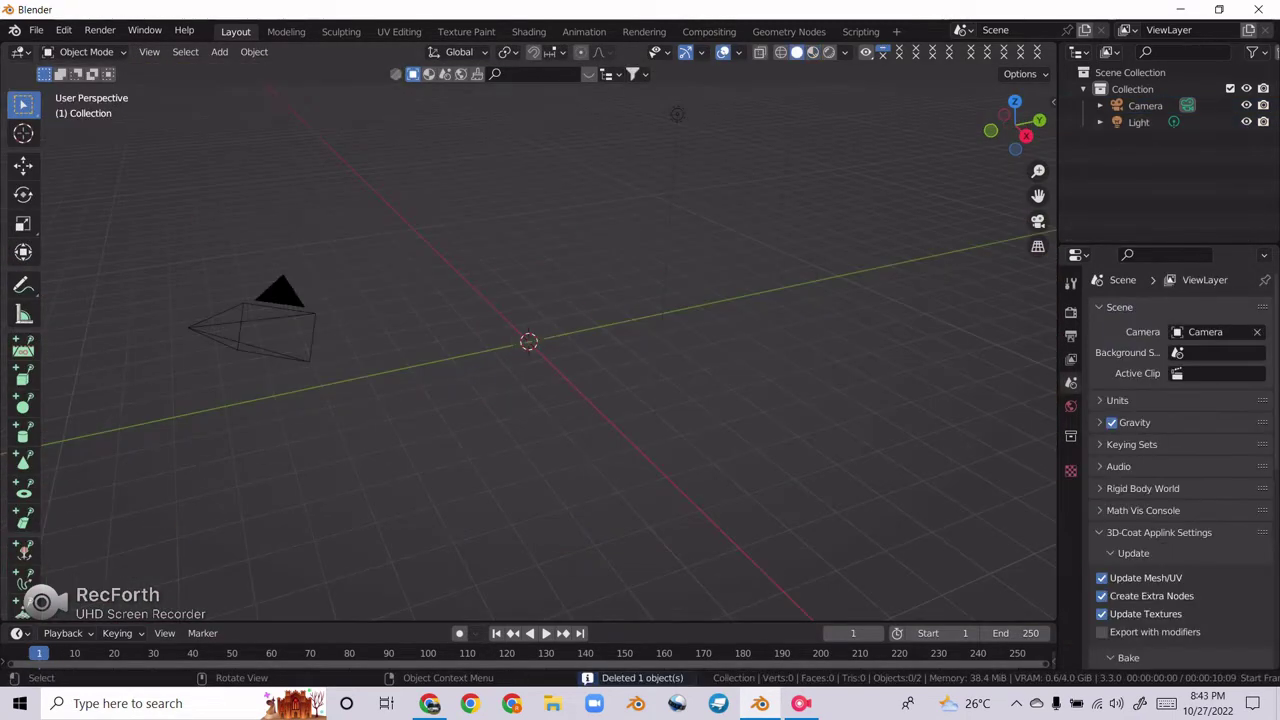
{"action": "key", "text": "ctrl+s"}
{"action": "type", "text": "Pleurosaurus Sc"}
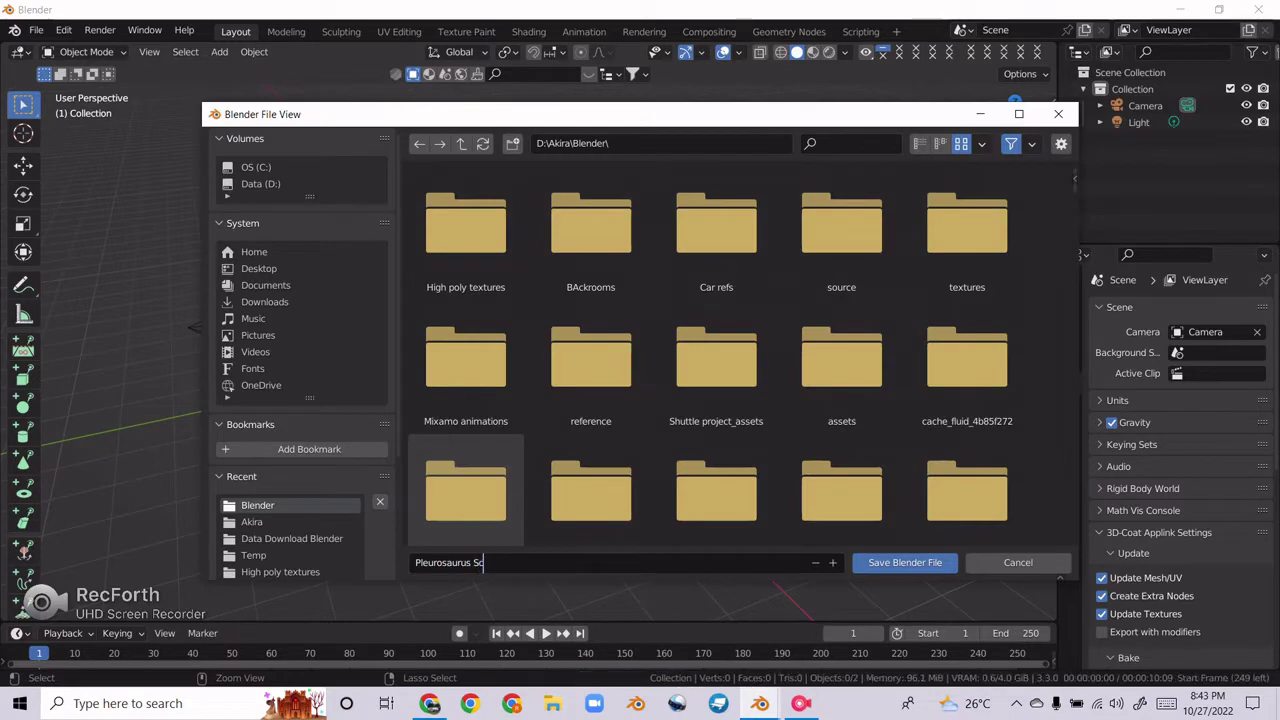
{"action": "type", "text": "ene"}
{"action": "key", "text": "Return"}
Step: Append all objects from Pleurosaurus Male.blend into the scene
{"action": "left_click", "coordinate": [36, 31]}
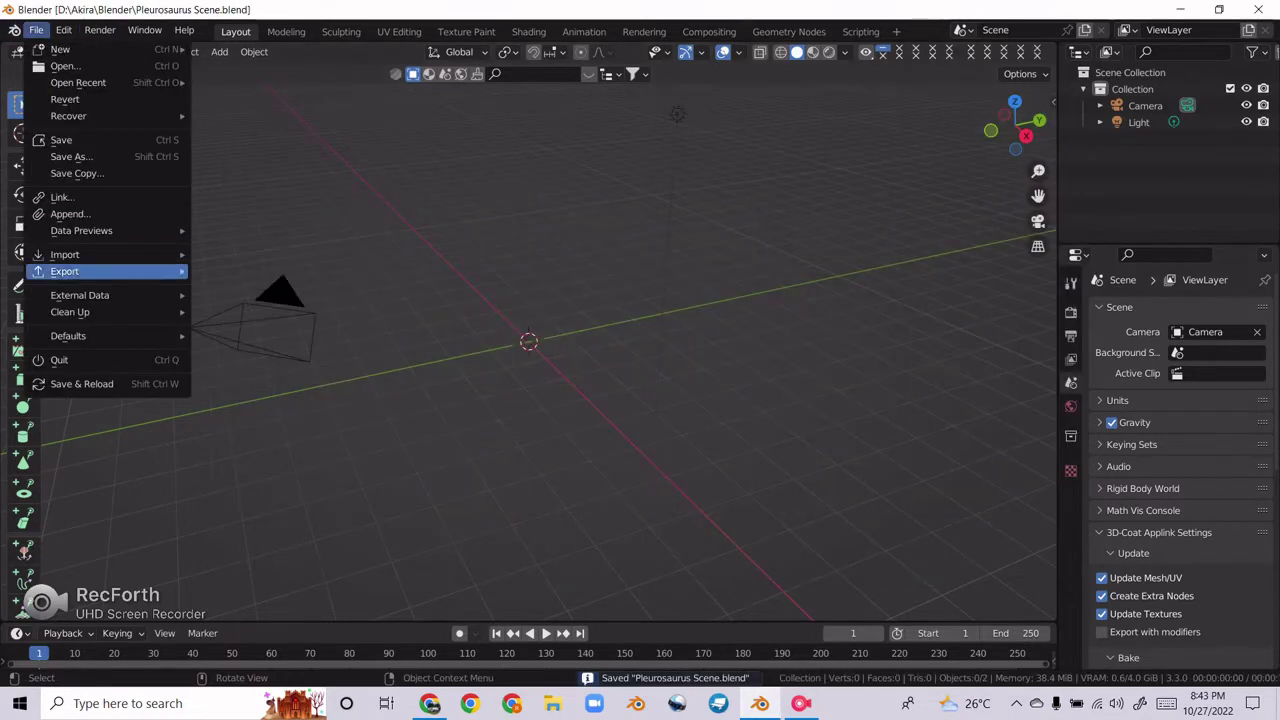
{"action": "left_click", "coordinate": [70, 213]}
{"action": "scroll", "coordinate": [591, 363], "scroll_direction": "down", "scroll_amount": 5}
{"action": "scroll", "coordinate": [591, 363], "scroll_direction": "down", "scroll_amount": 5}
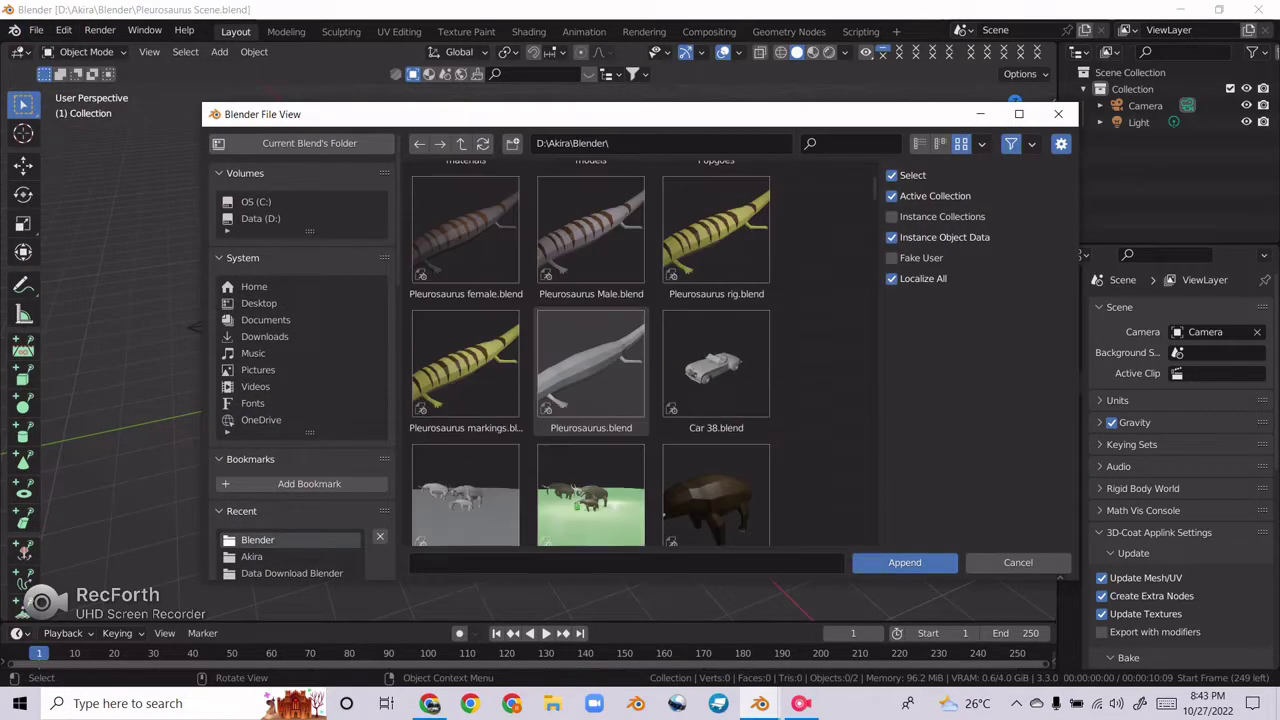
{"action": "left_click_drag", "start_coordinate": [465, 230], "coordinate": [591, 230]}
{"action": "double_click", "coordinate": [591, 230]}
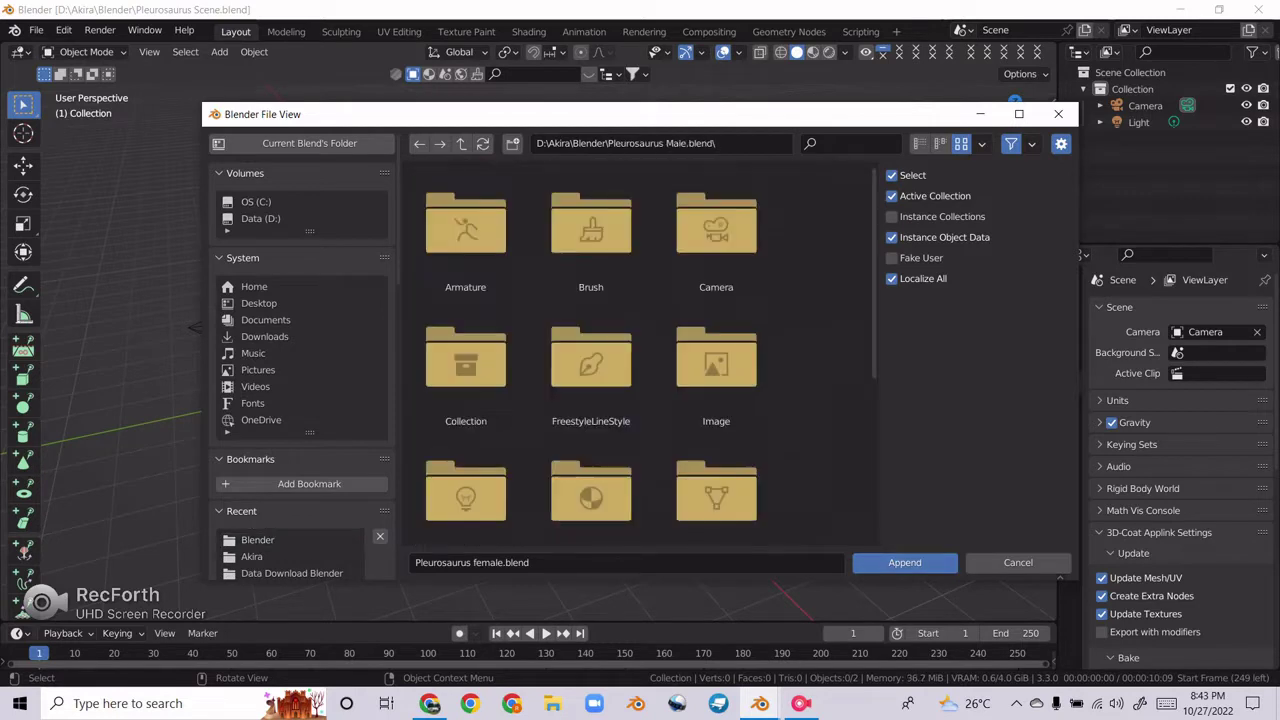
{"action": "scroll", "coordinate": [465, 360], "scroll_direction": "down", "scroll_amount": 3}
{"action": "scroll", "coordinate": [465, 360], "scroll_direction": "down", "scroll_amount": 3}
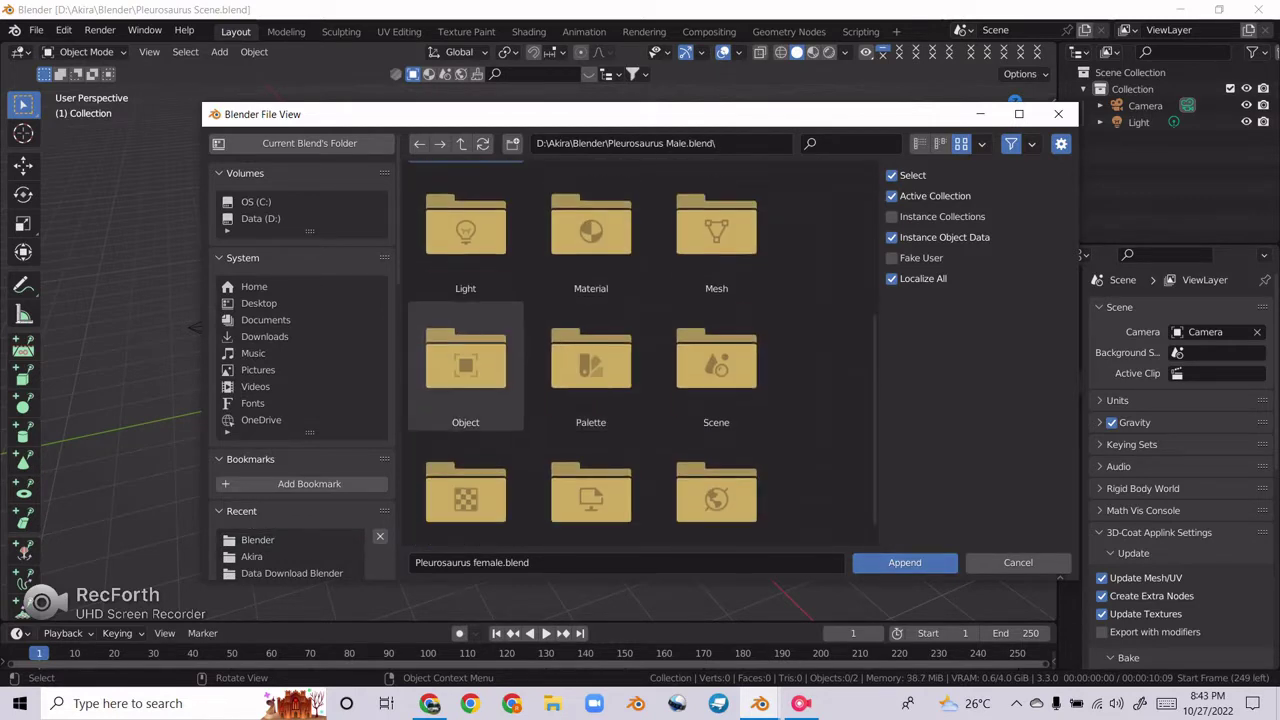
{"action": "double_click", "coordinate": [465, 360]}
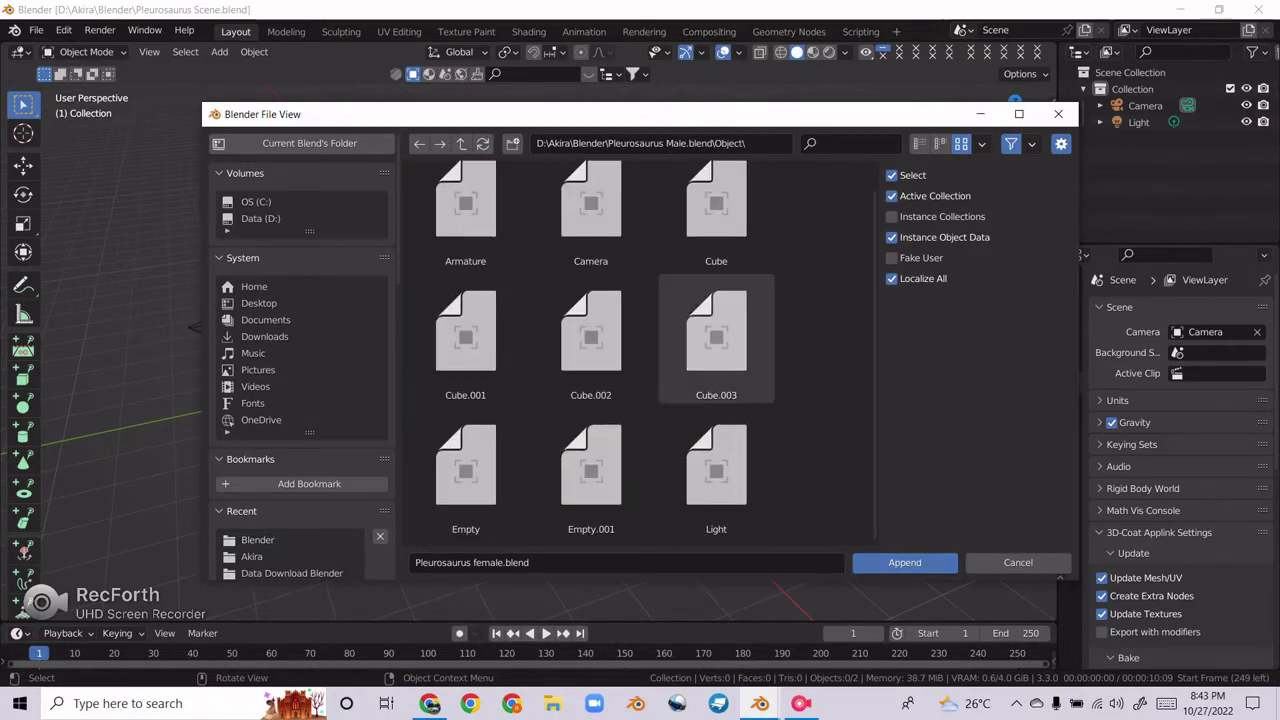
{"action": "key", "text": "a"}
{"action": "left_click", "coordinate": [905, 562]}
Step: Delete the reference image empties and the extra camera, then select the male's armature
{"action": "left_click", "coordinate": [1151, 172]}
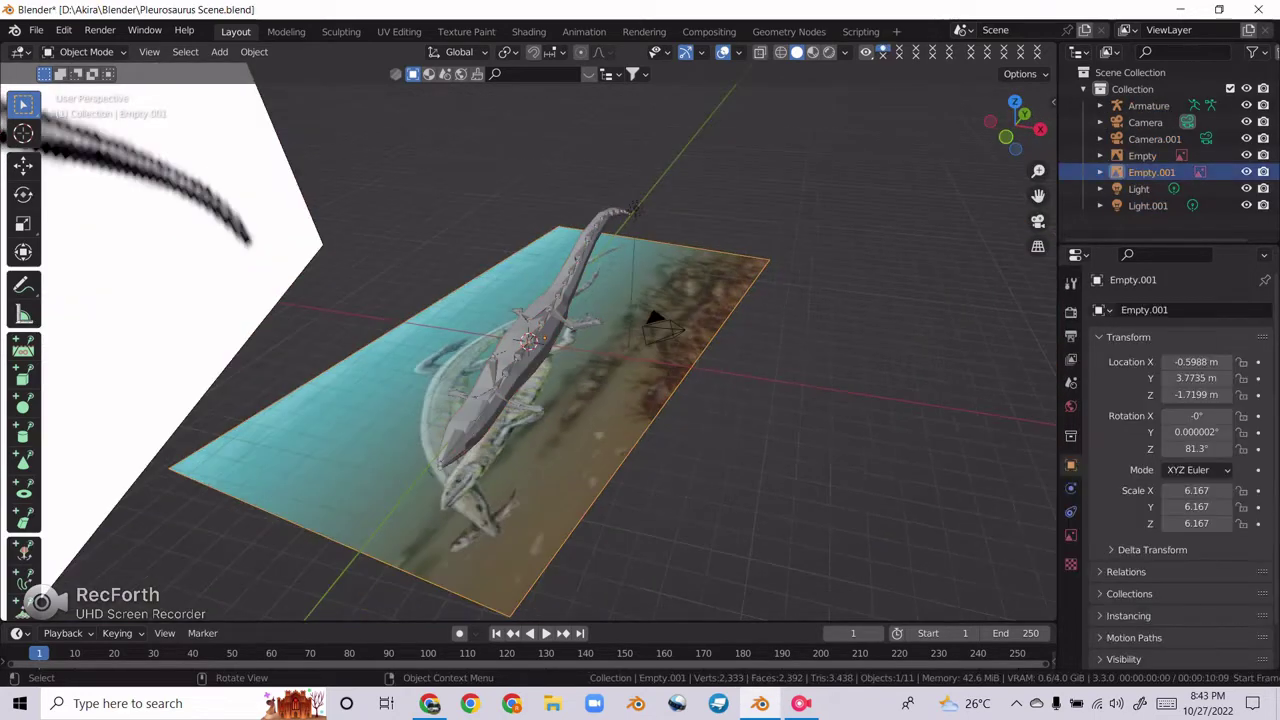
{"action": "key", "text": "Delete"}
{"action": "left_click", "coordinate": [1154, 139]}
{"action": "key", "text": "Delete"}
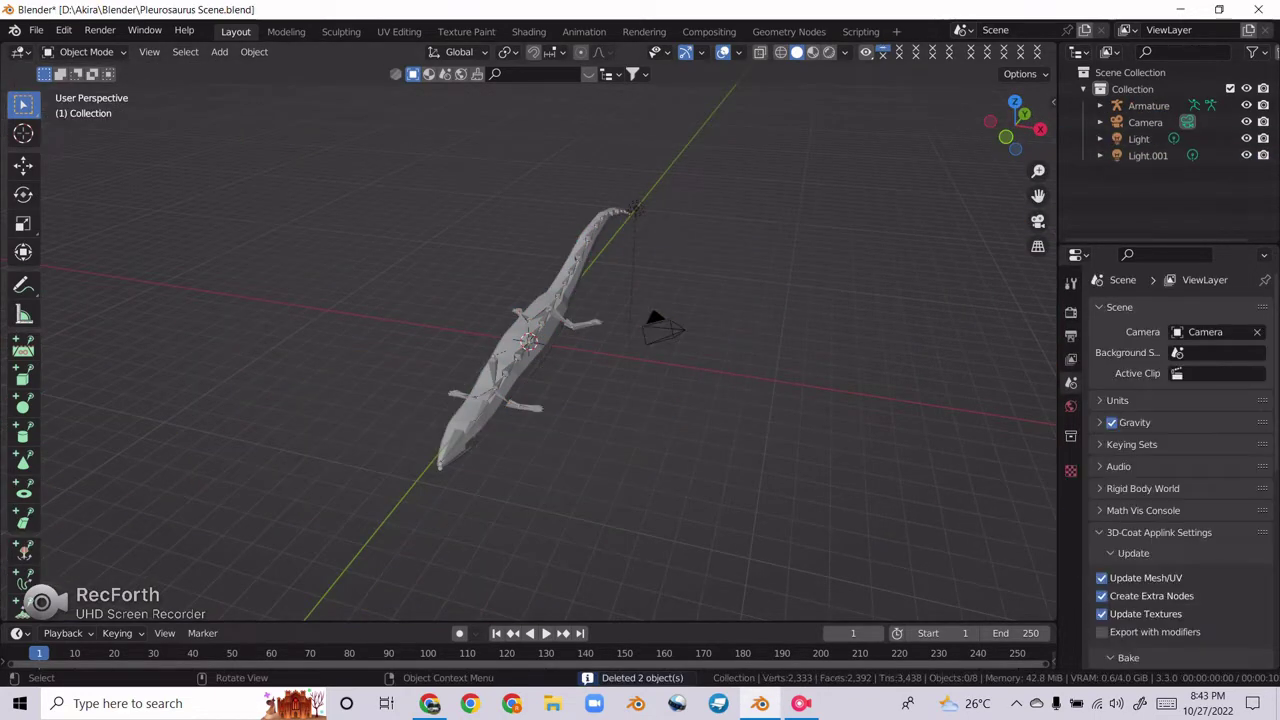
{"action": "left_click", "coordinate": [1148, 105]}
{"action": "scroll", "coordinate": [530, 340], "scroll_direction": "up", "scroll_amount": 3}
{"action": "mouse_move", "coordinate": [530, 340]}
{"action": "middle_mouse_down"}
{"action": "mouse_move", "coordinate": [560, 300]}
{"action": "mouse_move", "coordinate": [600, 320]}
{"action": "middle_mouse_up"}
Step: Append the Armature, Cube and Cube.001–Cube.003 from Pleurosaurus female.blend
{"action": "key", "text": "ctrl+s"}
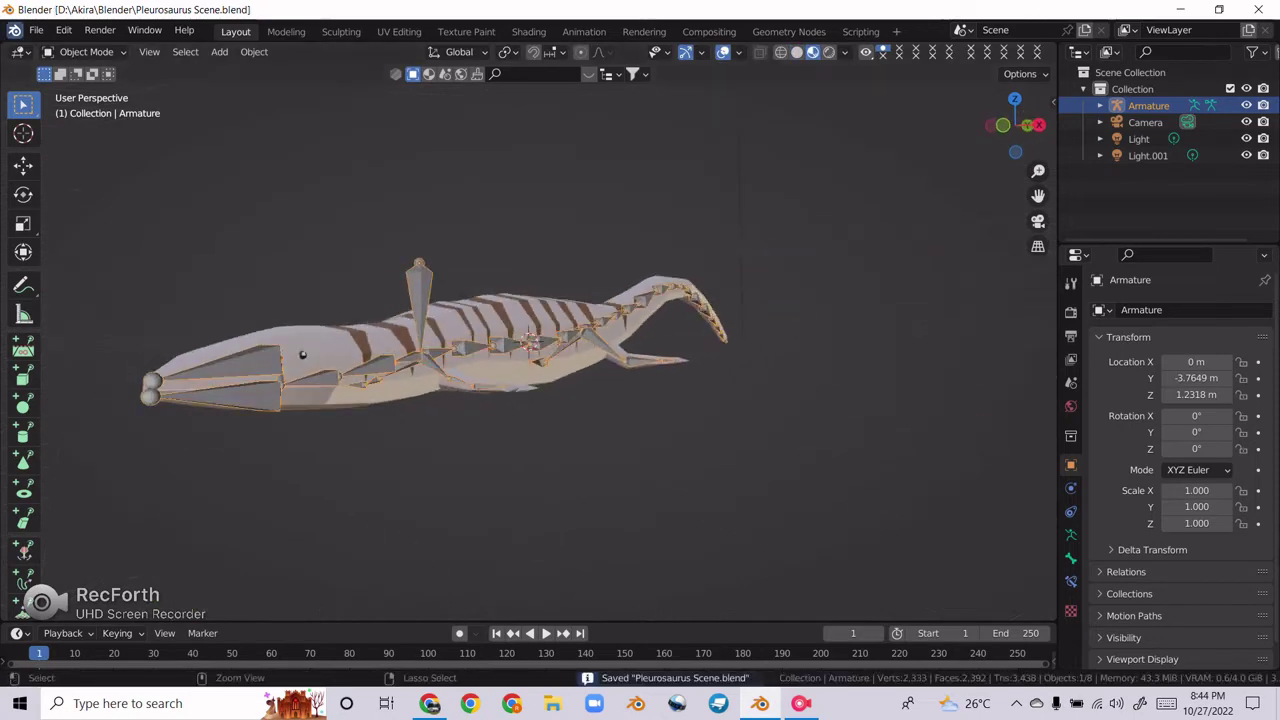
{"action": "left_click", "coordinate": [63, 30]}
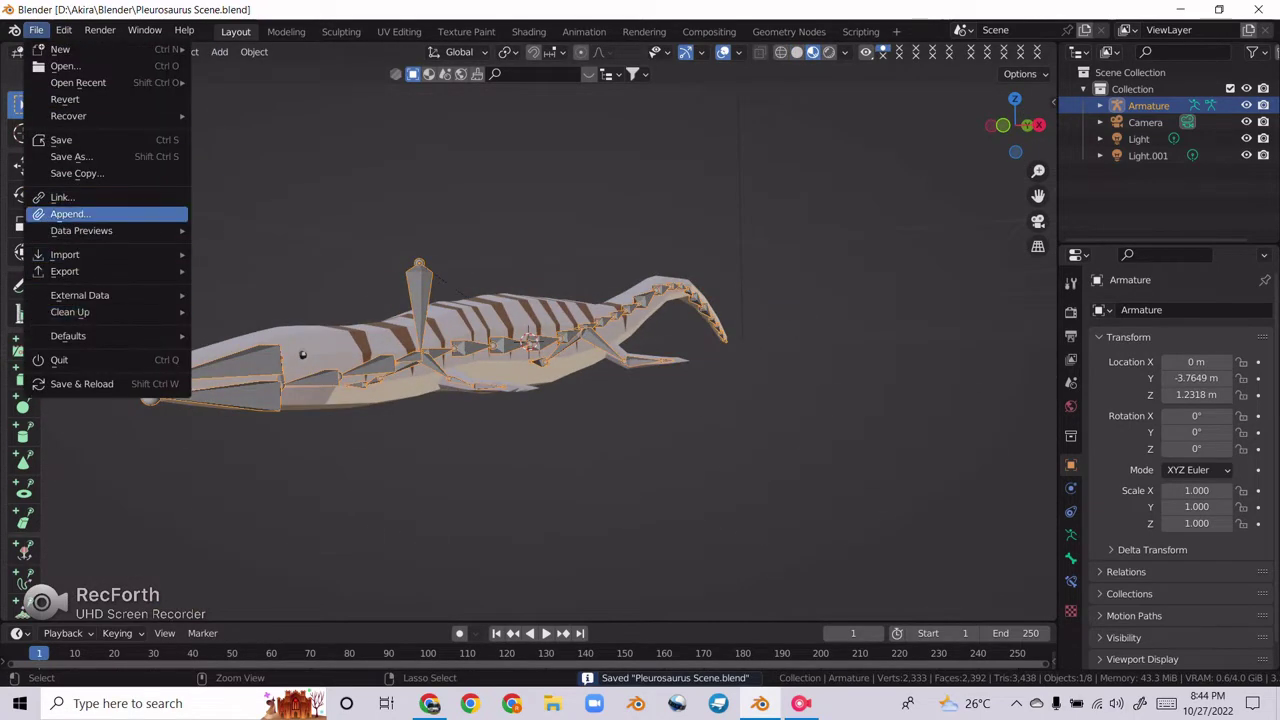
{"action": "left_click", "coordinate": [75, 214]}
{"action": "double_click", "coordinate": [461, 143]}
{"action": "scroll", "coordinate": [591, 362], "scroll_direction": "down", "scroll_amount": 3}
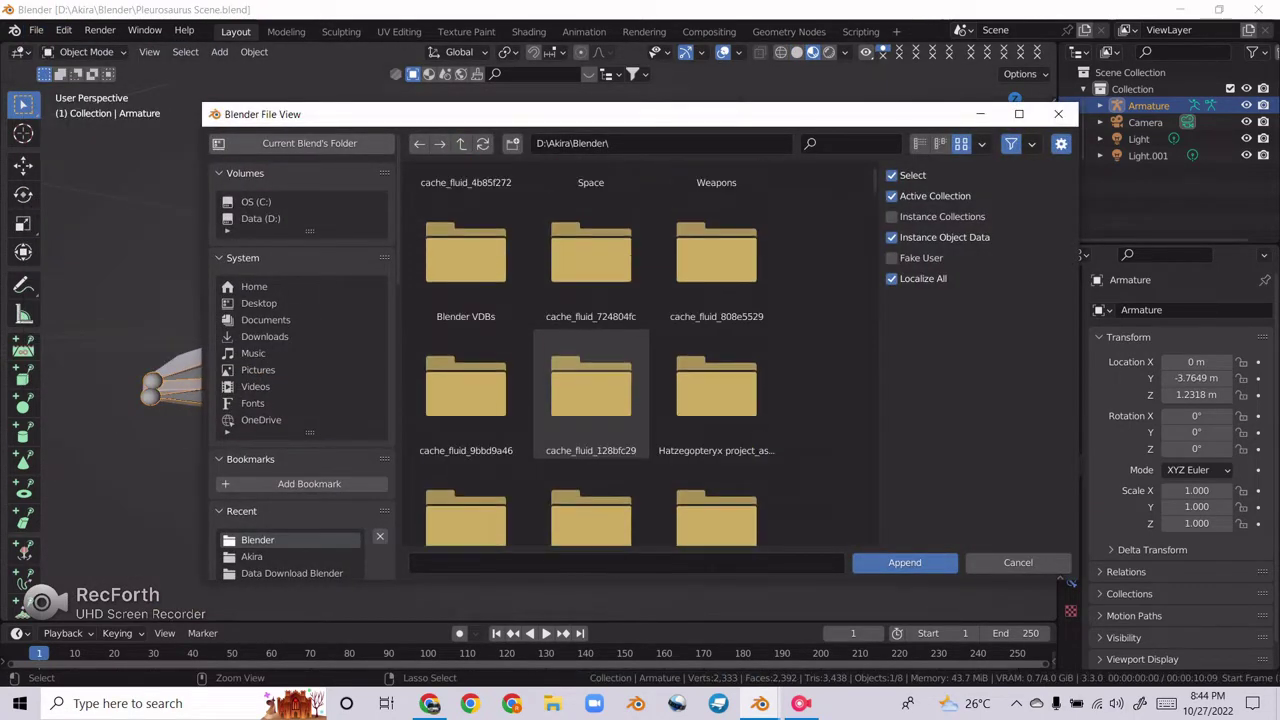
{"action": "scroll", "coordinate": [591, 362], "scroll_direction": "down", "scroll_amount": 3}
{"action": "double_click", "coordinate": [465, 230]}
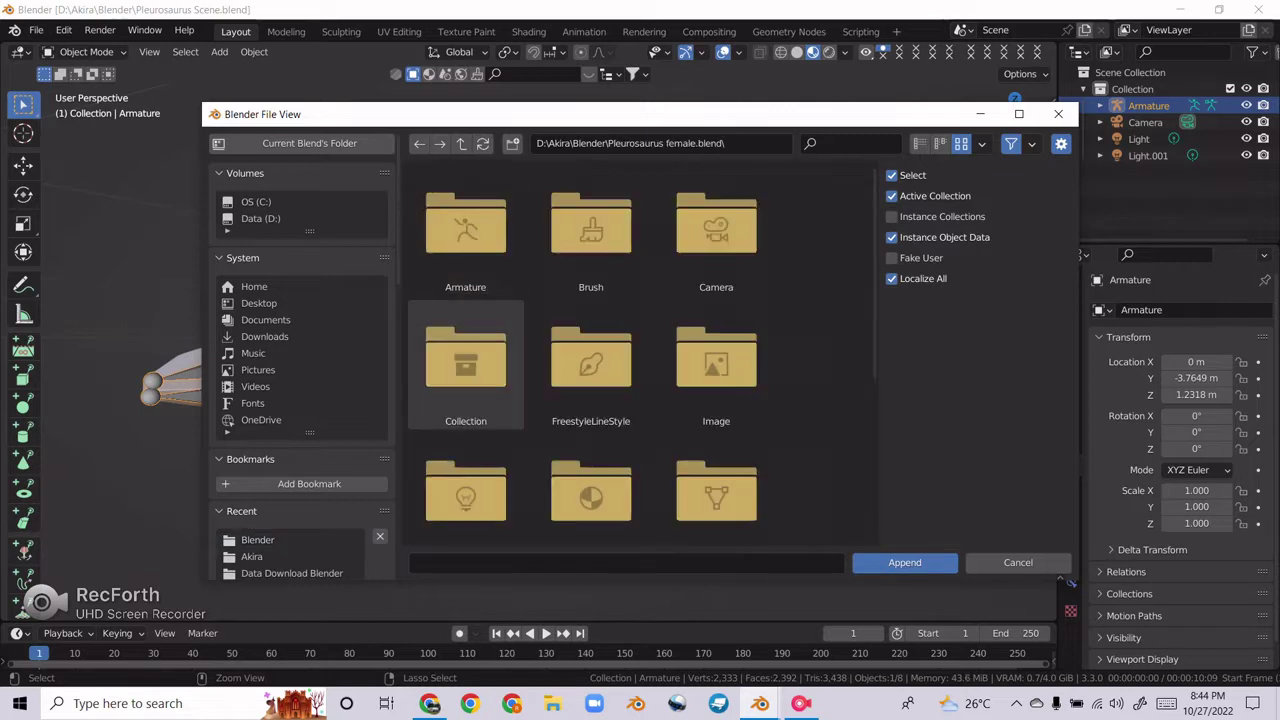
{"action": "scroll", "coordinate": [465, 360], "scroll_direction": "down", "scroll_amount": 4}
{"action": "double_click", "coordinate": [465, 360]}
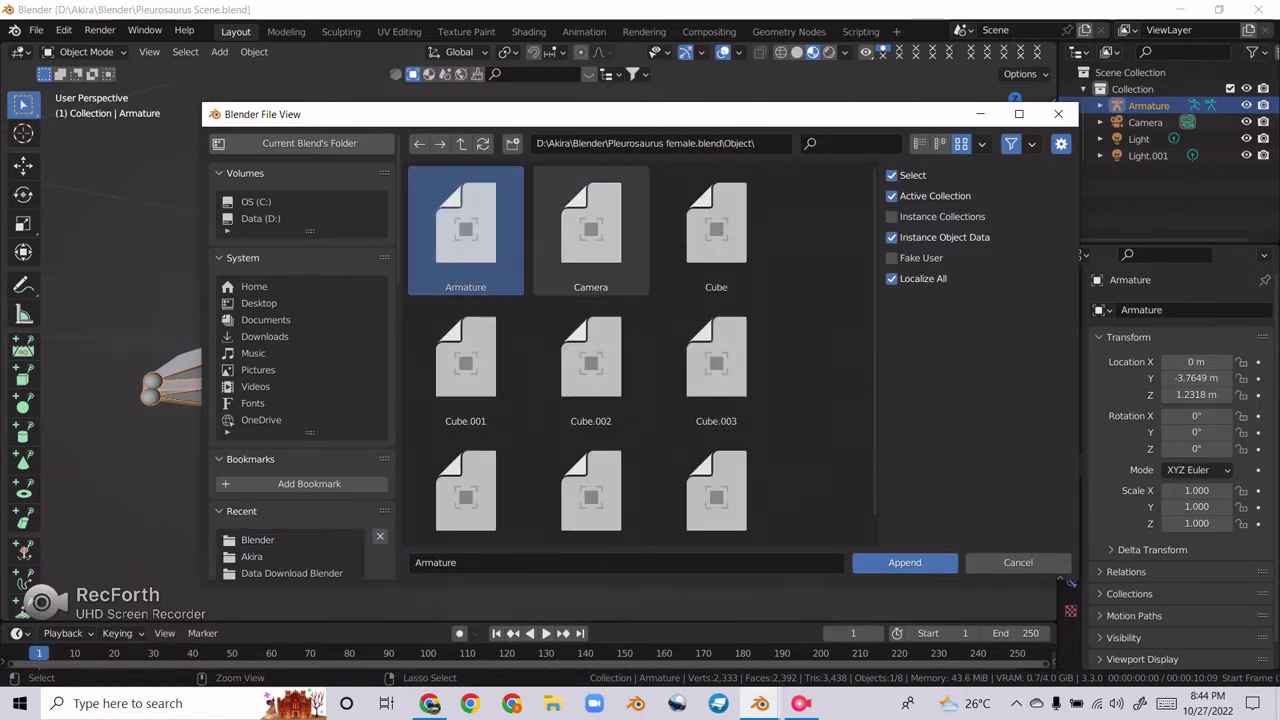
{"action": "left_click", "coordinate": [716, 230], "text": "ctrl"}
{"action": "scroll", "coordinate": [716, 490], "scroll_direction": "down", "scroll_amount": 1}
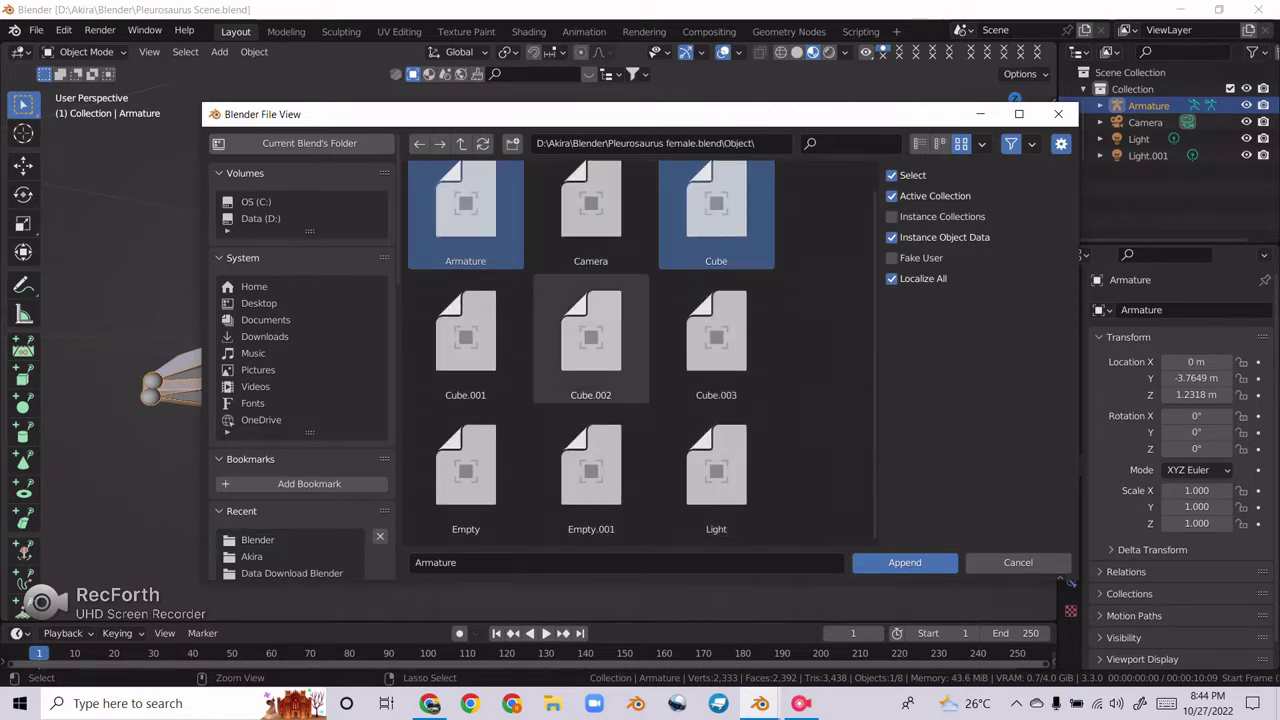
{"action": "left_click", "coordinate": [716, 335], "text": "shift"}
{"action": "left_click", "coordinate": [904, 562]}
Step: Move the female's armature along X to 2.792 m and view through the scene camera
{"action": "key", "text": "g"}
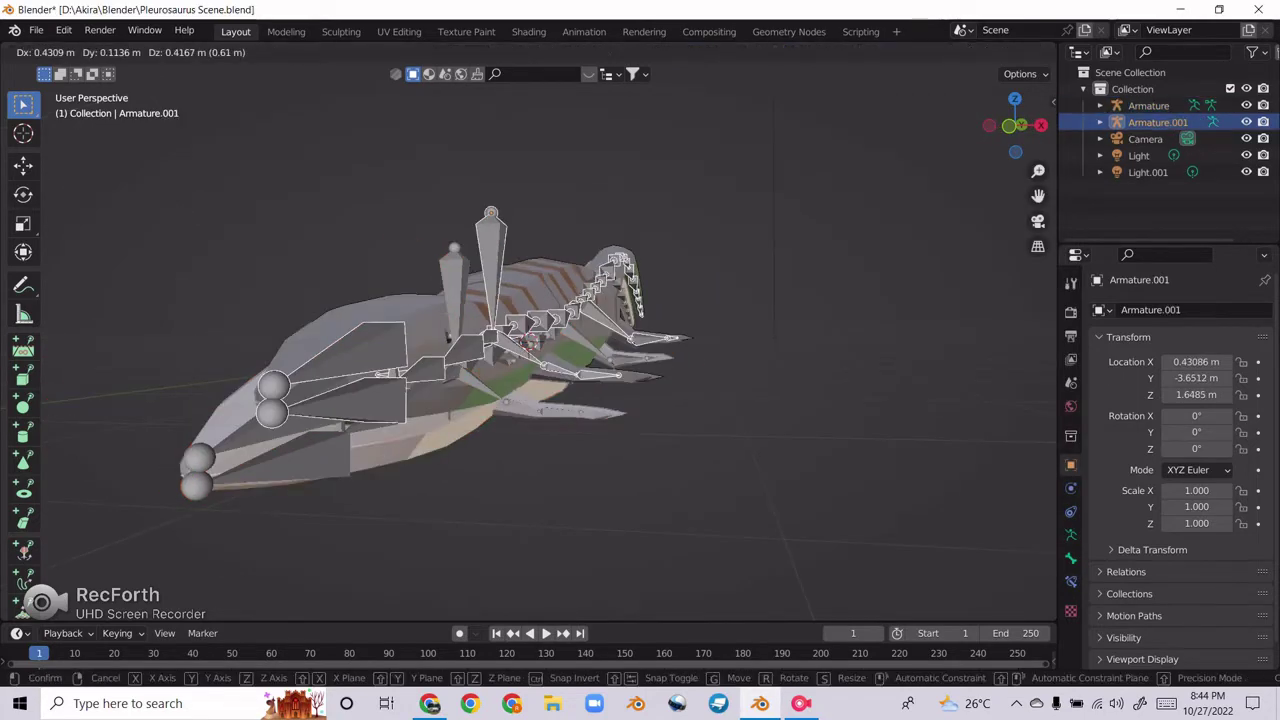
{"action": "key", "text": "x"}
{"action": "key", "text": "Return"}
{"action": "key", "text": "KP_0"}
Step: Spread area lights Light.001–Light.005 (1000 W, 4.56 m) along X beside the lizards
{"action": "key", "text": "shift+grave"}
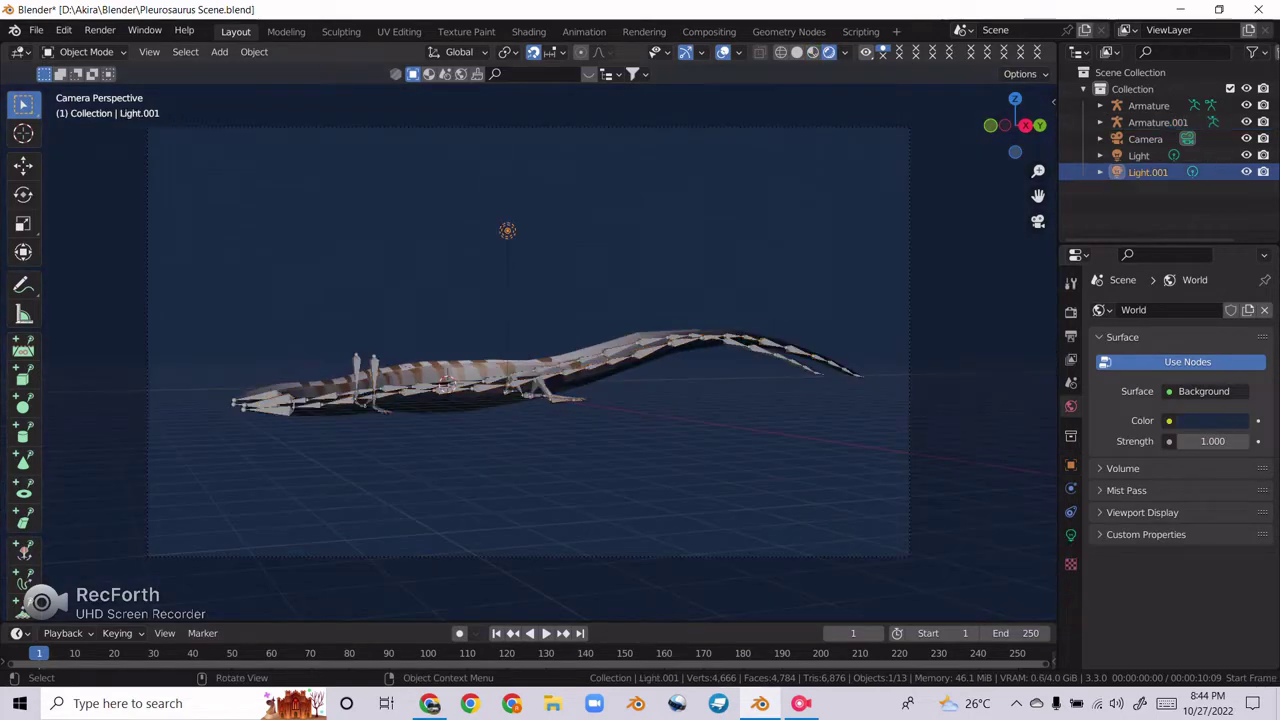
{"action": "left_click", "coordinate": [1070, 535]}
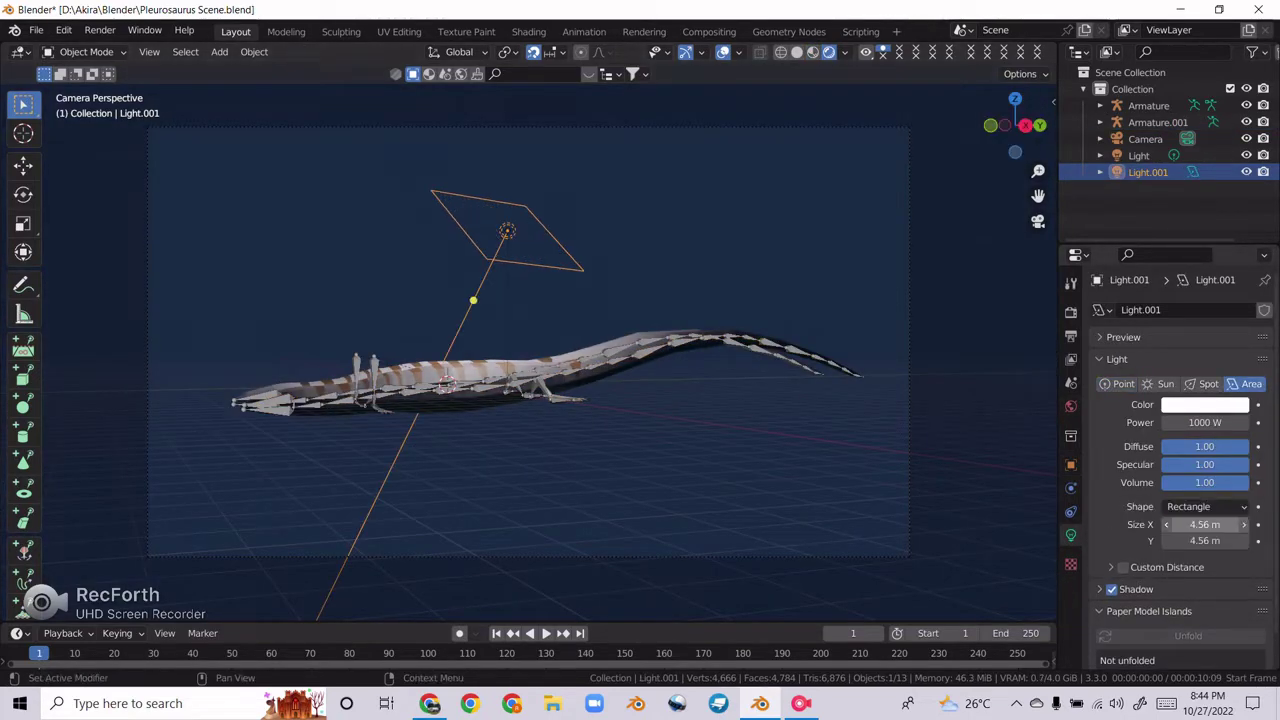
{"action": "left_click_drag", "start_coordinate": [1040, 125], "coordinate": [1015, 125]}
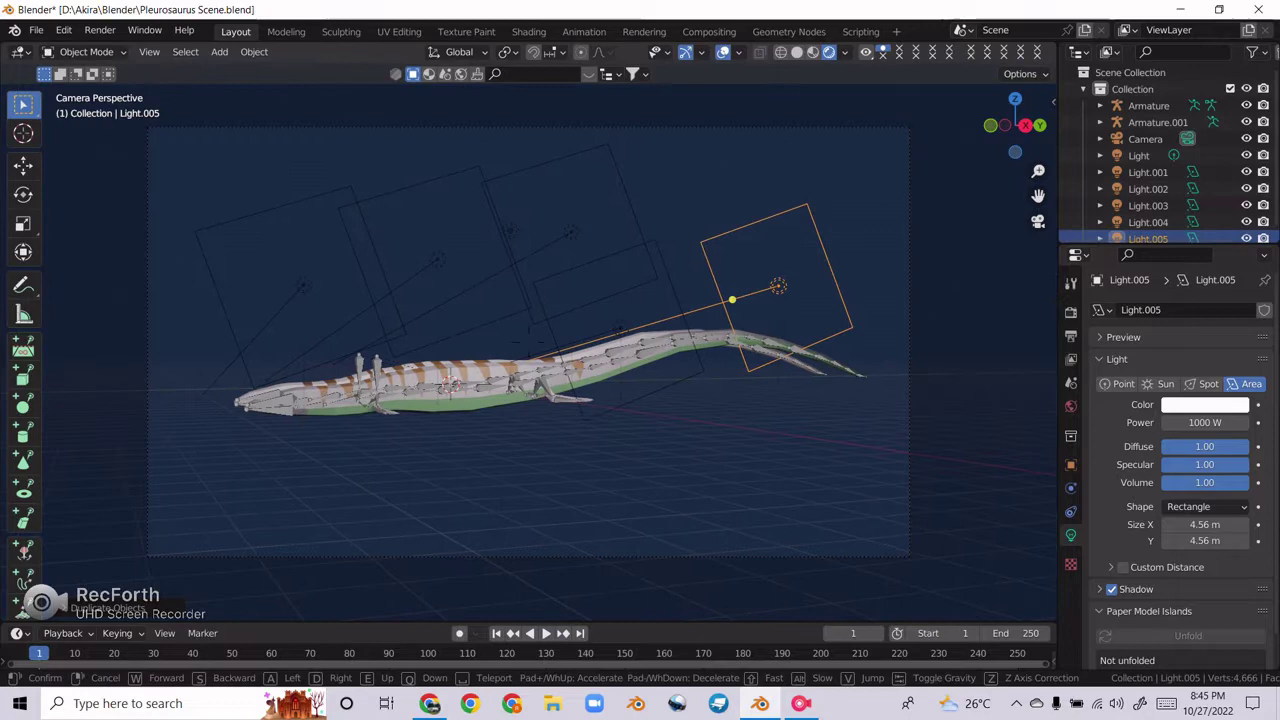
{"action": "key", "text": "s"}
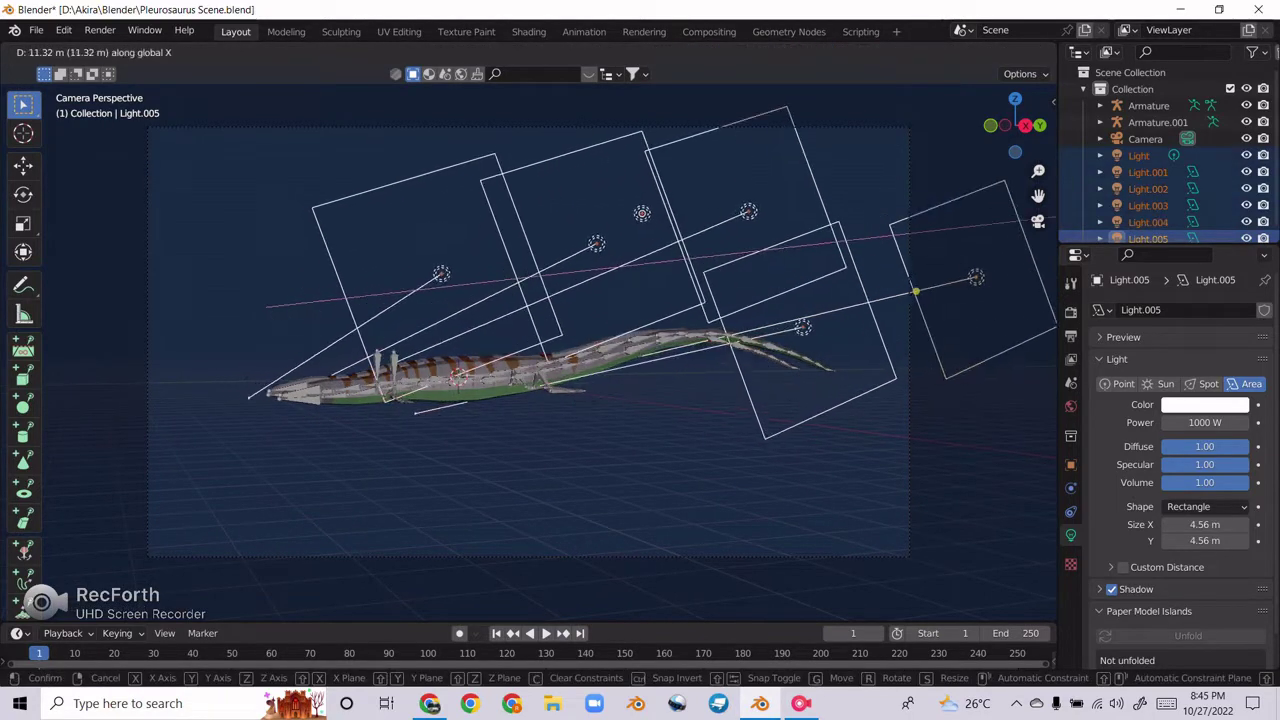
{"action": "key", "text": "shift+alt+z"}
{"action": "scroll", "coordinate": [476, 374], "scroll_direction": "up", "scroll_amount": 5}
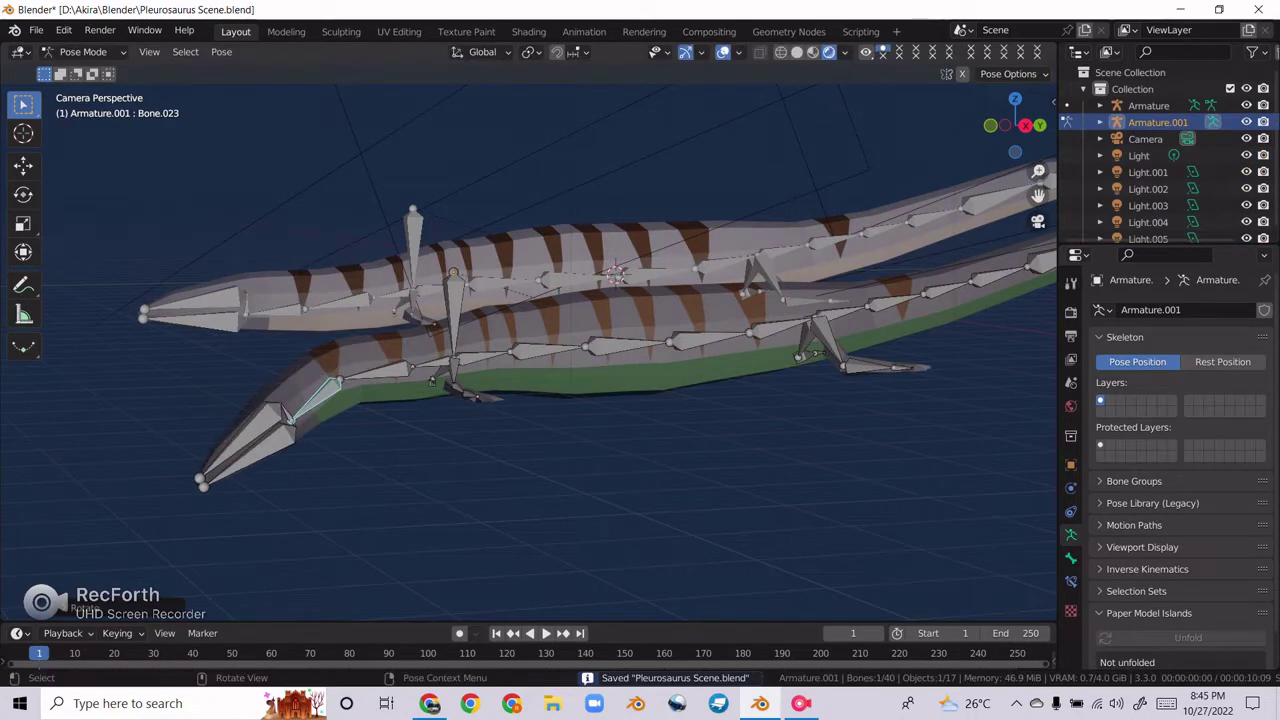
Step: In Right Ortho view, rotate the lower lizard's tail bone to curl it into a C shape
{"action": "key", "text": "KP_3"}
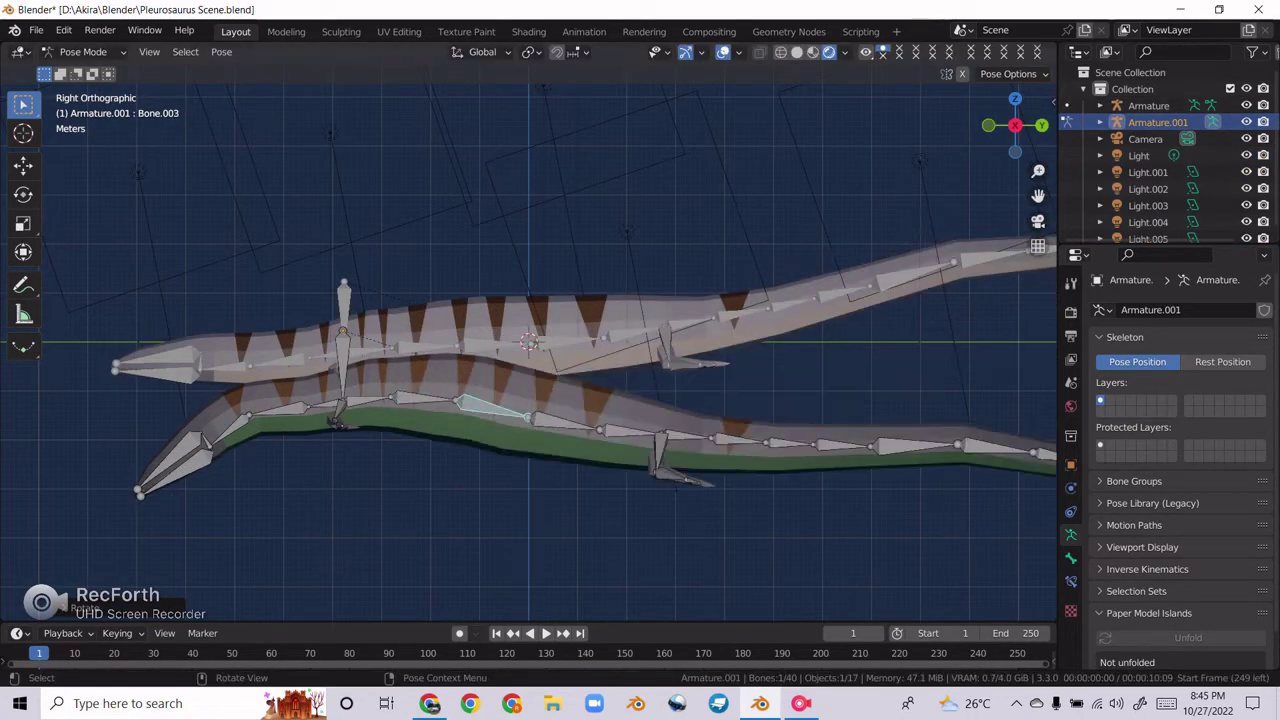
{"action": "left_click", "coordinate": [658, 480]}
{"action": "left_click", "coordinate": [720, 578]}
{"action": "scroll", "coordinate": [720, 578], "scroll_direction": "down", "scroll_amount": 2}
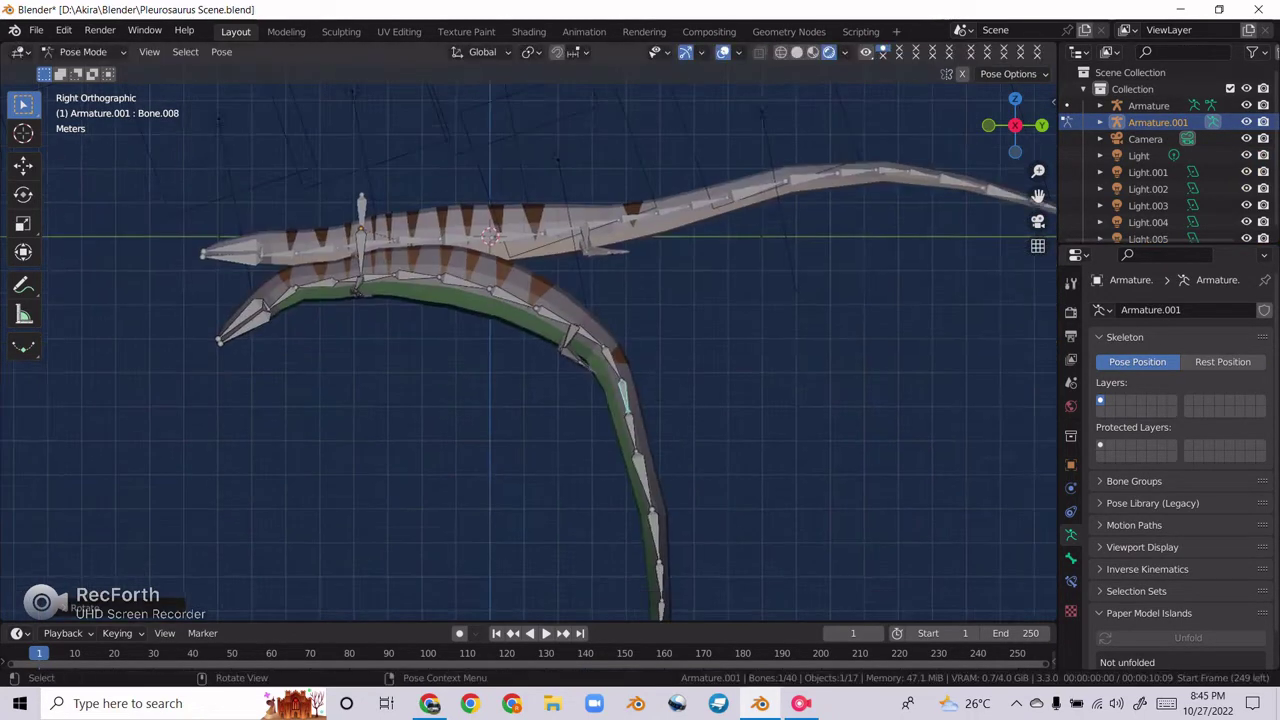
{"action": "key", "text": "r"}
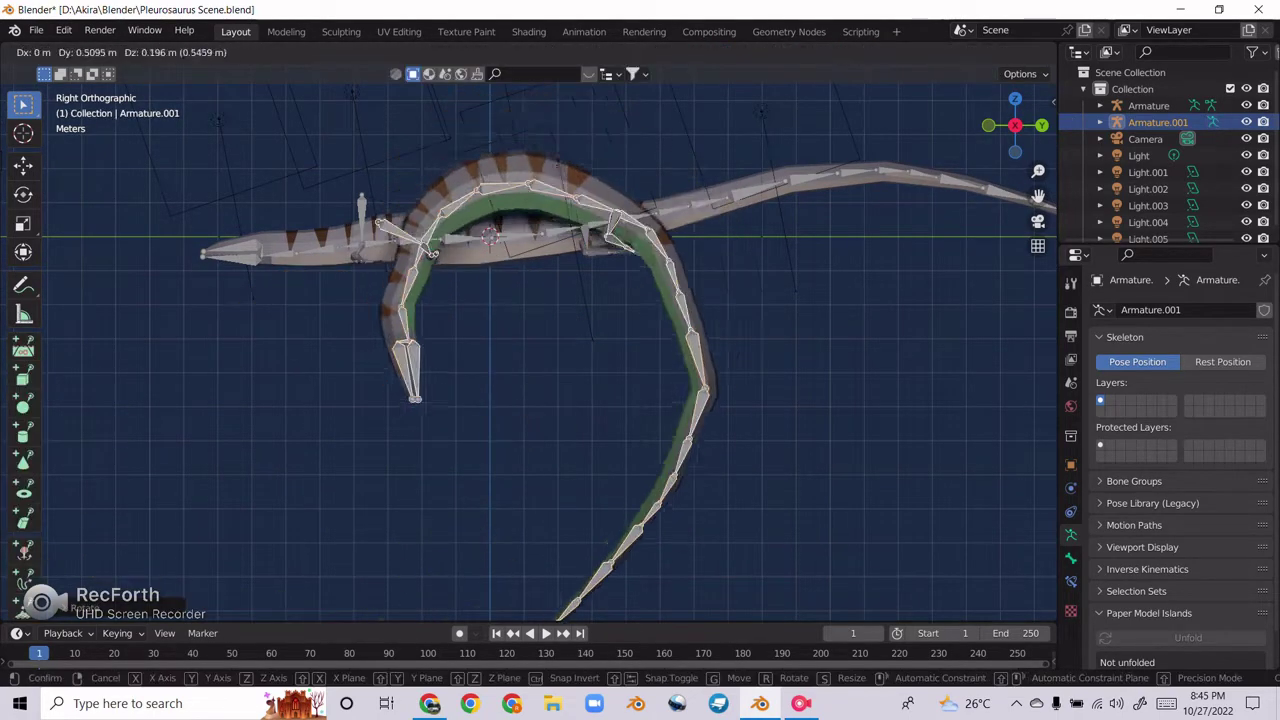
{"action": "key", "text": "Return"}
{"action": "key", "text": "KP_0"}
Step: Swing the body bones into a long arc and rotate the next tail bone down
{"action": "key", "text": "ctrl+Tab"}
{"action": "key", "text": "KP_3"}
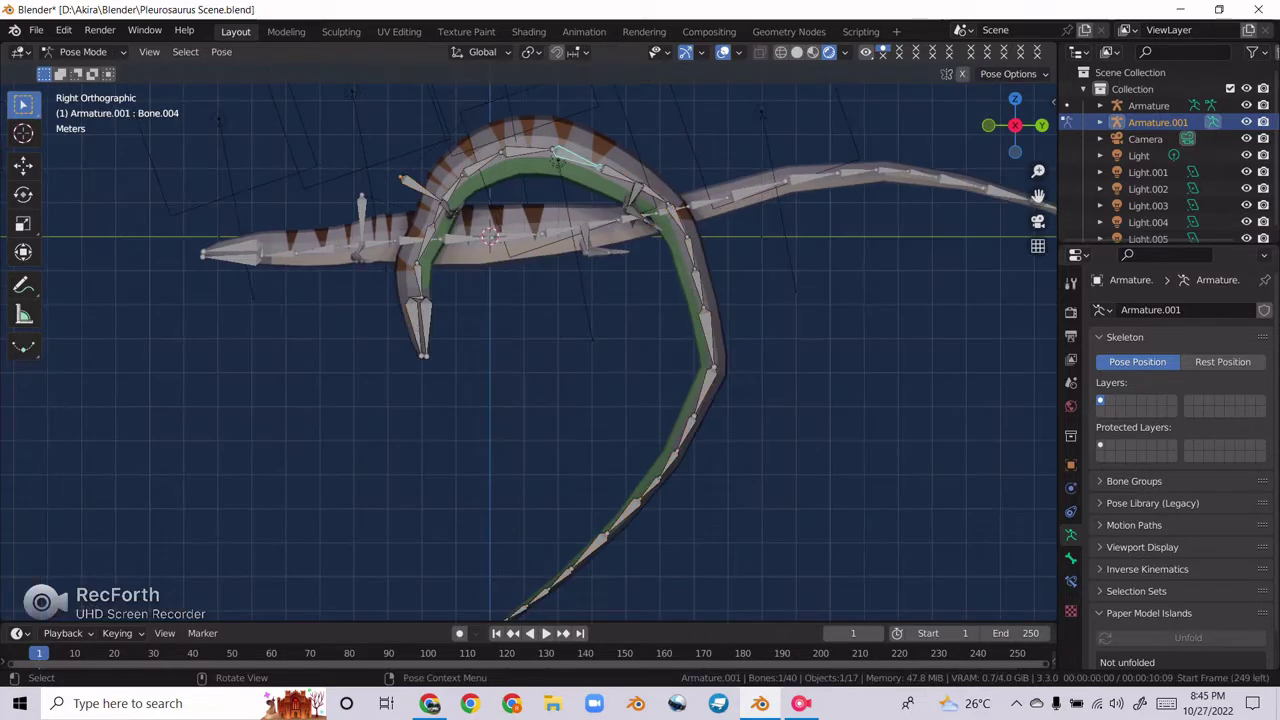
{"action": "key", "text": "r"}
{"action": "key", "text": "r"}
{"action": "key", "text": "Return"}
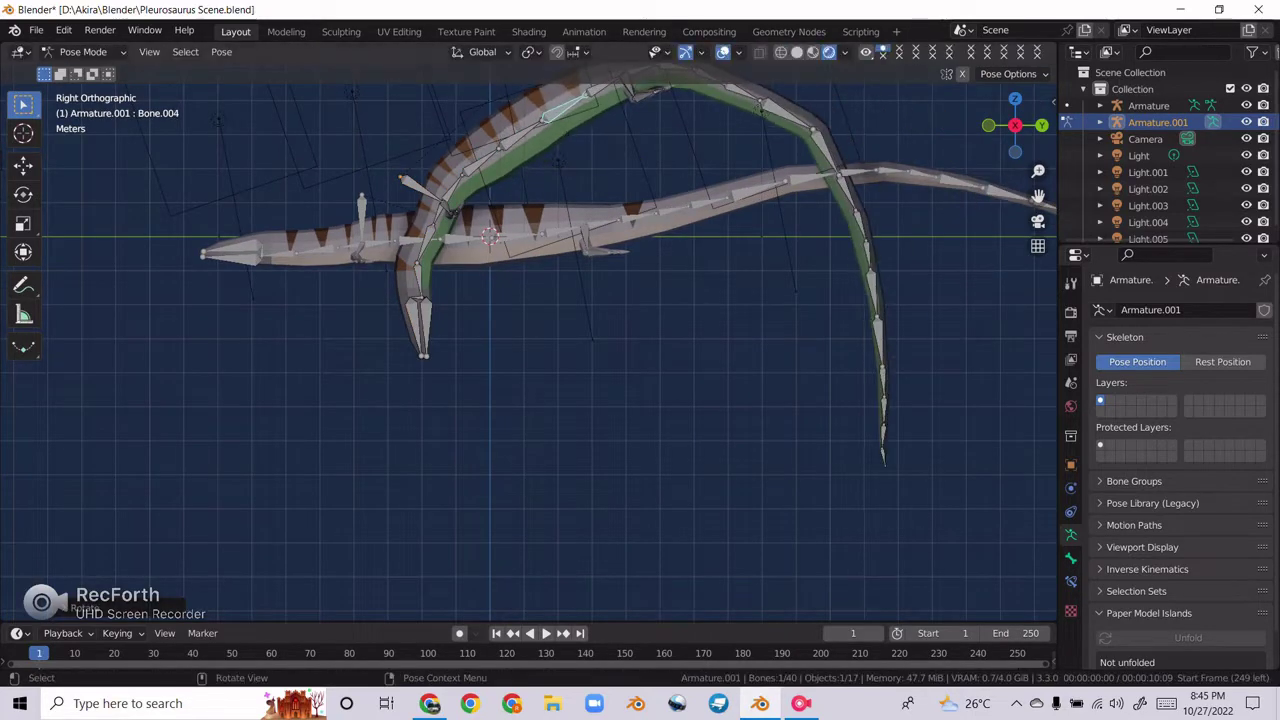
{"action": "scroll", "coordinate": [528, 350], "scroll_direction": "up", "scroll_amount": 2}
{"action": "key", "text": "r"}
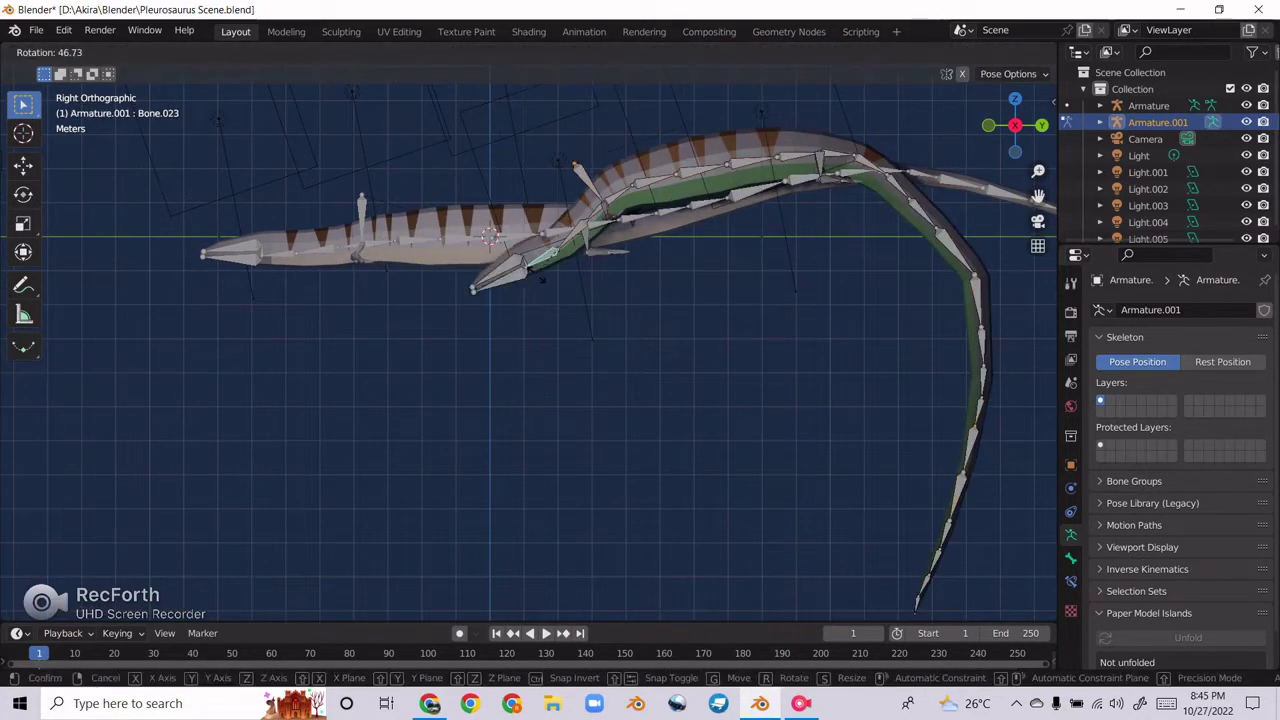
{"action": "key", "text": "Return"}
{"action": "scroll", "coordinate": [528, 350], "scroll_direction": "up", "scroll_amount": 1}
{"action": "left_click", "coordinate": [570, 183]}
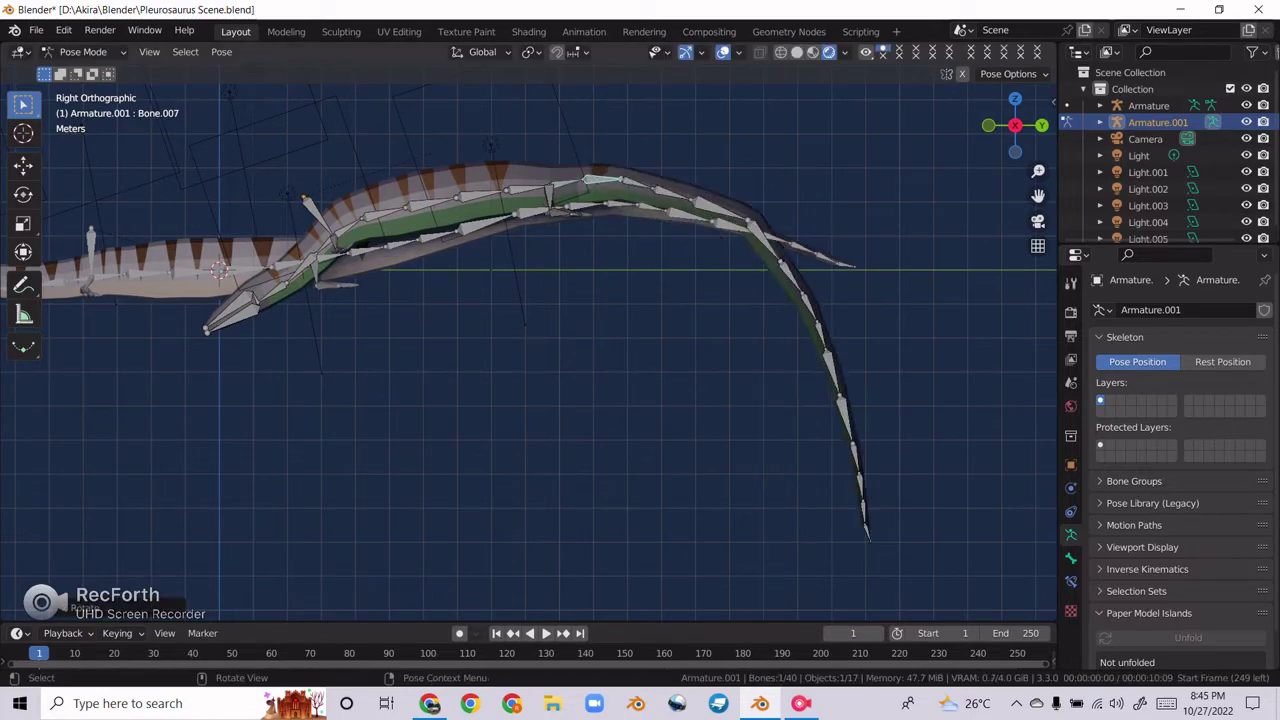
{"action": "key", "text": "r"}
{"action": "key", "text": "Return"}
{"action": "key", "text": "KP_0"}
Step: Rotate the female's lower jaw bone wide open and save Pleurosaurus Scene.blend
{"action": "key", "text": "ctrl+Tab"}
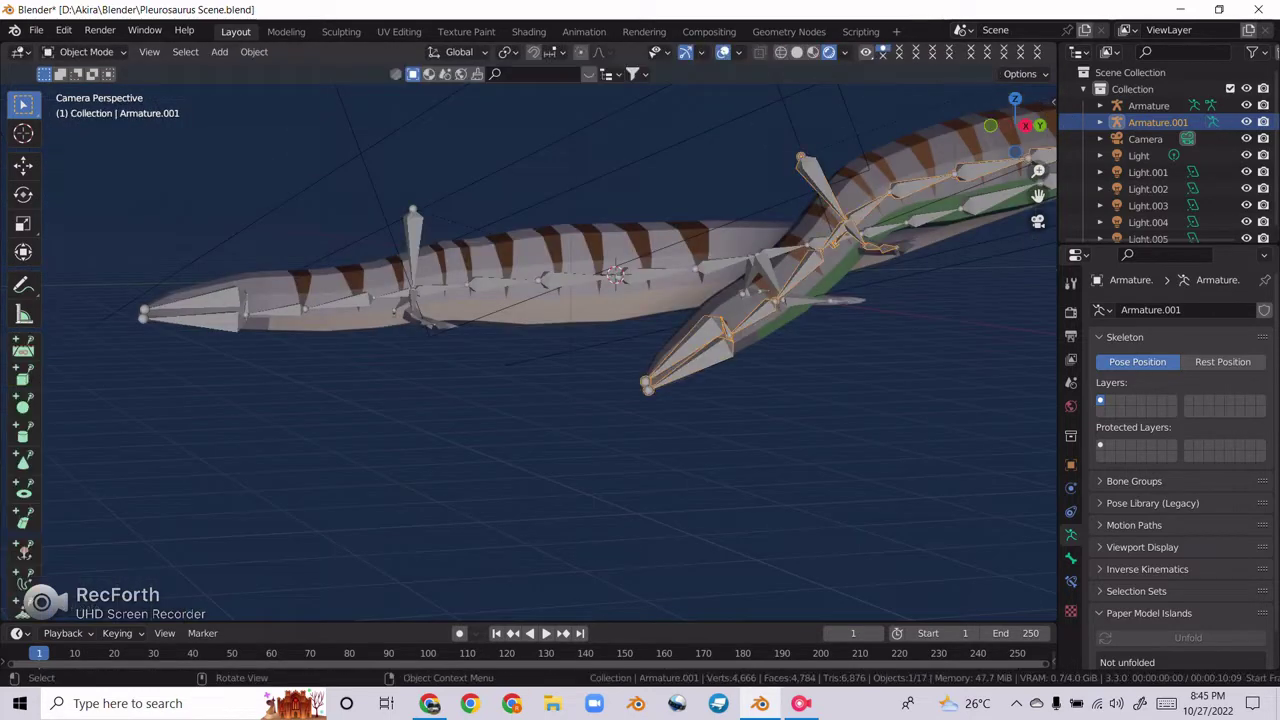
{"action": "scroll", "coordinate": [550, 330], "scroll_direction": "down", "scroll_amount": 3}
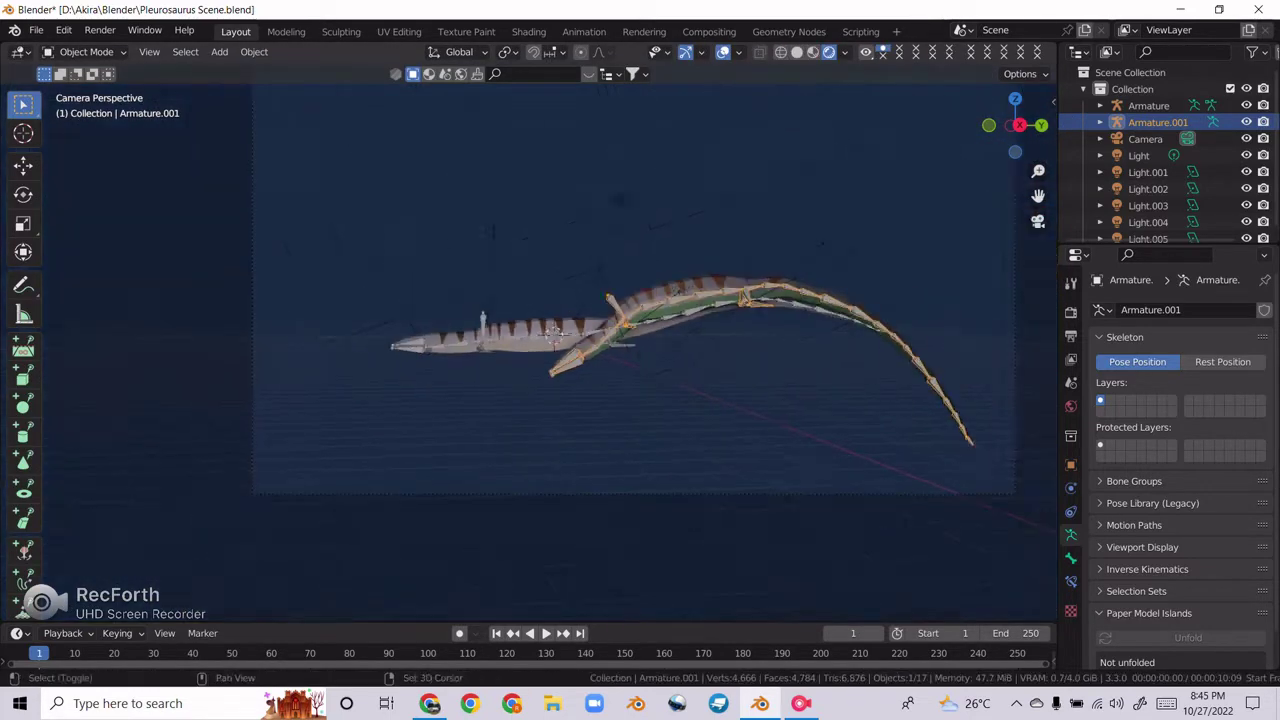
{"action": "scroll", "coordinate": [550, 330], "scroll_direction": "up", "scroll_amount": 4}
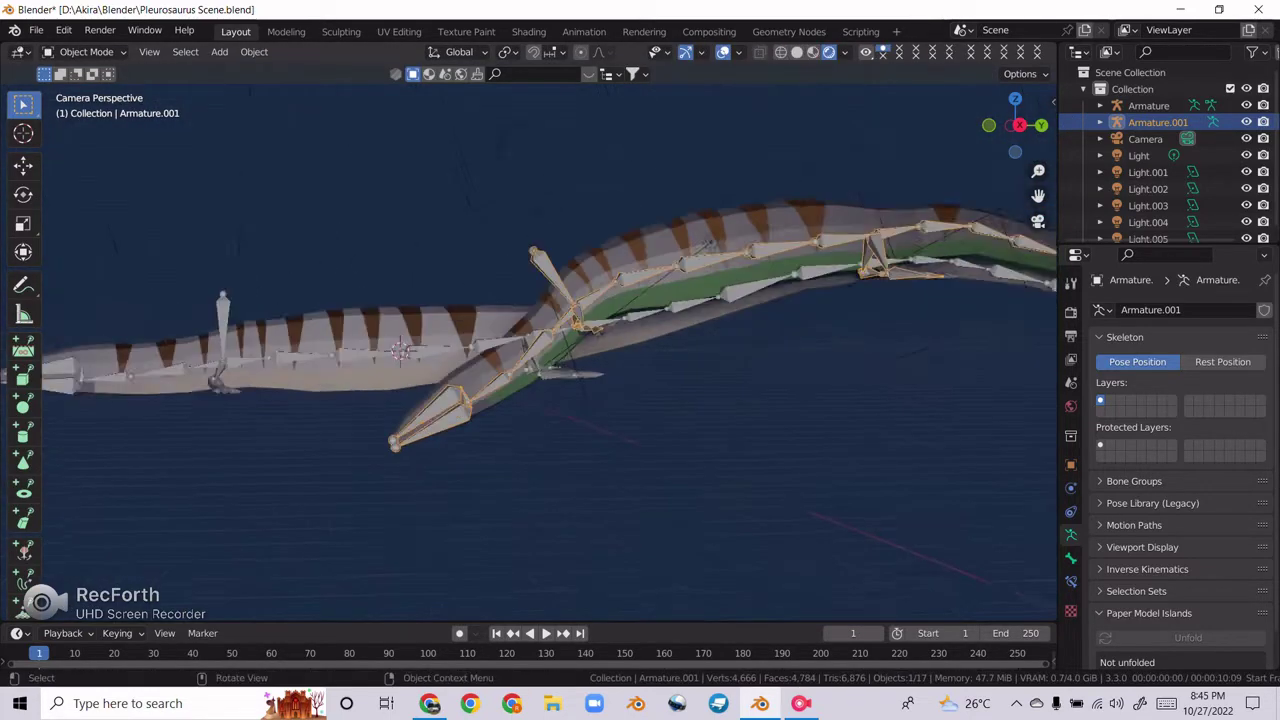
{"action": "scroll", "coordinate": [550, 330], "scroll_direction": "up", "scroll_amount": 2}
{"action": "key", "text": "ctrl+Tab"}
{"action": "left_click", "coordinate": [370, 420]}
{"action": "key", "text": "r"}
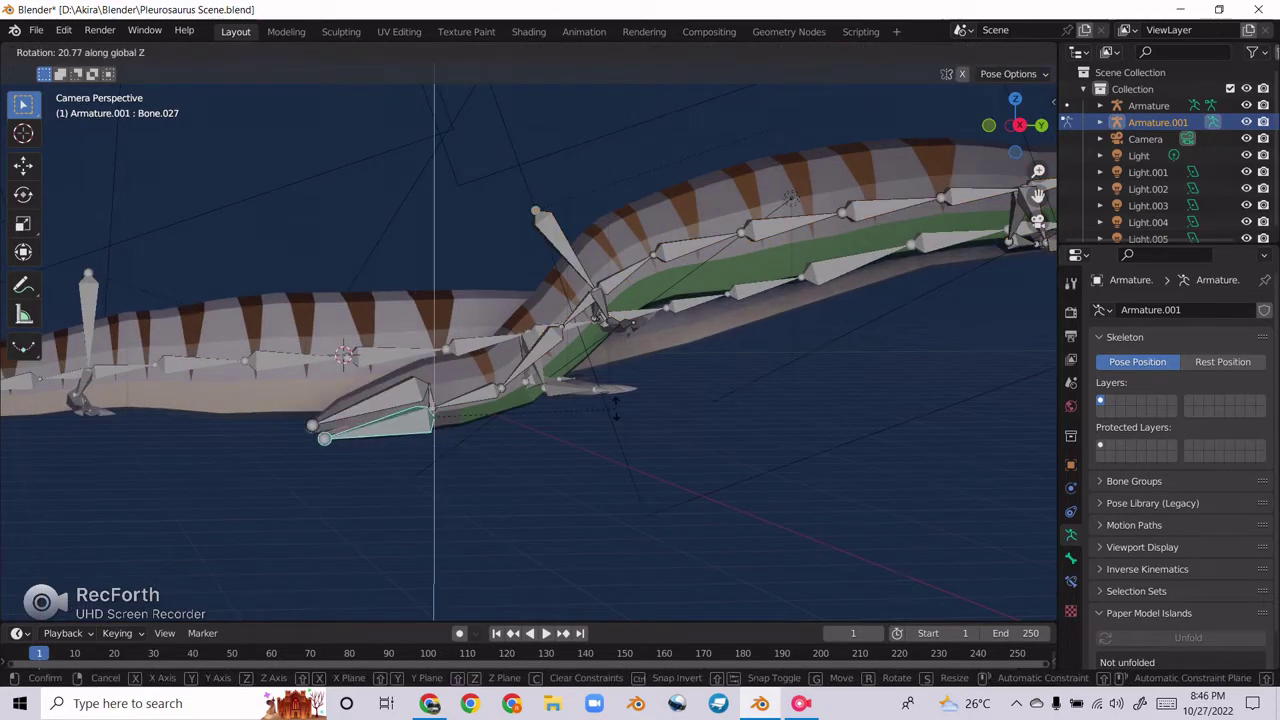
{"action": "key", "text": "Return"}
{"action": "scroll", "coordinate": [550, 330], "scroll_direction": "down", "scroll_amount": 2}
{"action": "key", "text": "ctrl+Tab"}
{"action": "key", "text": "ctrl+Tab"}
{"action": "key", "text": "ctrl+s"}
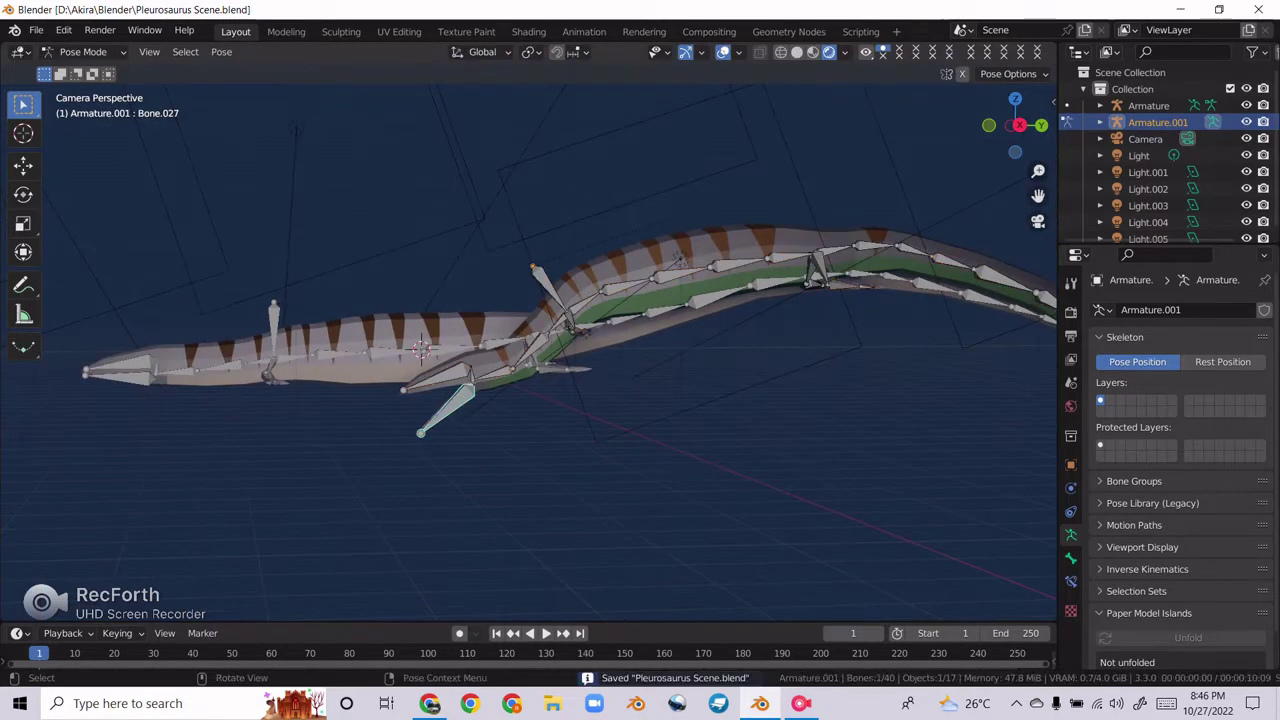
Step: Check the open mouth around both heads, then select the other lizard's armature for posing
{"action": "middle_click_drag", "start_coordinate": [550, 330], "coordinate": [580, 320]}
{"action": "scroll", "coordinate": [529, 350], "scroll_direction": "up", "scroll_amount": 3}
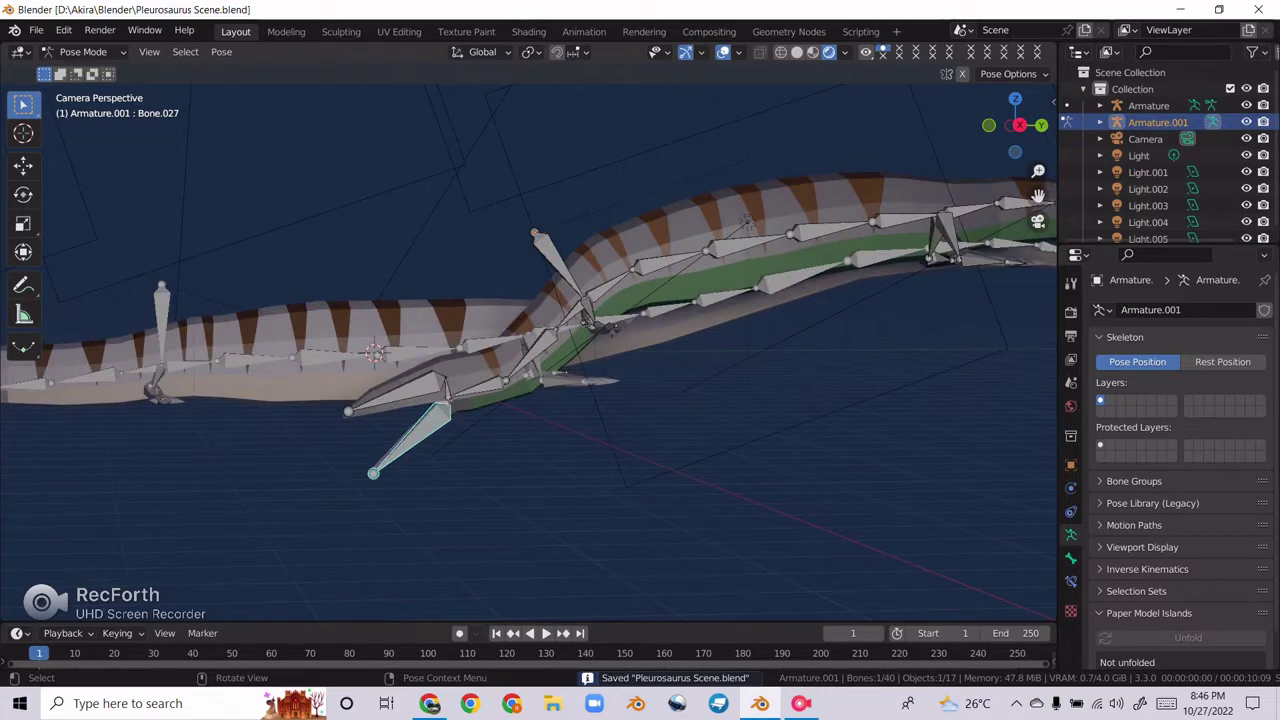
{"action": "scroll", "coordinate": [529, 350], "scroll_direction": "down", "scroll_amount": 2}
{"action": "middle_click_drag", "start_coordinate": [529, 350], "coordinate": [560, 340]}
{"action": "key", "text": "ctrl+Tab"}
{"action": "scroll", "coordinate": [529, 350], "scroll_direction": "up", "scroll_amount": 2}
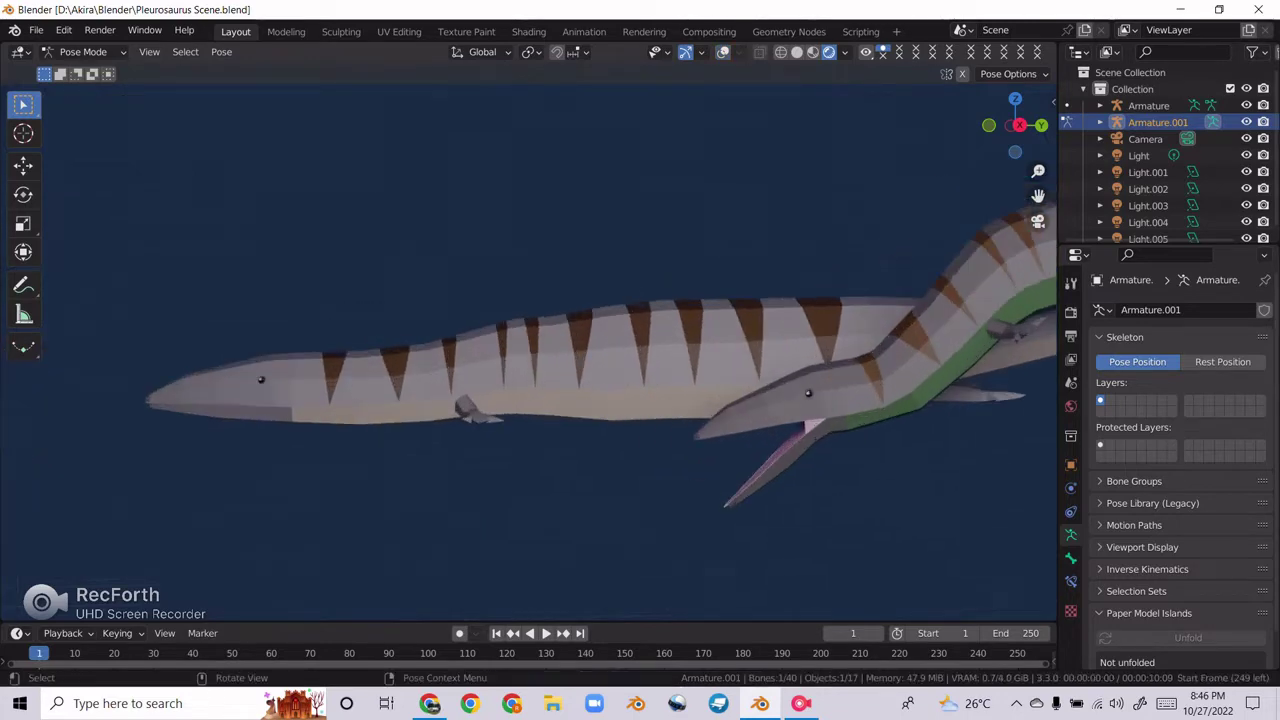
{"action": "left_click", "coordinate": [1066, 105]}
{"action": "key", "text": "ctrl+Tab"}
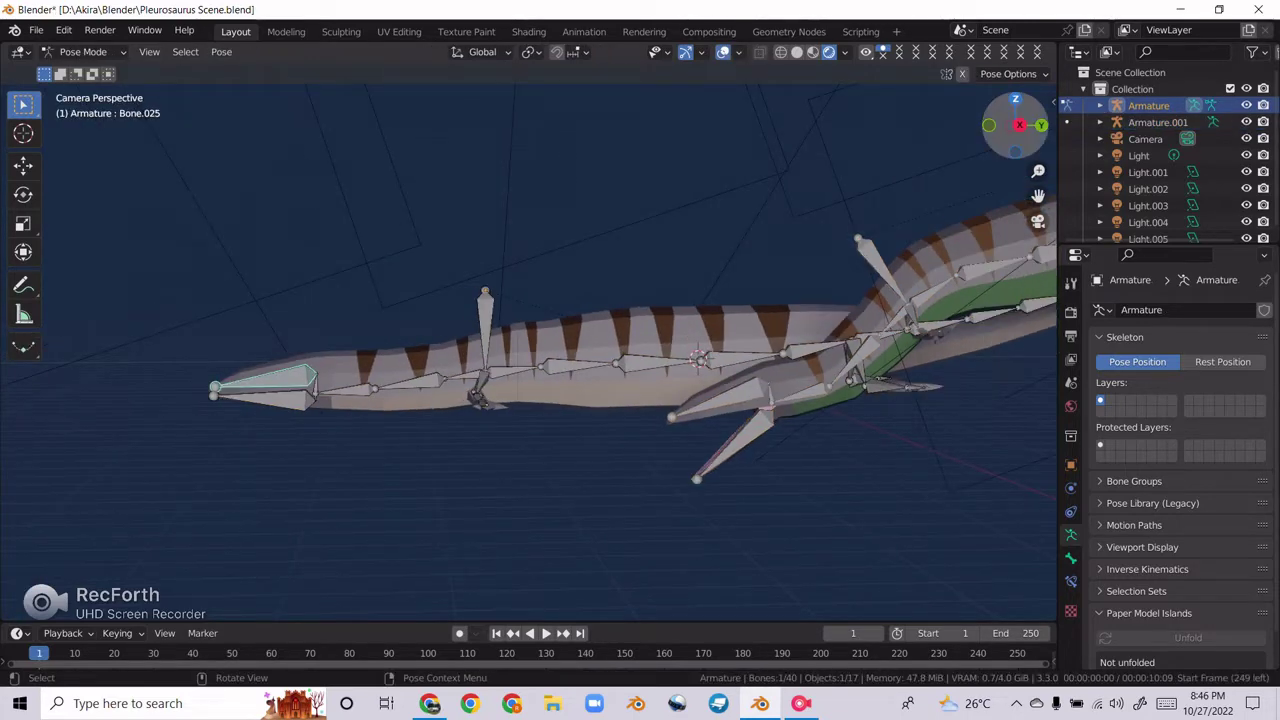
Step: In top view, rotate the male's neck bones and head end sideways into a curve
{"action": "key", "text": "KP_7"}
{"action": "left_click", "coordinate": [455, 215]}
{"action": "key", "text": "r"}
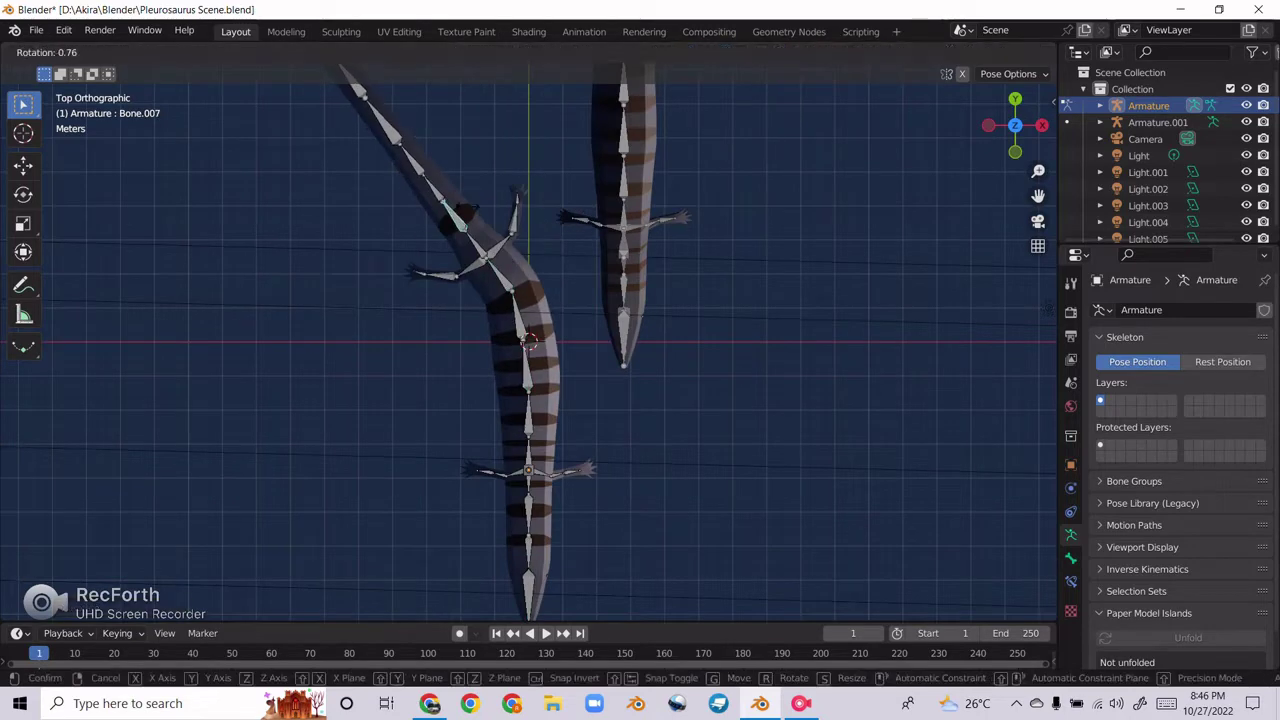
{"action": "left_click", "coordinate": [455, 215]}
{"action": "left_click", "coordinate": [445, 158]}
{"action": "middle_click_drag", "start_coordinate": [445, 158], "coordinate": [465, 246], "text": "shift"}
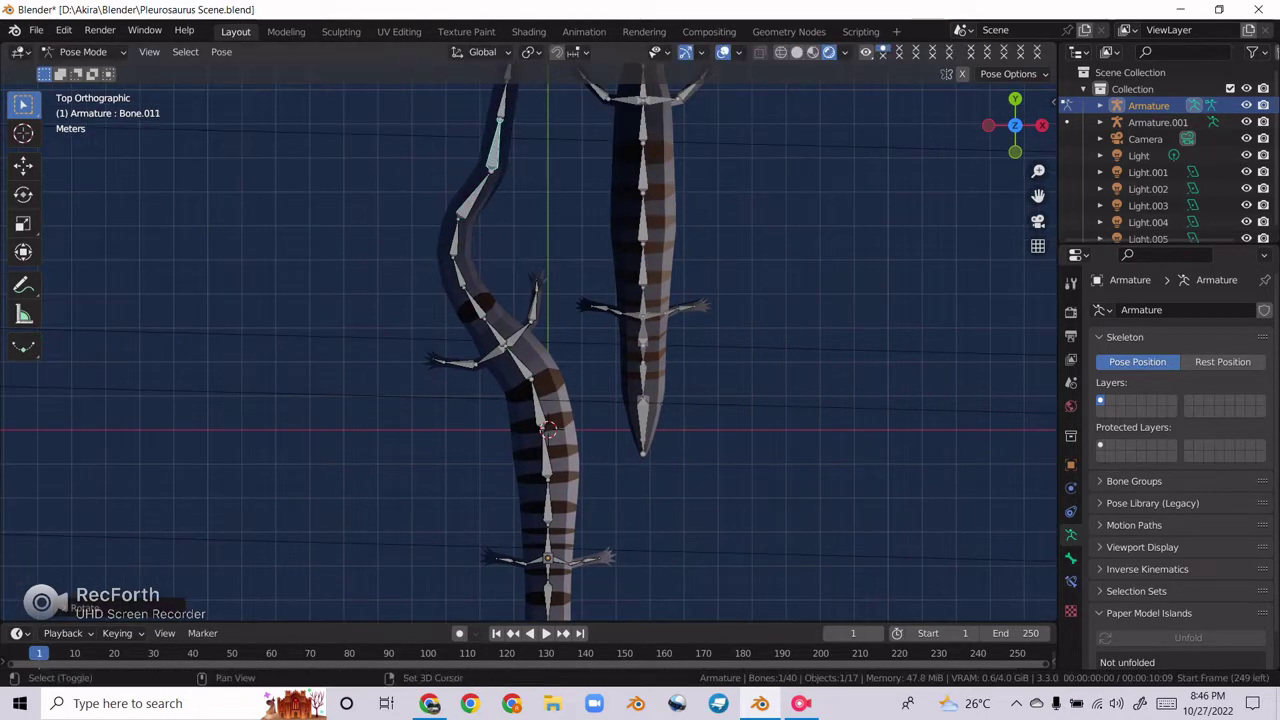
{"action": "left_click", "coordinate": [500, 110]}
{"action": "key", "text": "r"}
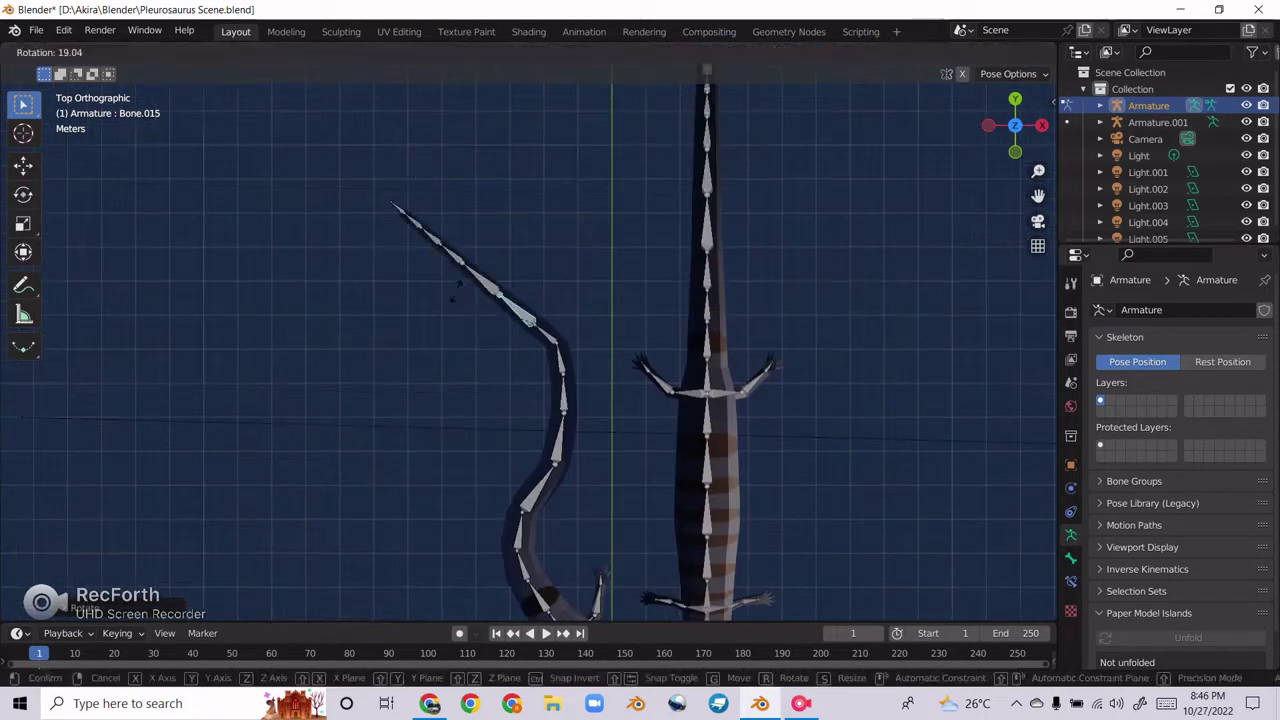
{"action": "left_click", "coordinate": [513, 287]}
{"action": "left_click", "coordinate": [478, 168]}
{"action": "key", "text": "r"}
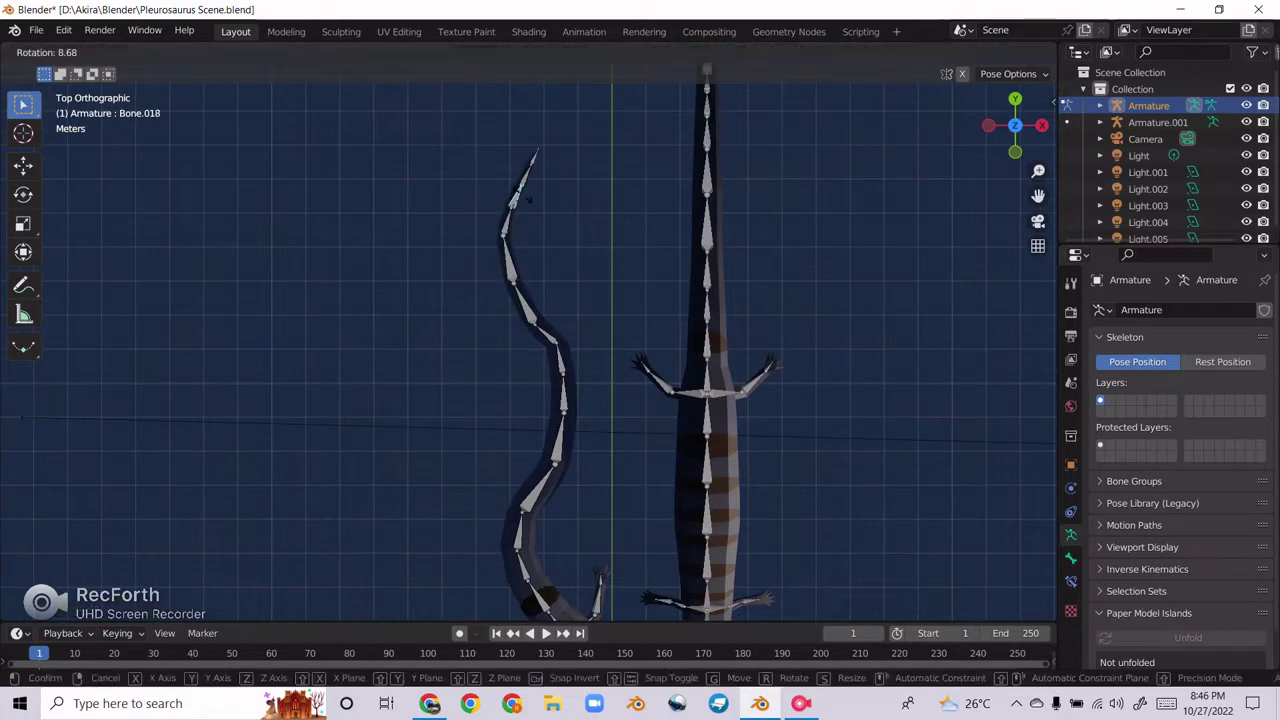
{"action": "left_click", "coordinate": [565, 186]}
Step: Curl the male's tail bones sideways to complete the S-curve, then view through the camera
{"action": "scroll", "coordinate": [571, 184], "scroll_direction": "down", "scroll_amount": 3}
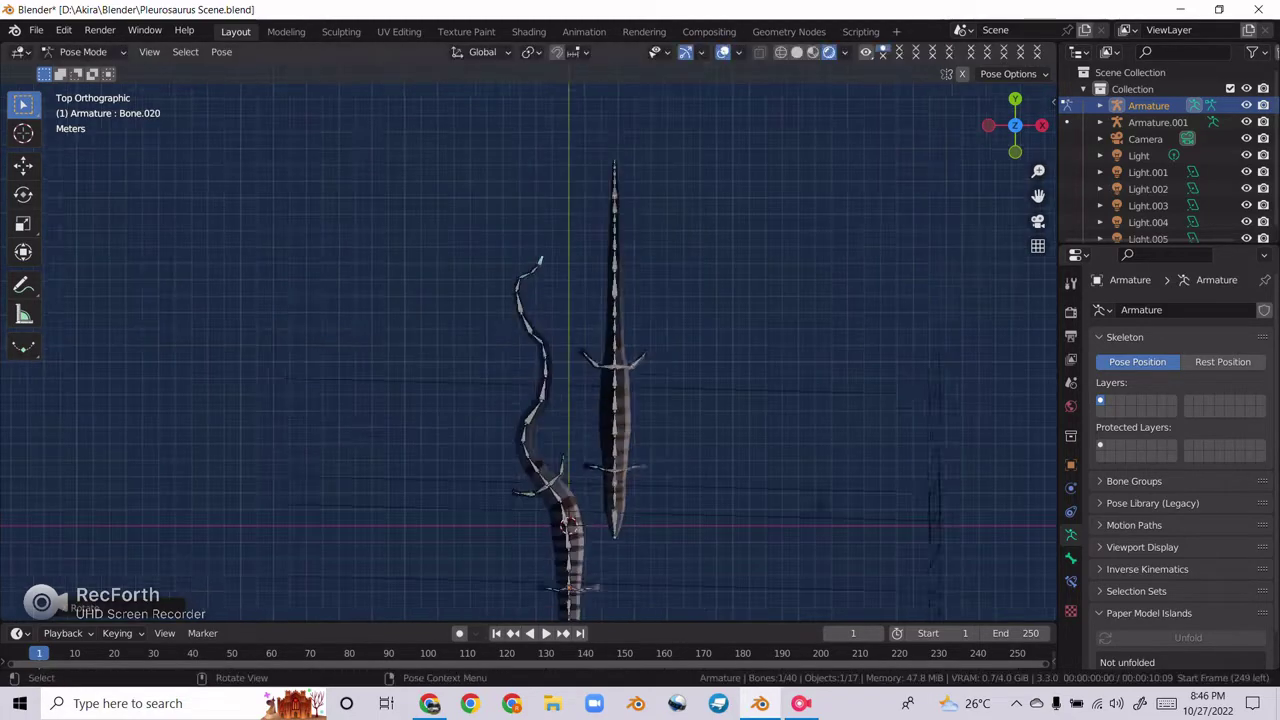
{"action": "middle_click_drag", "start_coordinate": [571, 184], "coordinate": [530, 400], "text": "shift"}
{"action": "scroll", "coordinate": [530, 300], "scroll_direction": "up", "scroll_amount": 3}
{"action": "left_click", "coordinate": [553, 497]}
{"action": "key", "text": "r"}
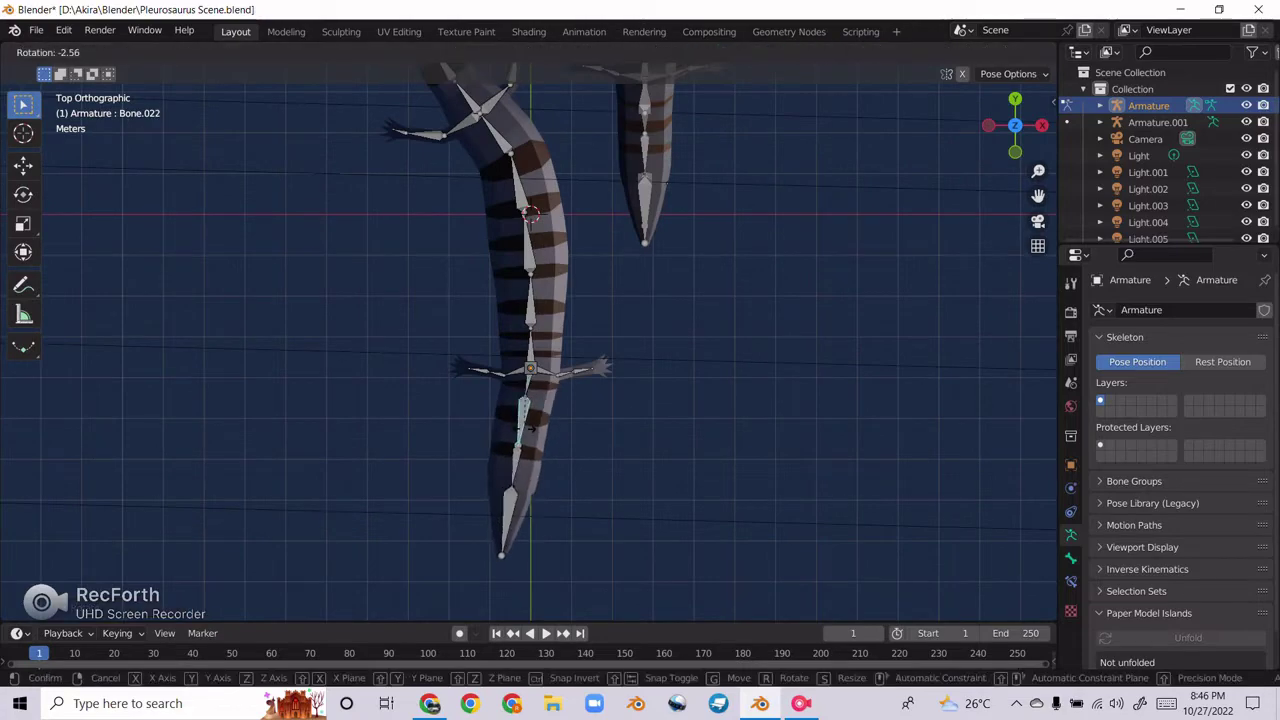
{"action": "left_click", "coordinate": [553, 495]}
{"action": "left_click", "coordinate": [530, 410]}
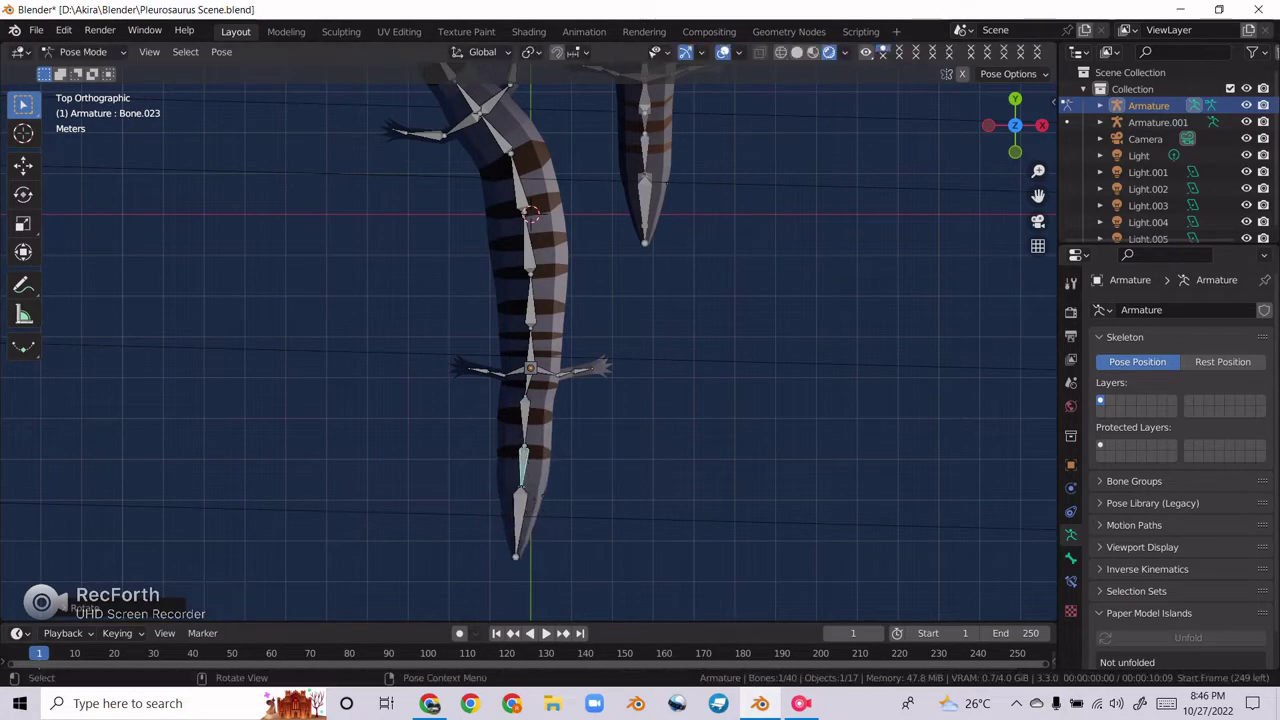
{"action": "key", "text": "r"}
{"action": "left_click", "coordinate": [560, 400]}
{"action": "middle_click_drag", "start_coordinate": [560, 400], "coordinate": [600, 360]}
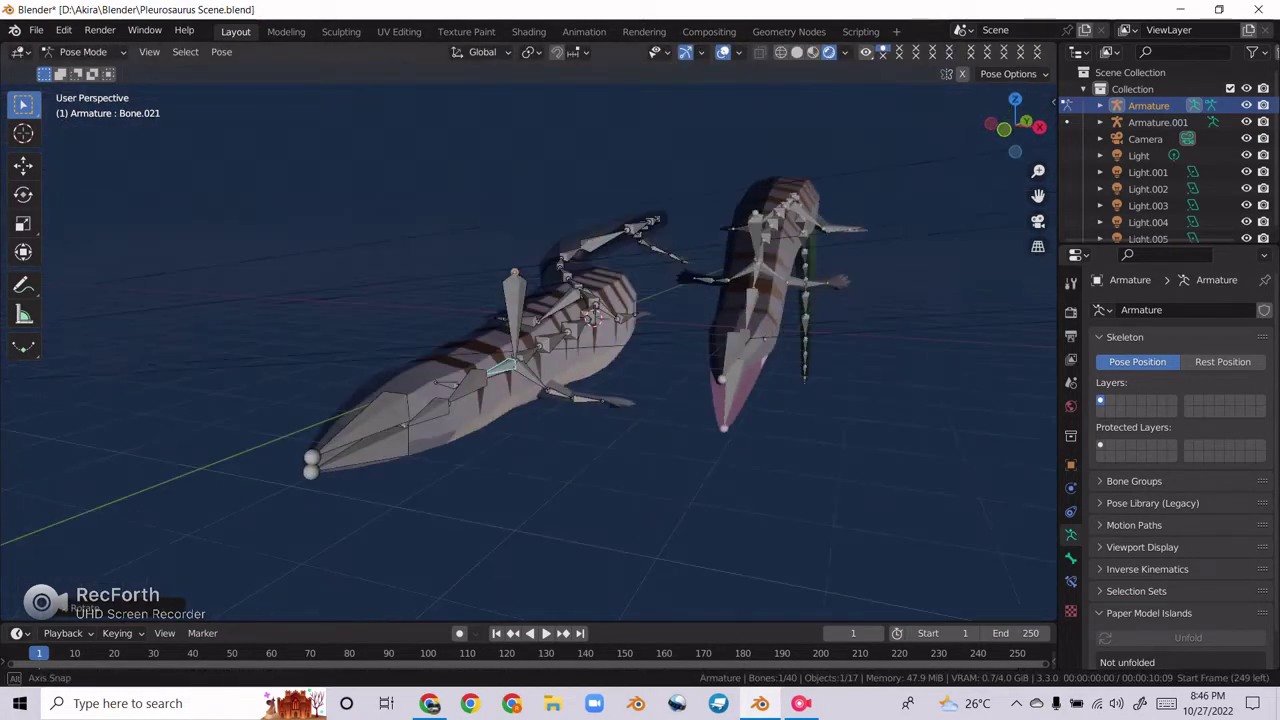
{"action": "key", "text": "ctrl+Tab"}
{"action": "key", "text": "KP_0"}
Step: Make a final rotation tweak to one lizard bone in Right Ortho view and save the scene
{"action": "key", "text": "KP_3"}
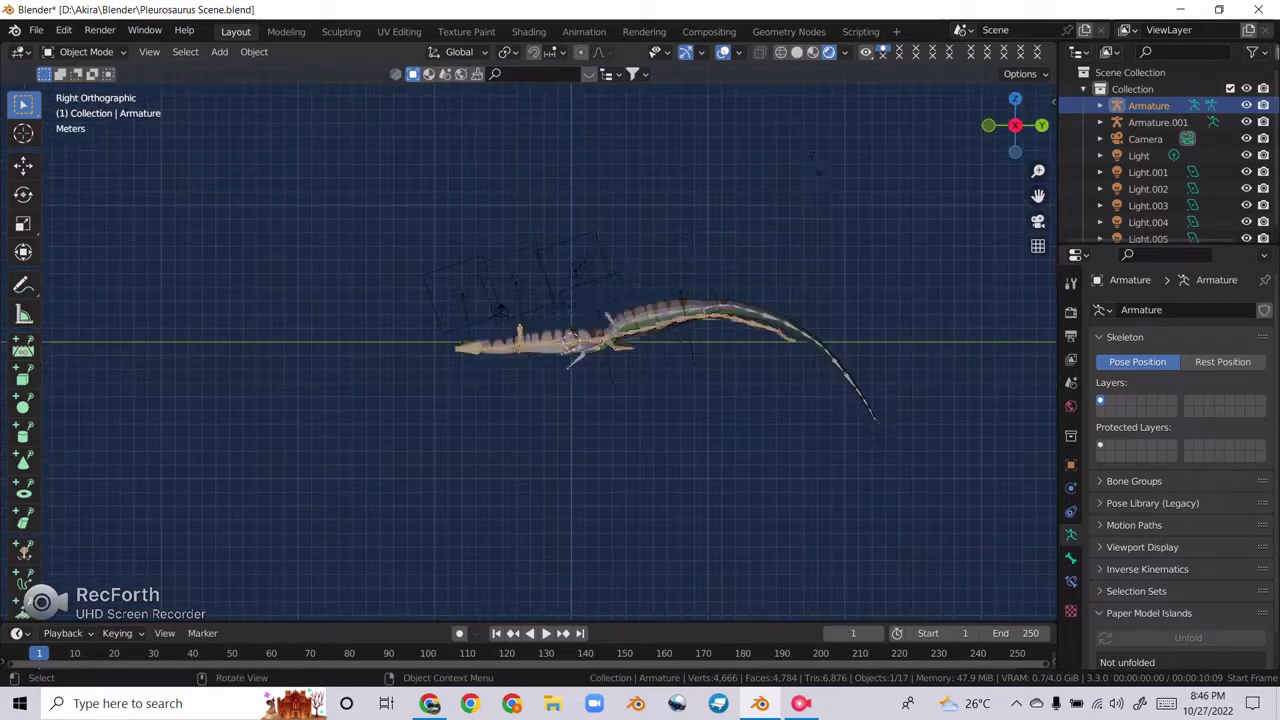
{"action": "key", "text": "ctrl+Tab"}
{"action": "scroll", "coordinate": [560, 350], "scroll_direction": "up", "scroll_amount": 3}
{"action": "left_click", "coordinate": [470, 398]}
{"action": "key", "text": "r"}
{"action": "key", "text": "r"}
{"action": "key", "text": "Return"}
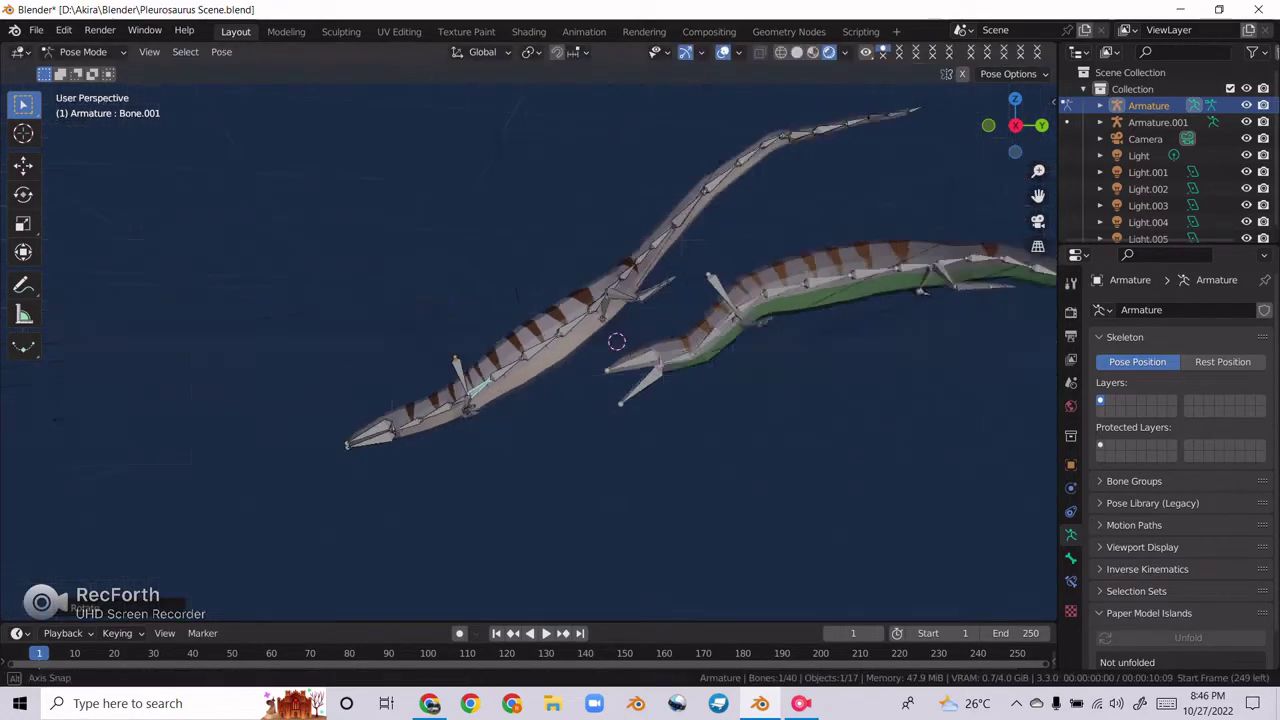
{"action": "middle_click_drag", "start_coordinate": [614, 343], "coordinate": [698, 358]}
{"action": "key", "text": "ctrl+Tab"}
{"action": "key", "text": "KP_0"}
{"action": "key", "text": "ctrl+s"}
Step: Browse homemade sturgeon.blend through File > Append, then cancel without appending anything
{"action": "left_click", "coordinate": [36, 30]}
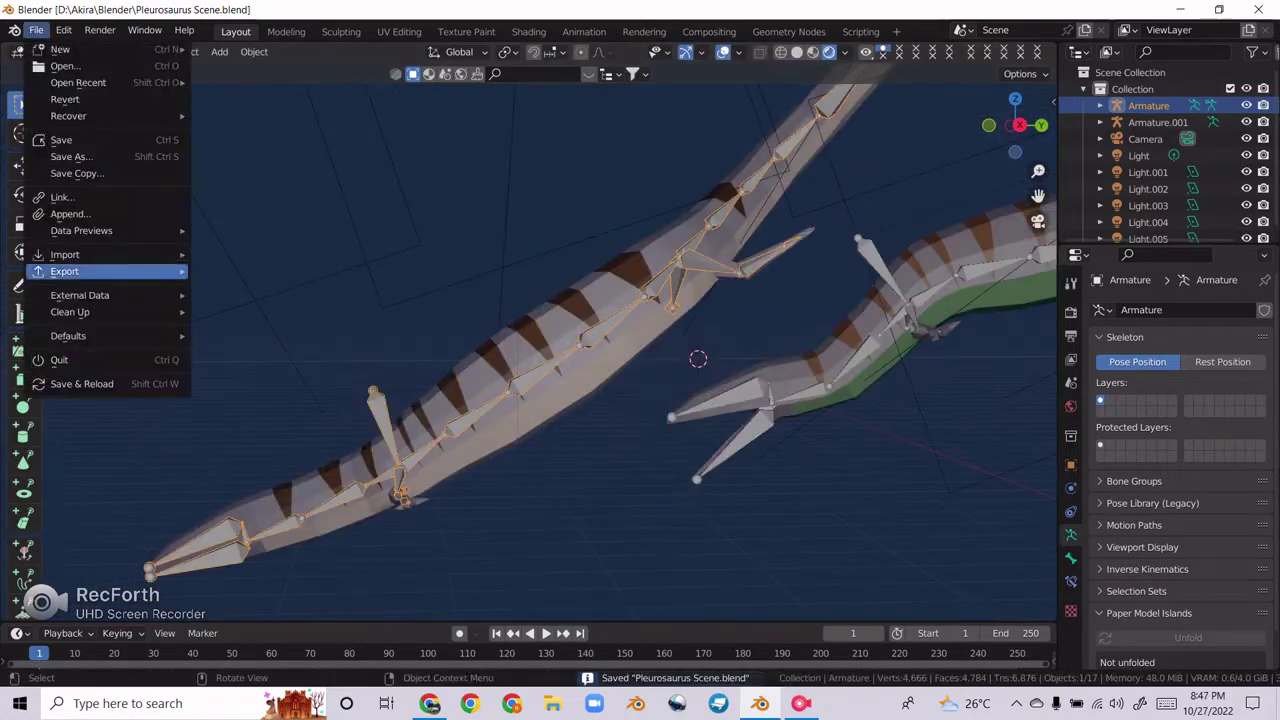
{"action": "left_click", "coordinate": [69, 214]}
{"action": "key", "text": "ctrl+f"}
{"action": "type", "text": "sturg"}
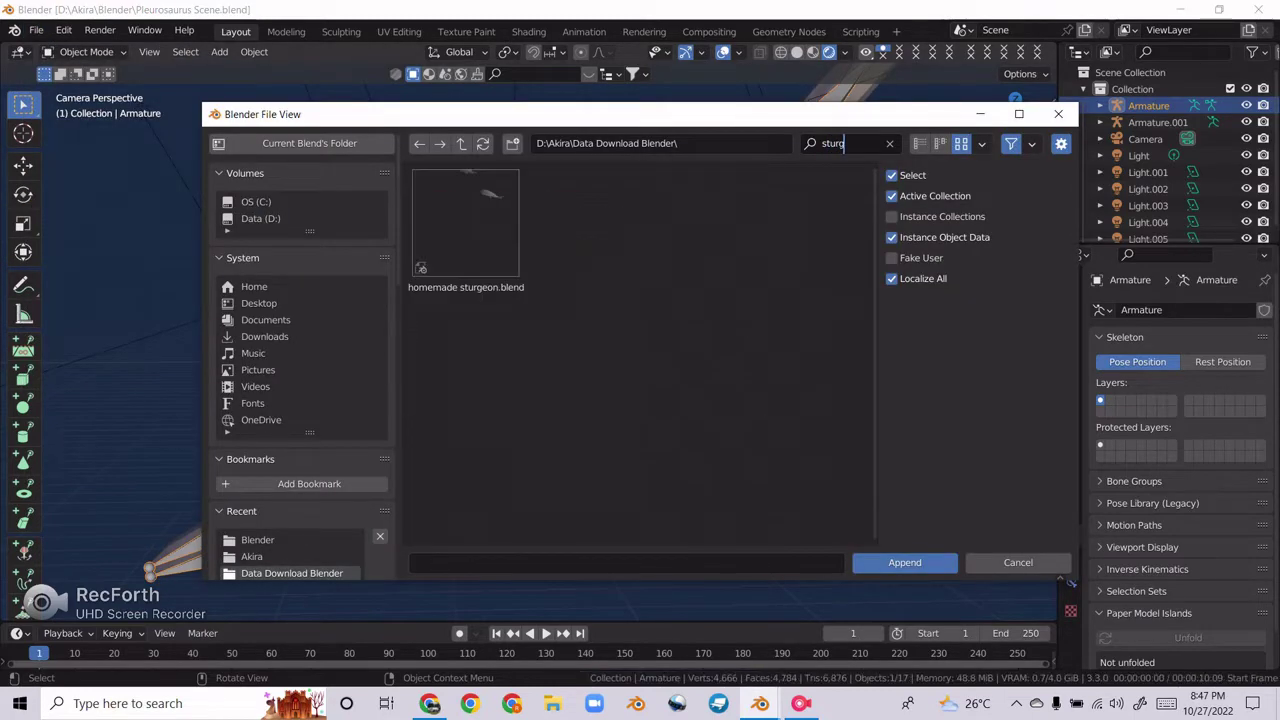
{"action": "double_click", "coordinate": [465, 225]}
{"action": "scroll", "coordinate": [716, 300], "scroll_direction": "down", "scroll_amount": 5}
{"action": "scroll", "coordinate": [590, 340], "scroll_direction": "up", "scroll_amount": 5}
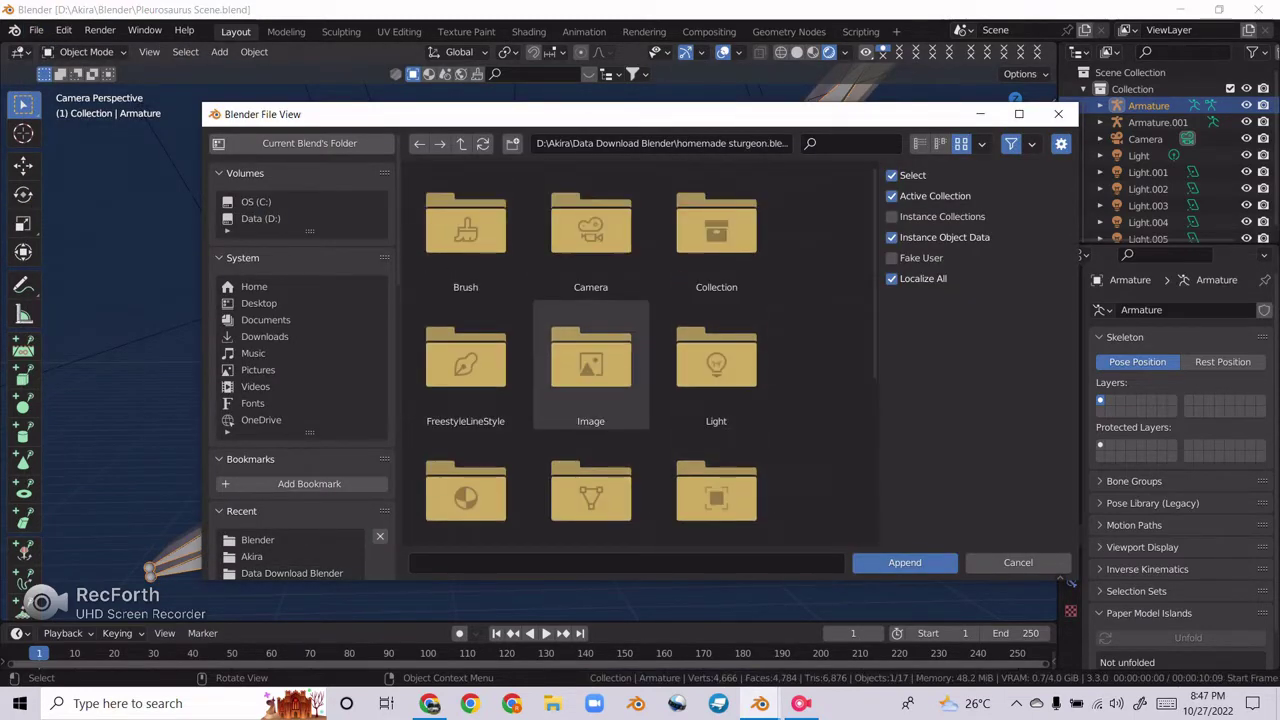
{"action": "scroll", "coordinate": [716, 340], "scroll_direction": "down", "scroll_amount": 5}
{"action": "scroll", "coordinate": [590, 400], "scroll_direction": "up", "scroll_amount": 5}
{"action": "scroll", "coordinate": [590, 420], "scroll_direction": "down", "scroll_amount": 3}
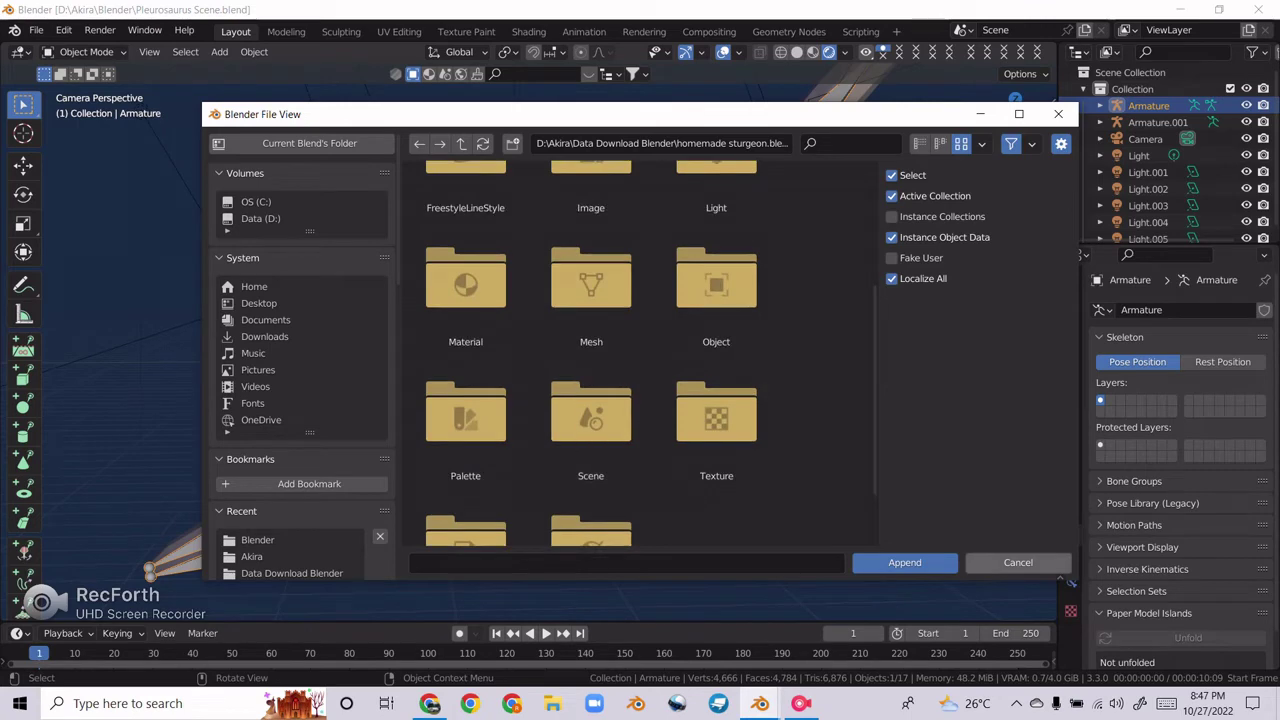
{"action": "left_click", "coordinate": [1018, 562]}
Step: Save the Pleurosaurus scene again and bring up the Add menu in Right Ortho view
{"action": "key", "text": "ctrl+s"}
{"action": "key", "text": "KP_3"}
{"action": "key", "text": "shift+a"}
{"action": "key", "text": "Escape"}
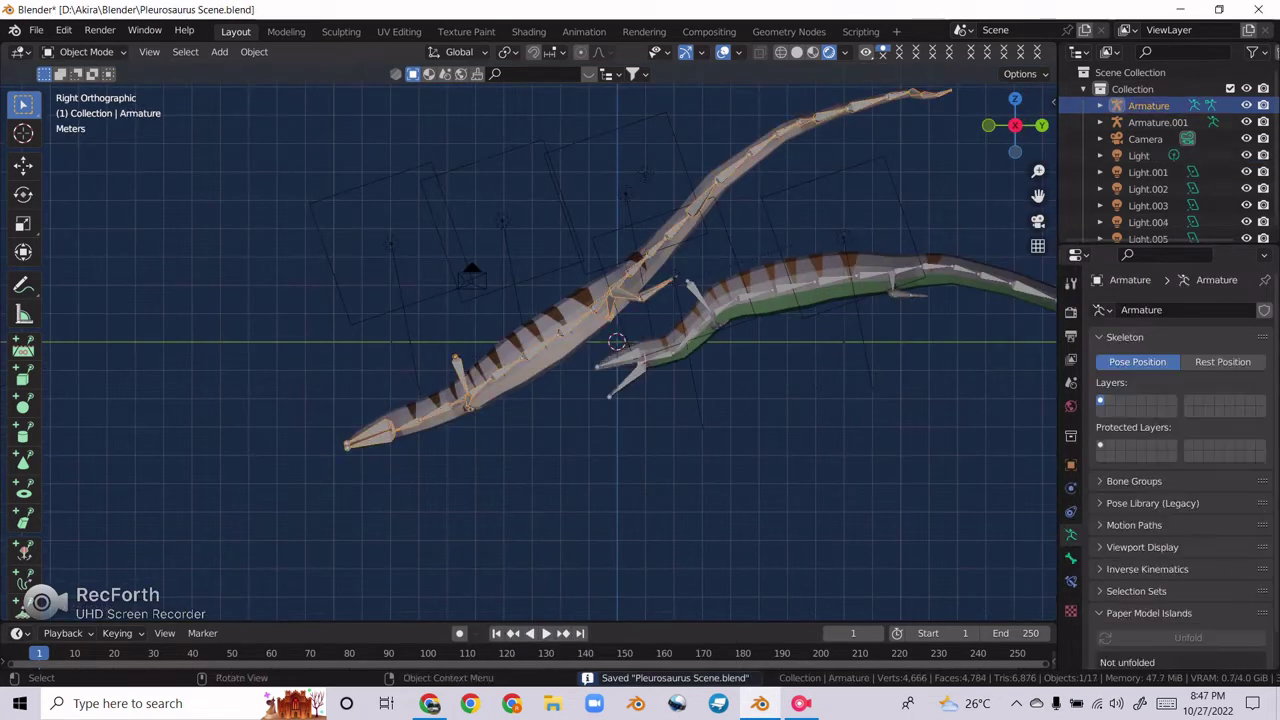
{"action": "key", "text": "shift+a"}
Step: Add a plane, rotate it 90° on Y to stand upright, and enter Edit Mode
{"action": "left_click", "coordinate": [740, 347]}
{"action": "key", "text": "r"}
{"action": "key", "text": "y"}
{"action": "key", "text": "9"}
{"action": "key", "text": "0"}
{"action": "key", "text": "Return"}
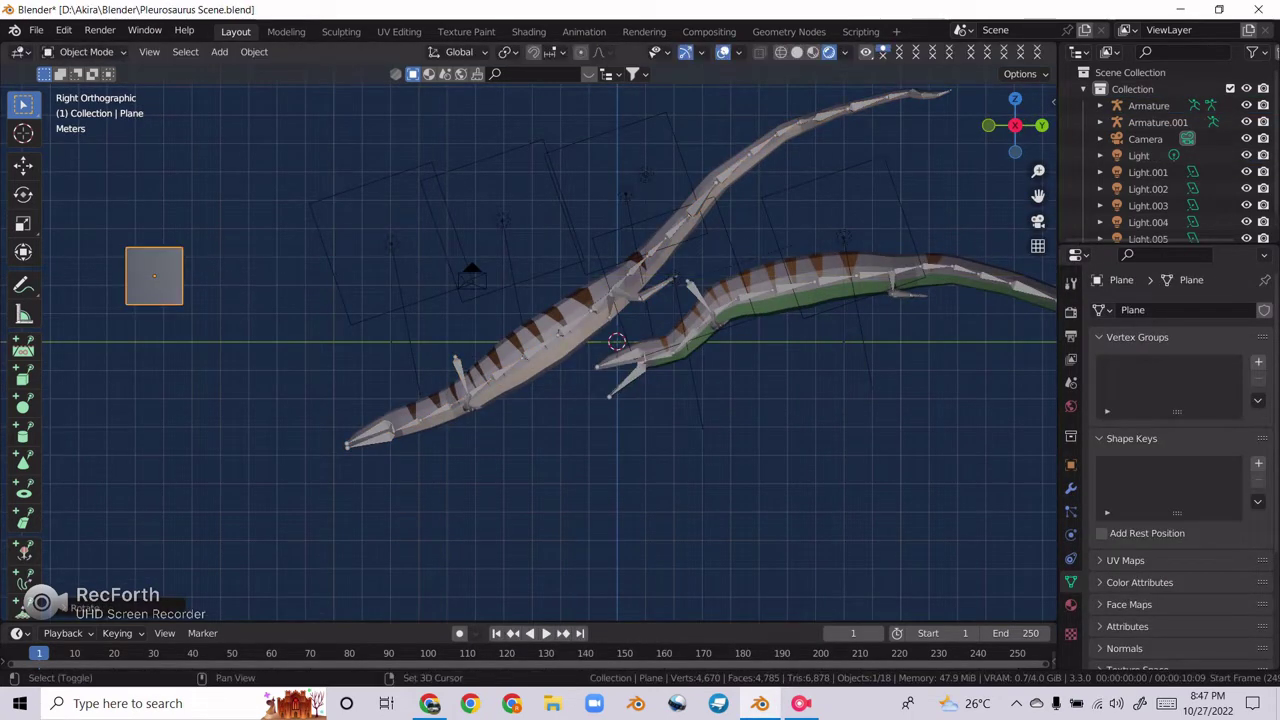
{"action": "key", "text": "KP_Decimal"}
{"action": "key", "text": "Tab"}
{"action": "scroll", "coordinate": [566, 391], "scroll_direction": "down", "scroll_amount": 2}
Step: Extrude and taper one edge into a pointed head and the opposite edge into a fanned tail
{"action": "key", "text": "e"}
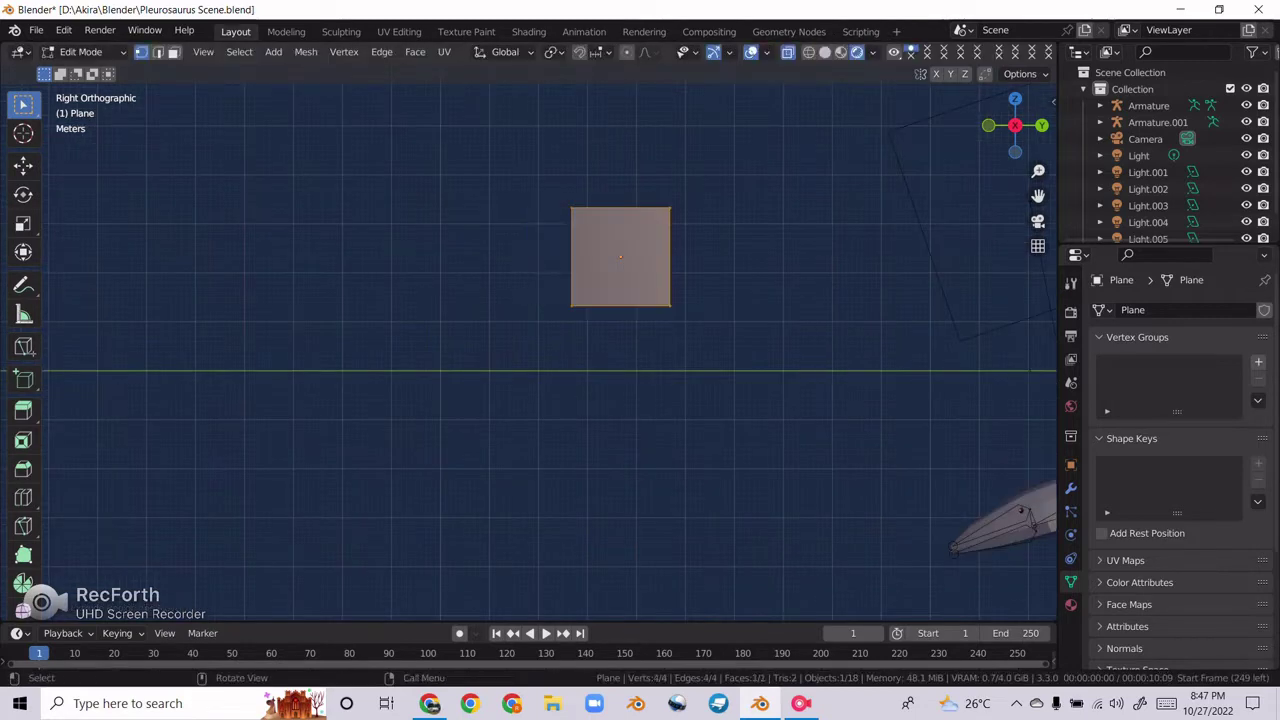
{"action": "left_click", "coordinate": [514, 300]}
{"action": "key", "text": "s"}
{"action": "left_click", "coordinate": [514, 300]}
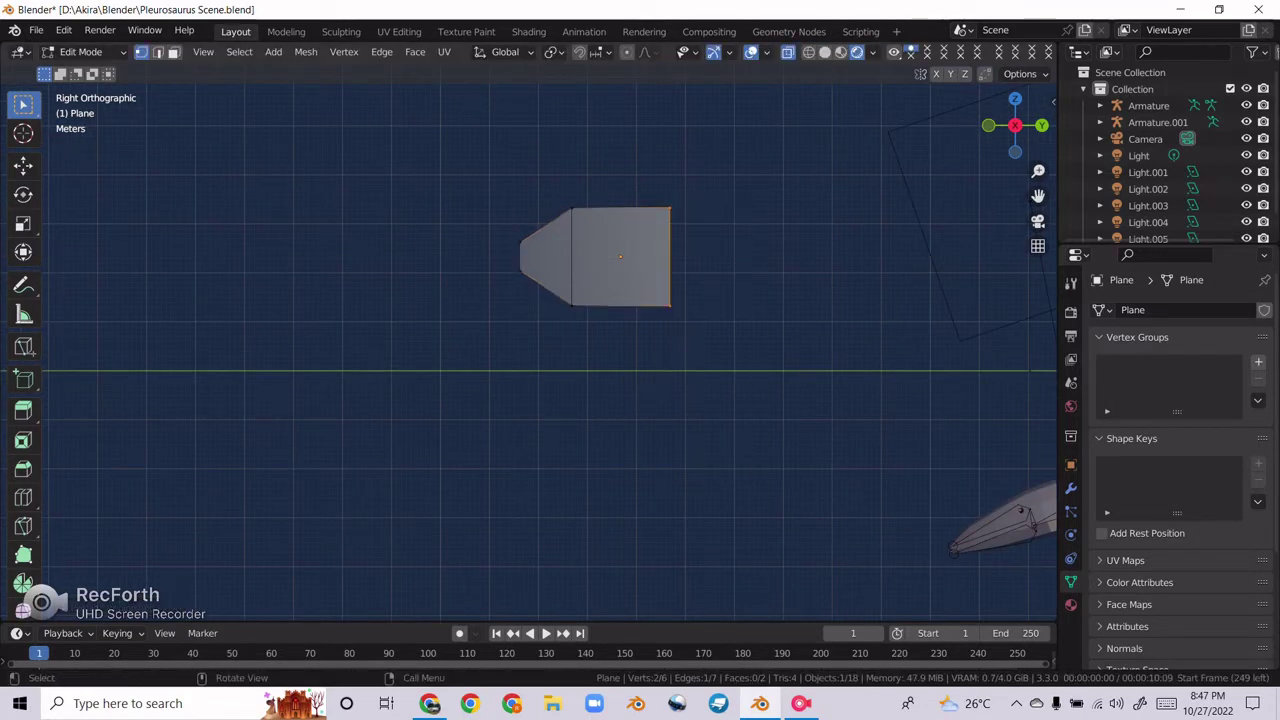
{"action": "left_click", "coordinate": [669, 257], "text": "alt"}
{"action": "key", "text": "e"}
{"action": "key", "text": "s"}
{"action": "left_click", "coordinate": [836, 440]}
{"action": "mouse_move", "coordinate": [836, 440]}
{"action": "middle_mouse_down"}
{"action": "mouse_move", "coordinate": [760, 300]}
{"action": "mouse_move", "coordinate": [728, 172]}
{"action": "mouse_move", "coordinate": [1047, 360]}
{"action": "middle_mouse_up"}
{"action": "key", "text": "Tab"}
Step: Give the fish a new white material, Material.013, and duplicate it
{"action": "left_click", "coordinate": [1070, 604]}
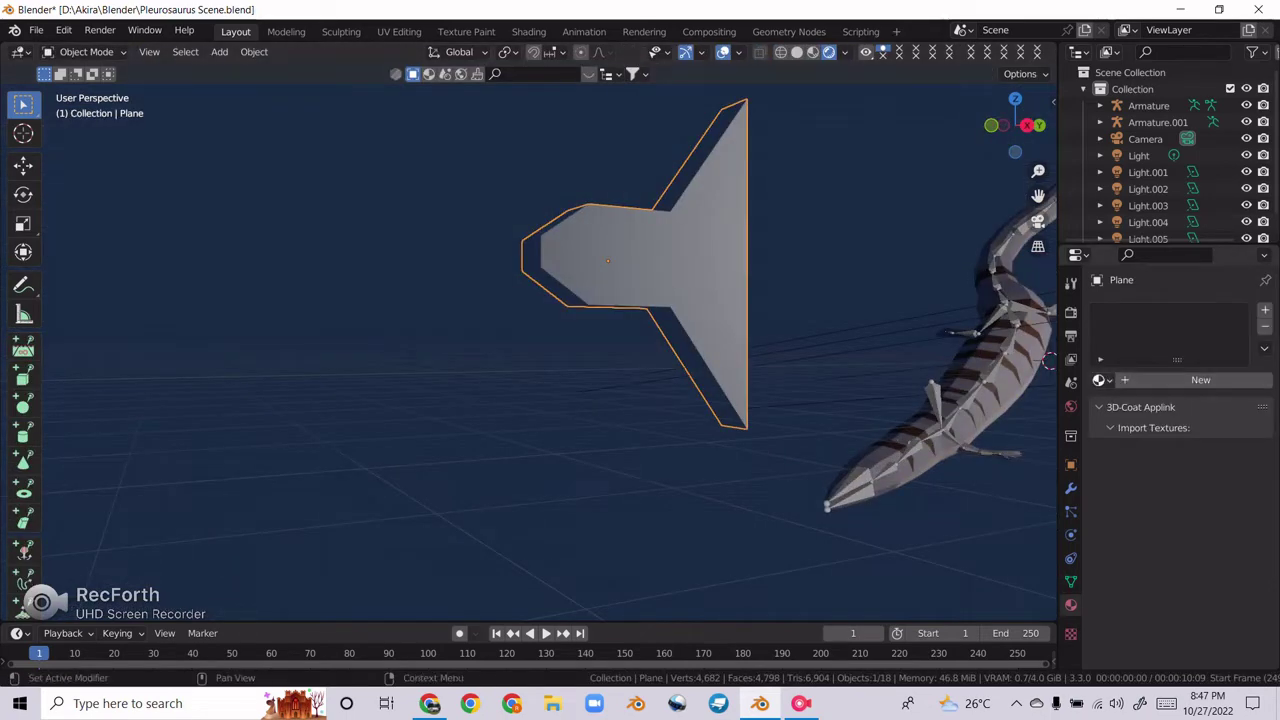
{"action": "left_click", "coordinate": [1200, 379]}
{"action": "left_click", "coordinate": [1212, 553]}
{"action": "mouse_move", "coordinate": [1212, 553]}
{"action": "middle_mouse_down"}
{"action": "mouse_move", "coordinate": [928, 351]}
{"action": "mouse_move", "coordinate": [793, 351]}
{"action": "middle_mouse_up"}
{"action": "left_click", "coordinate": [1212, 553]}
{"action": "key", "text": "KP_0"}
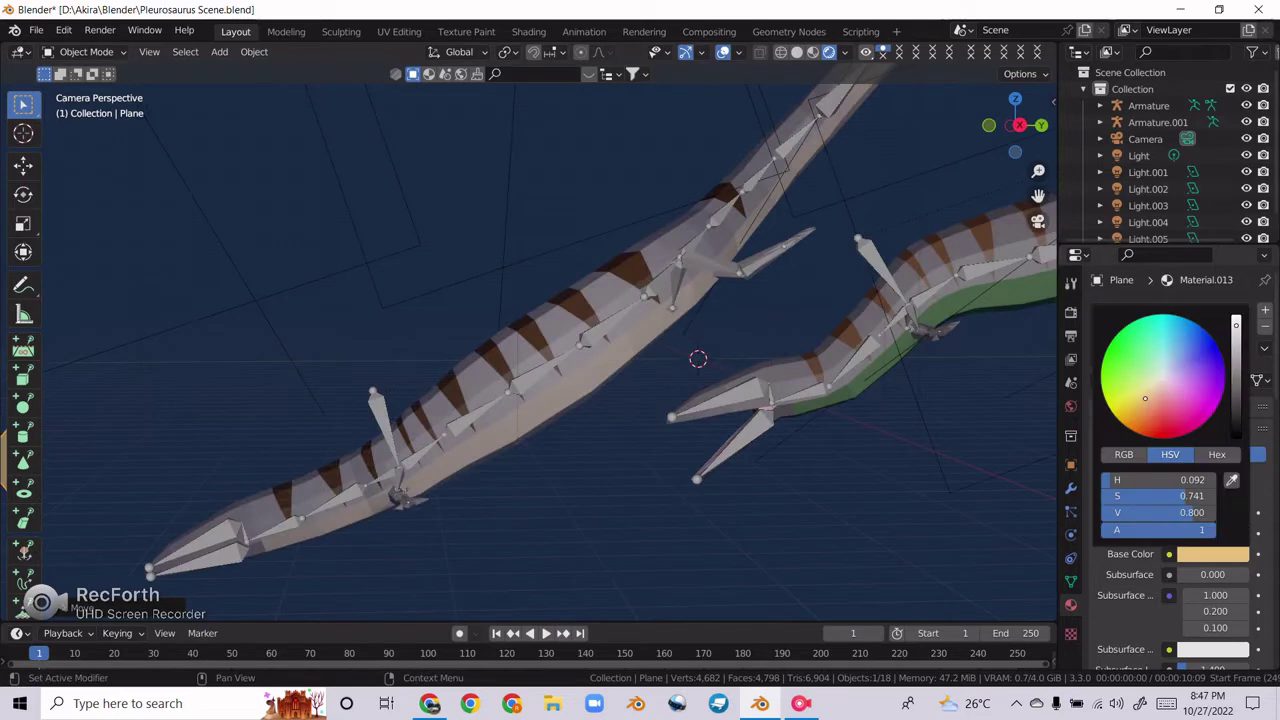
{"action": "scroll", "coordinate": [600, 330], "scroll_direction": "down", "scroll_amount": 3}
{"action": "key", "text": "shift+d"}
Step: Duplicate the fish into a small school on the left, raise it along Z, and save
{"action": "key", "text": "shift+d"}
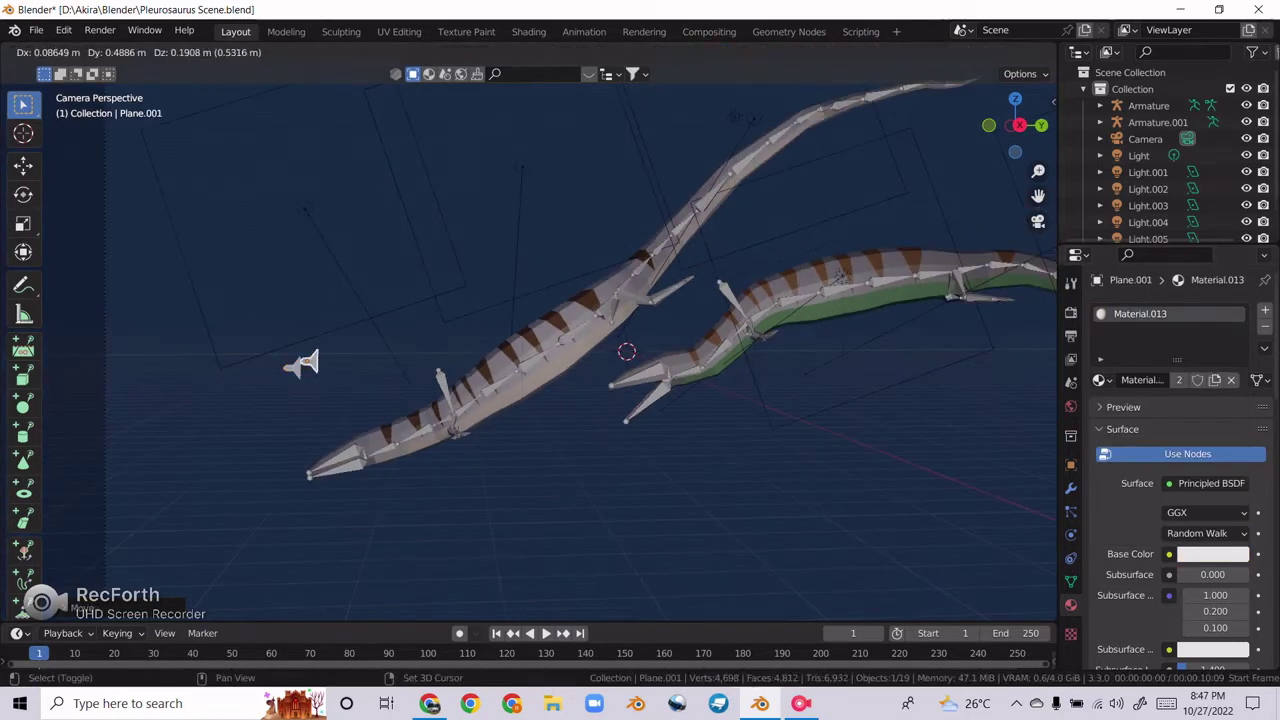
{"action": "key", "text": "shift+d"}
{"action": "key", "text": "shift+d"}
{"action": "left_click", "coordinate": [265, 383]}
{"action": "key", "text": "shift+d"}
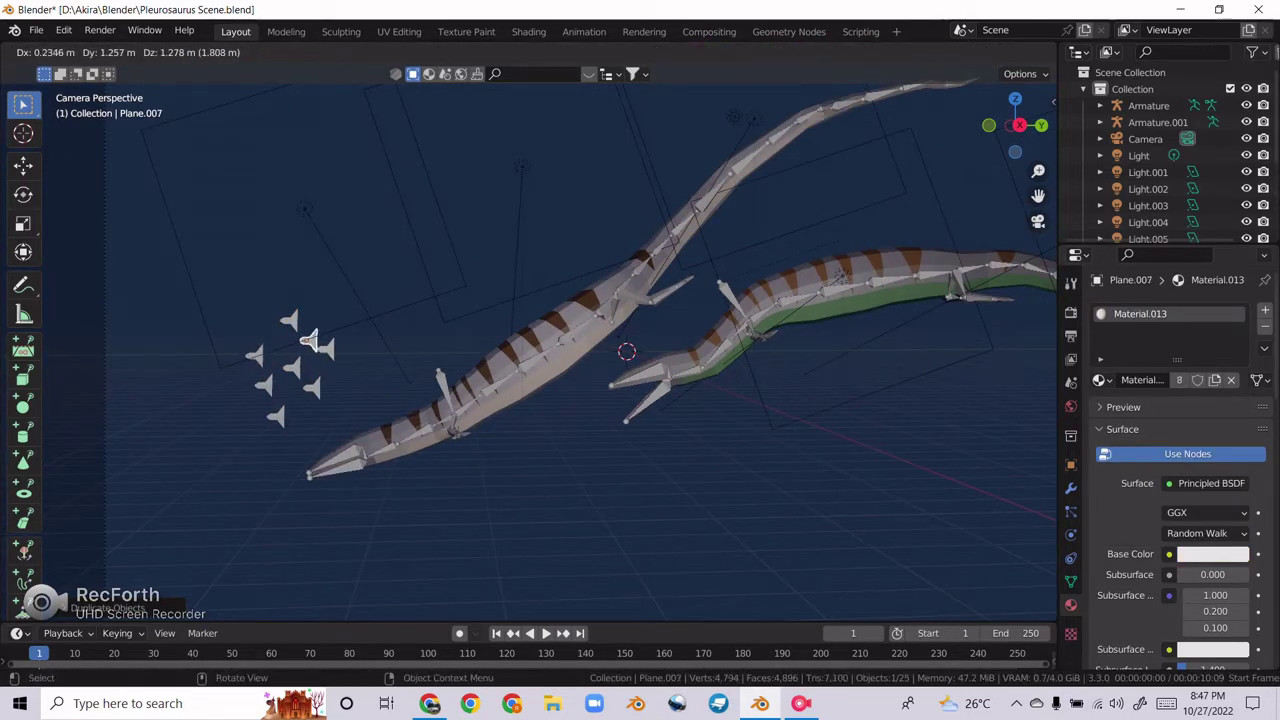
{"action": "left_click", "coordinate": [279, 344]}
{"action": "mouse_move", "coordinate": [279, 344]}
{"action": "middle_mouse_down"}
{"action": "mouse_move", "coordinate": [480, 400]}
{"action": "mouse_move", "coordinate": [614, 400]}
{"action": "middle_mouse_up"}
{"action": "key", "text": "KP_7"}
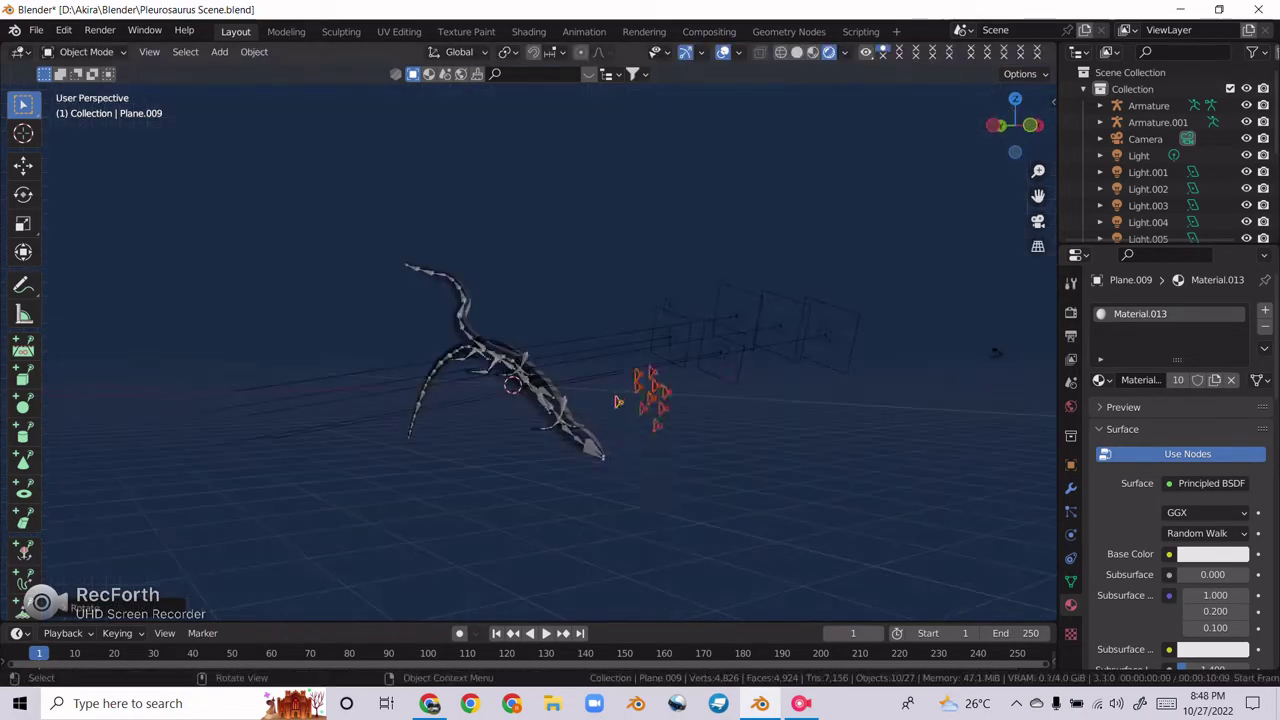
{"action": "key", "text": "g"}
{"action": "key", "text": "z"}
{"action": "left_click", "coordinate": [617, 468]}
{"action": "key", "text": "KP_0"}
{"action": "key", "text": "ctrl+s"}
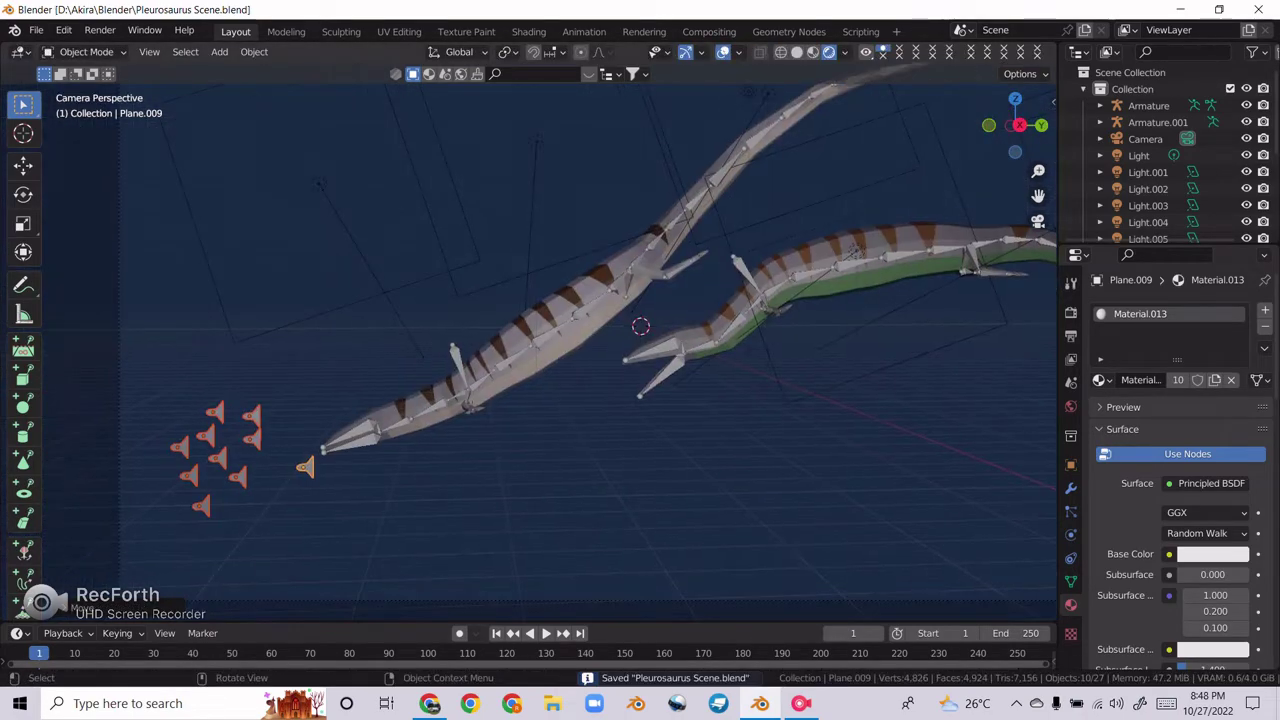
Step: Duplicate the fish group twice more, placing copies beside the male's body and down-left
{"action": "key", "text": "shift+d"}
{"action": "key", "text": "z"}
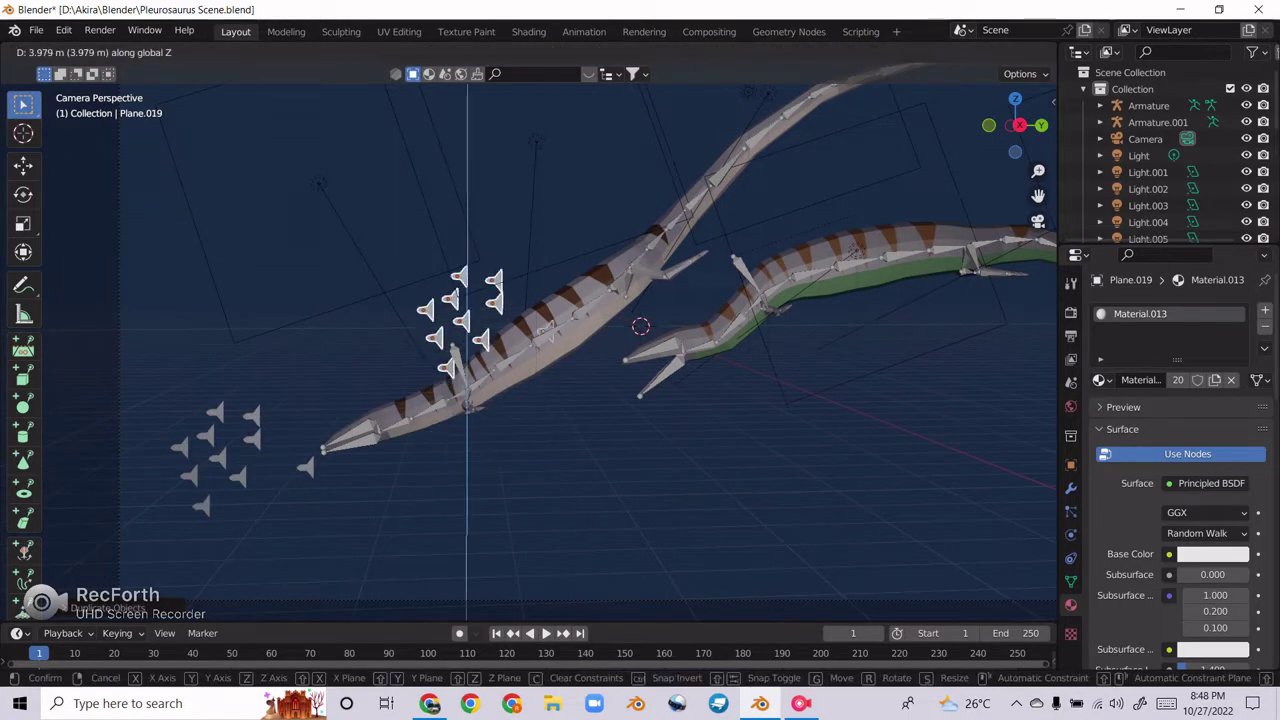
{"action": "key", "text": "y"}
{"action": "key", "text": "Return"}
{"action": "scroll", "coordinate": [641, 326], "scroll_direction": "up", "scroll_amount": 2}
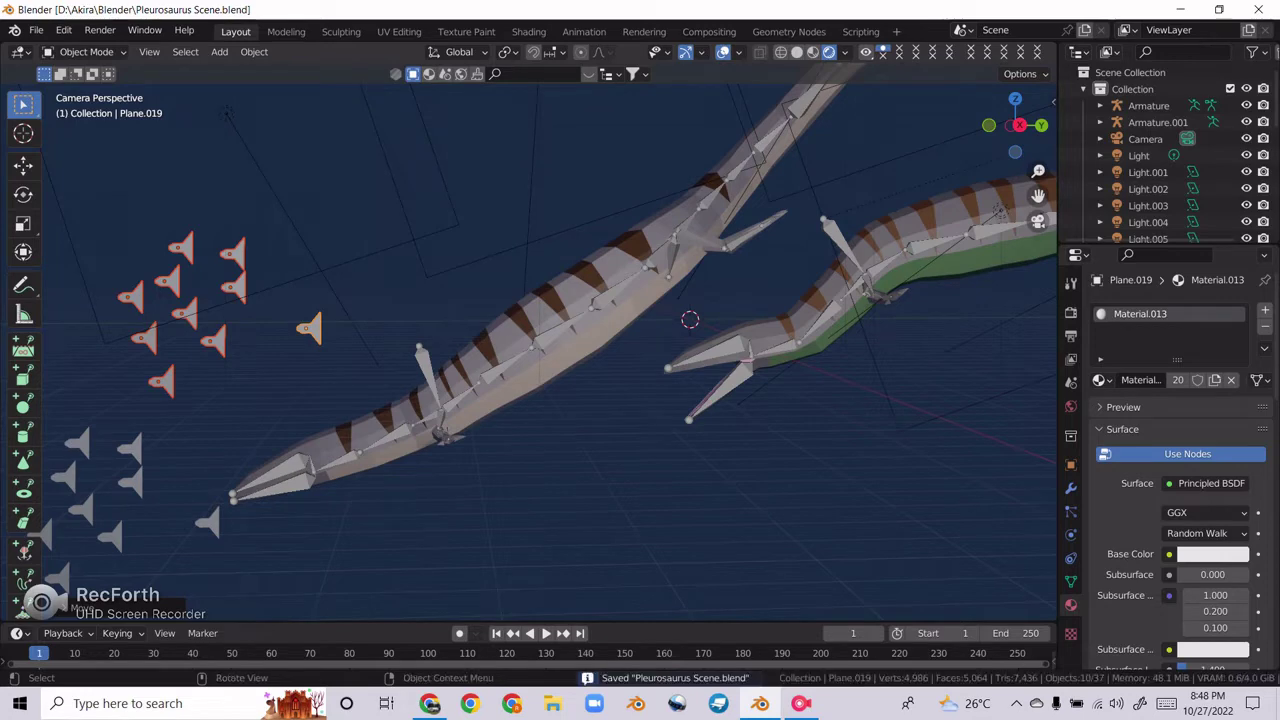
{"action": "key", "text": "shift+d"}
{"action": "key", "text": "x"}
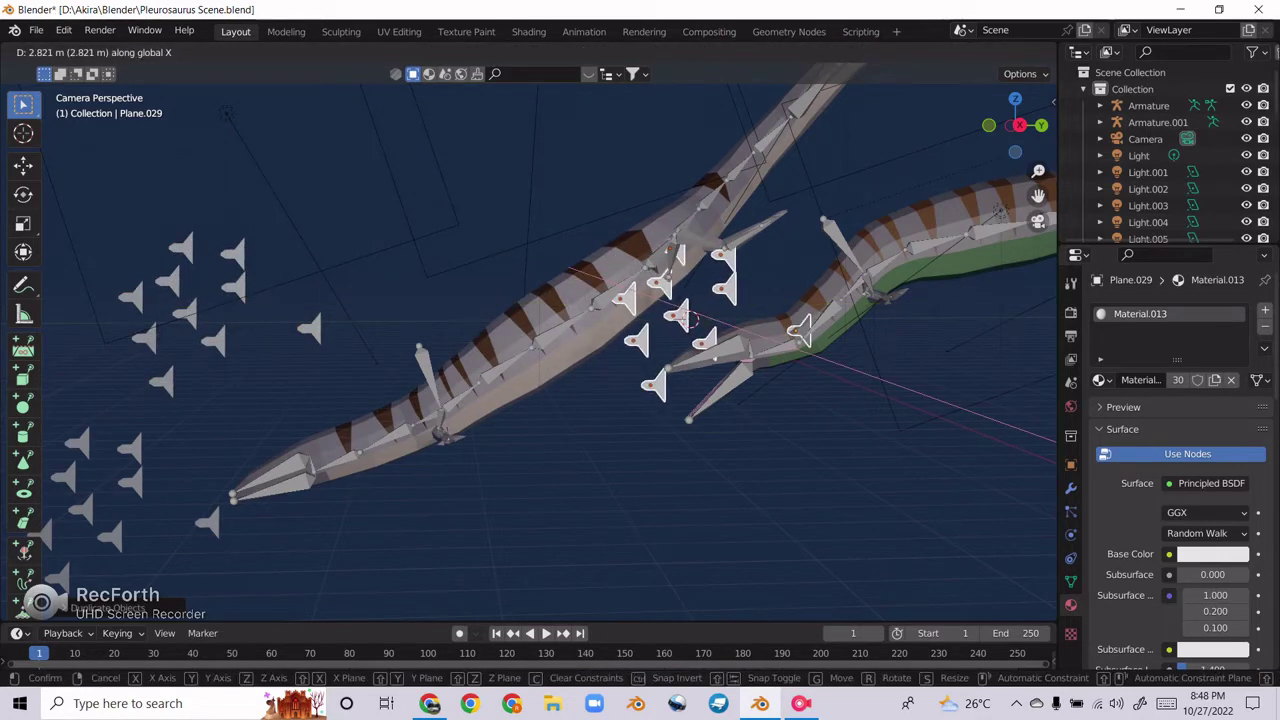
{"action": "key", "text": "y"}
{"action": "key", "text": "z"}
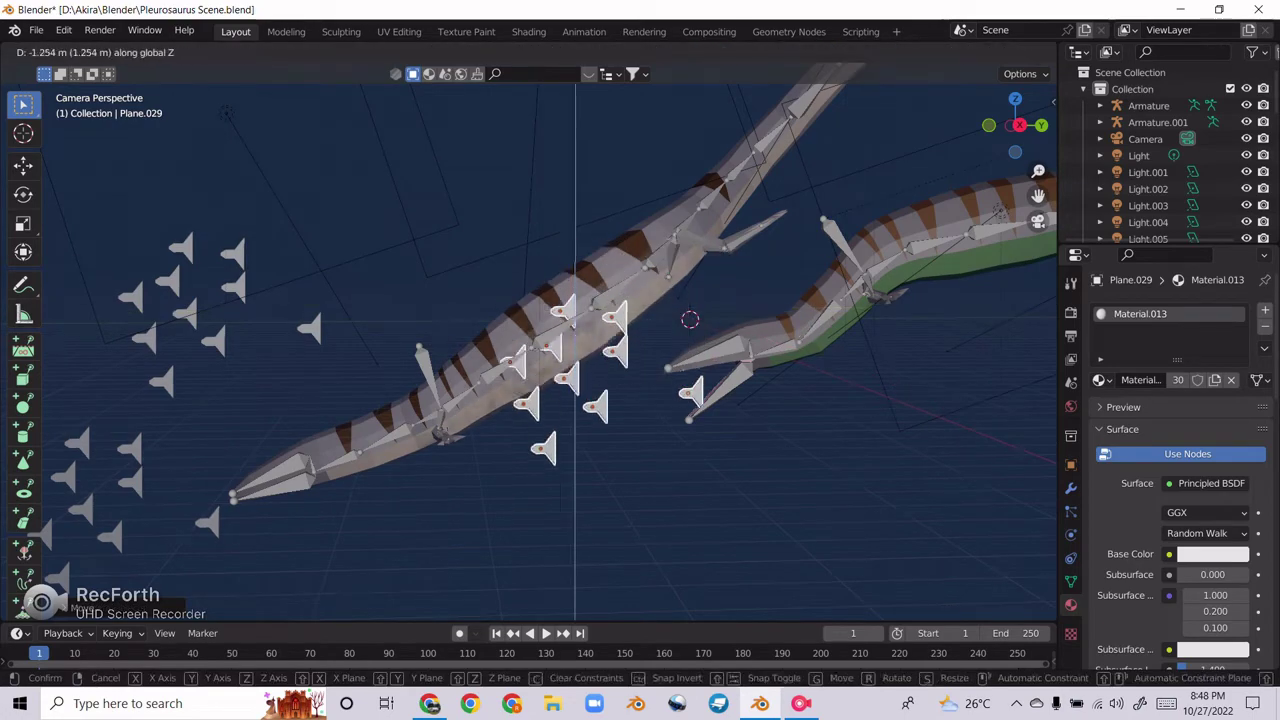
{"action": "key", "text": "x"}
{"action": "key", "text": "x"}
{"action": "key", "text": "x"}
{"action": "left_click", "coordinate": [678, 395]}
{"action": "scroll", "coordinate": [600, 350], "scroll_direction": "up", "scroll_amount": 5}
Step: Select the female's skeleton, view her head from the side, and start rotating the jaw bone in Pose Mode
{"action": "left_click", "coordinate": [1158, 122]}
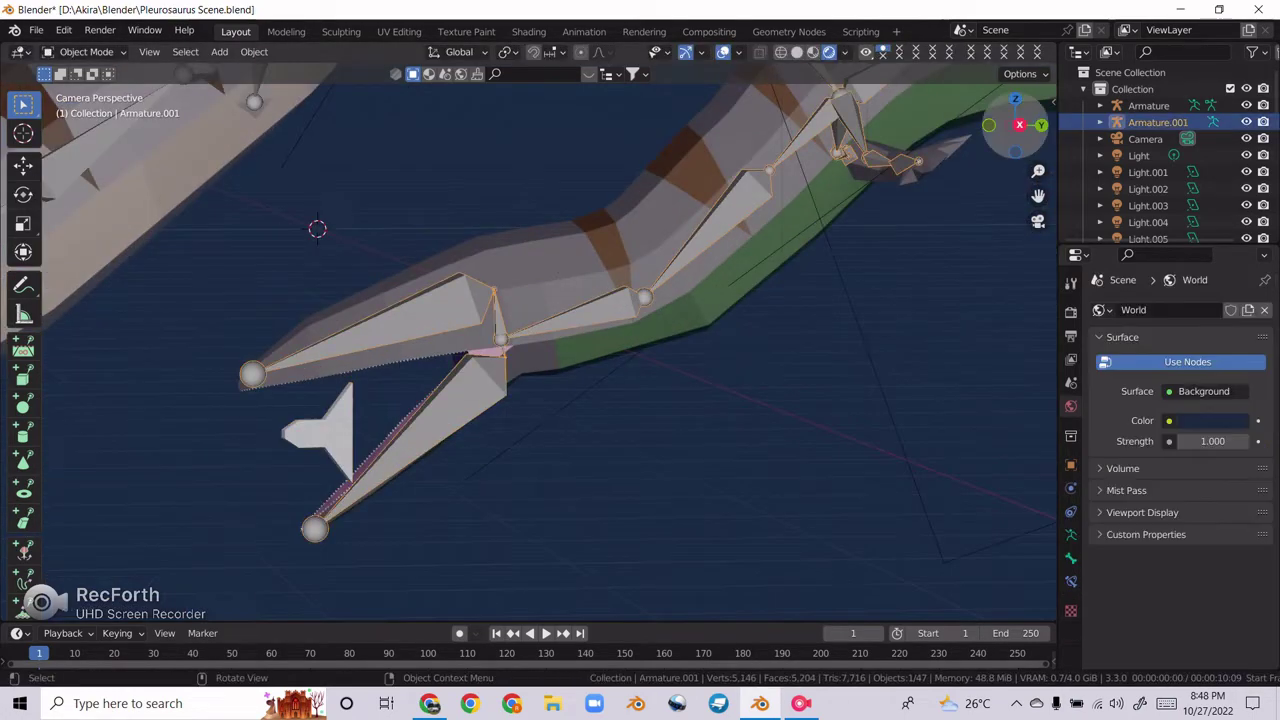
{"action": "key", "text": "KP_3"}
{"action": "key", "text": "ctrl+Tab"}
{"action": "scroll", "coordinate": [500, 300], "scroll_direction": "up", "scroll_amount": 5}
{"action": "key", "text": "r"}
Step: Rotate the fish beside the jaw (Plane.029) so it lies along the jaw
{"action": "key", "text": "ctrl+Tab"}
{"action": "scroll", "coordinate": [510, 478], "scroll_direction": "up", "scroll_amount": 2}
{"action": "left_click", "coordinate": [350, 370]}
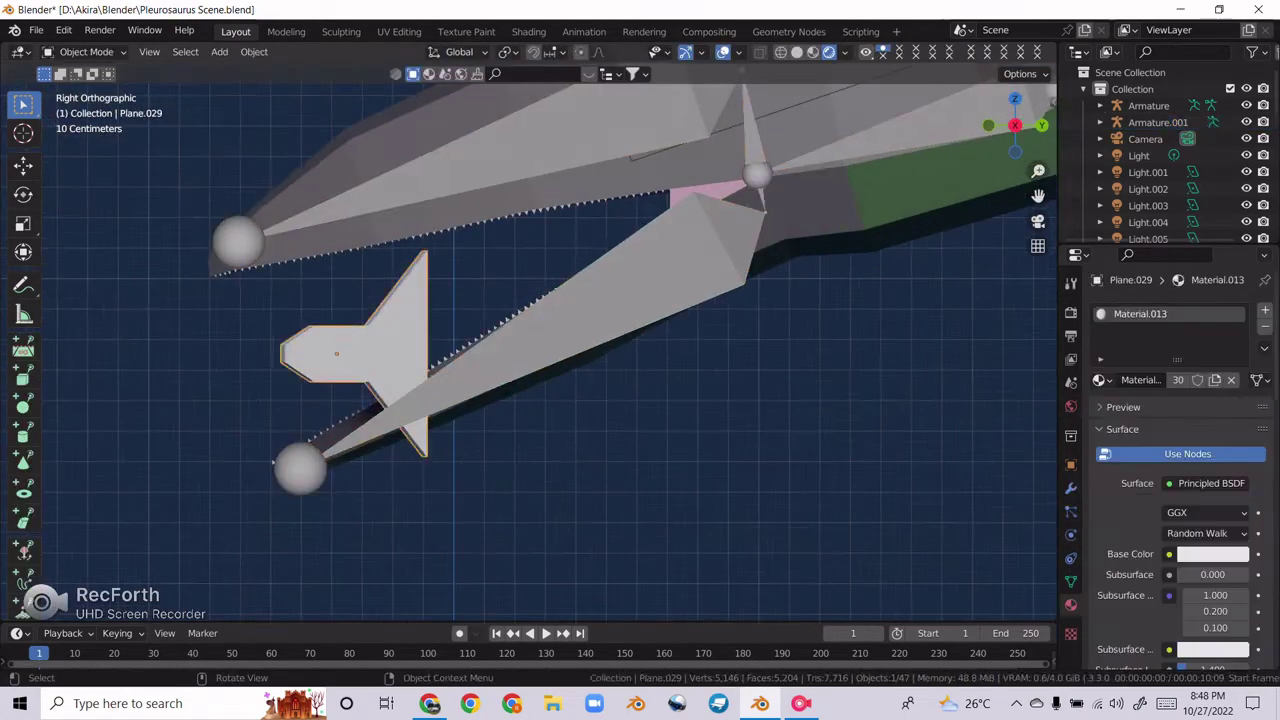
{"action": "key", "text": "r"}
{"action": "left_click", "coordinate": [545, 425]}
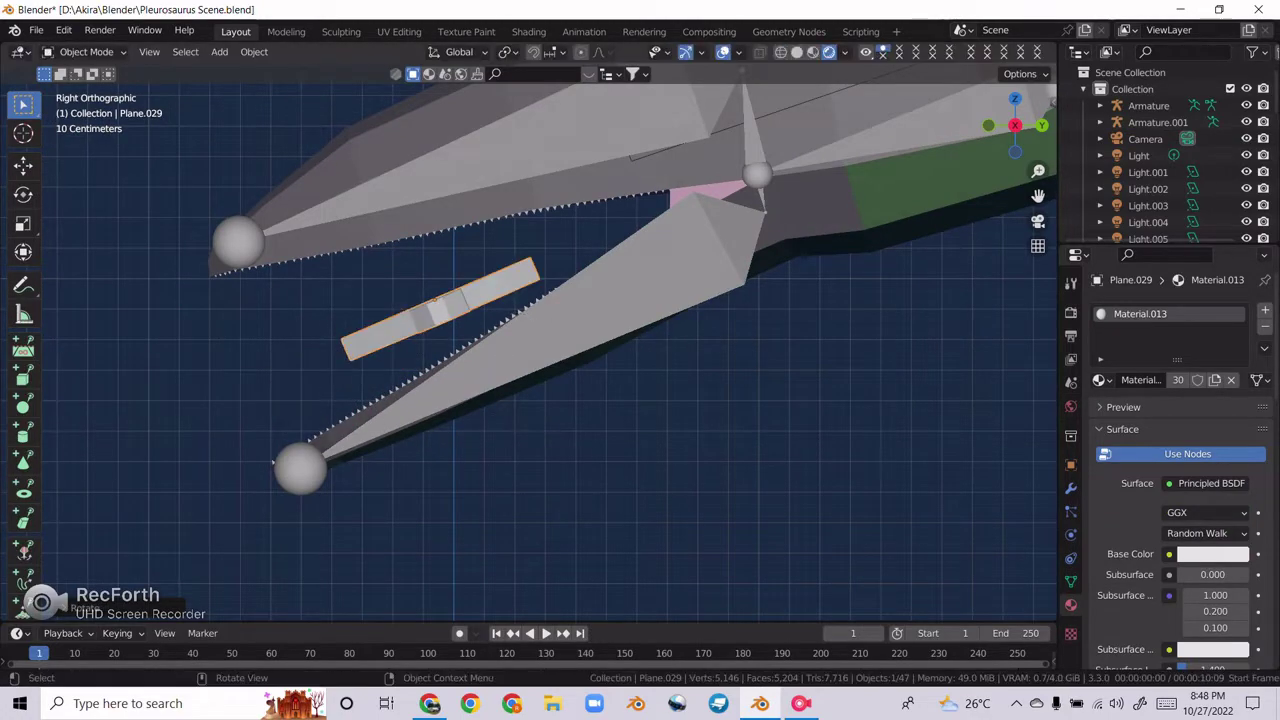
{"action": "mouse_move", "coordinate": [545, 425]}
{"action": "middle_mouse_down"}
{"action": "mouse_move", "coordinate": [600, 380]}
{"action": "mouse_move", "coordinate": [580, 400]}
{"action": "middle_mouse_up"}
Step: Turn the fish in the jaw around the global X axis
{"action": "left_click", "coordinate": [1158, 122]}
{"action": "middle_click_drag", "start_coordinate": [500, 350], "coordinate": [450, 300]}
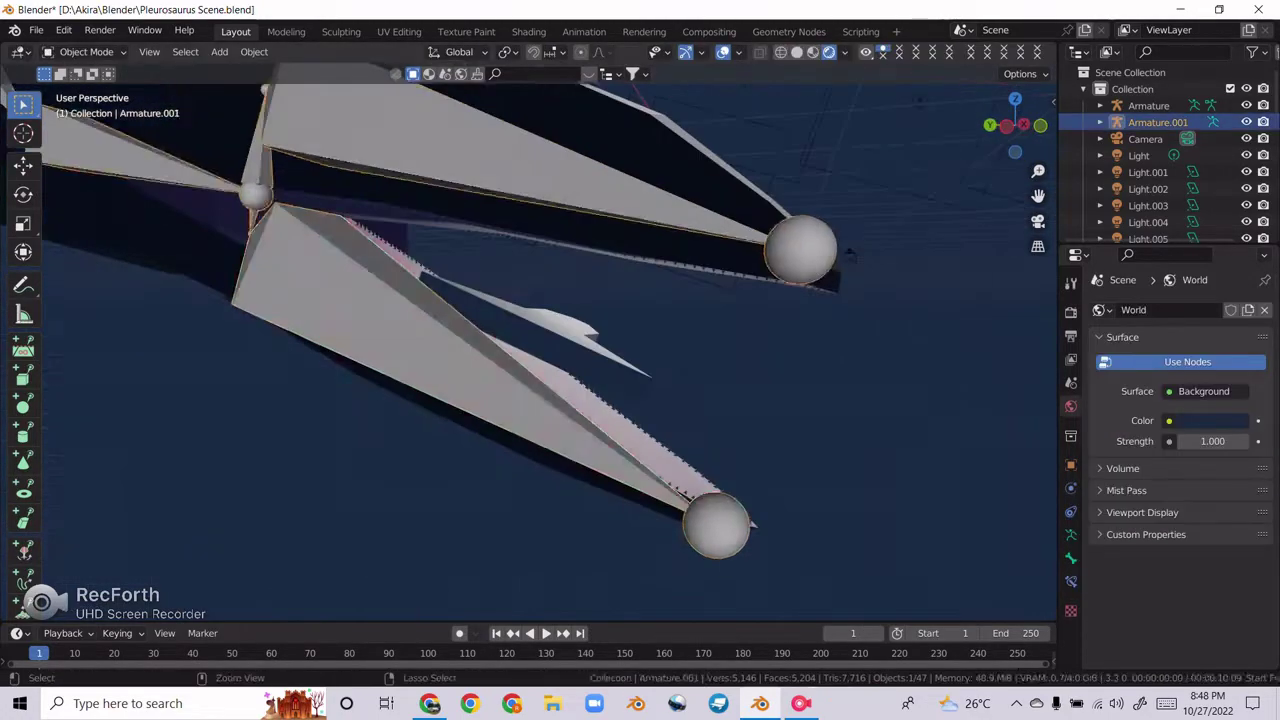
{"action": "left_click", "coordinate": [600, 370]}
{"action": "key", "text": "r"}
{"action": "key", "text": "x"}
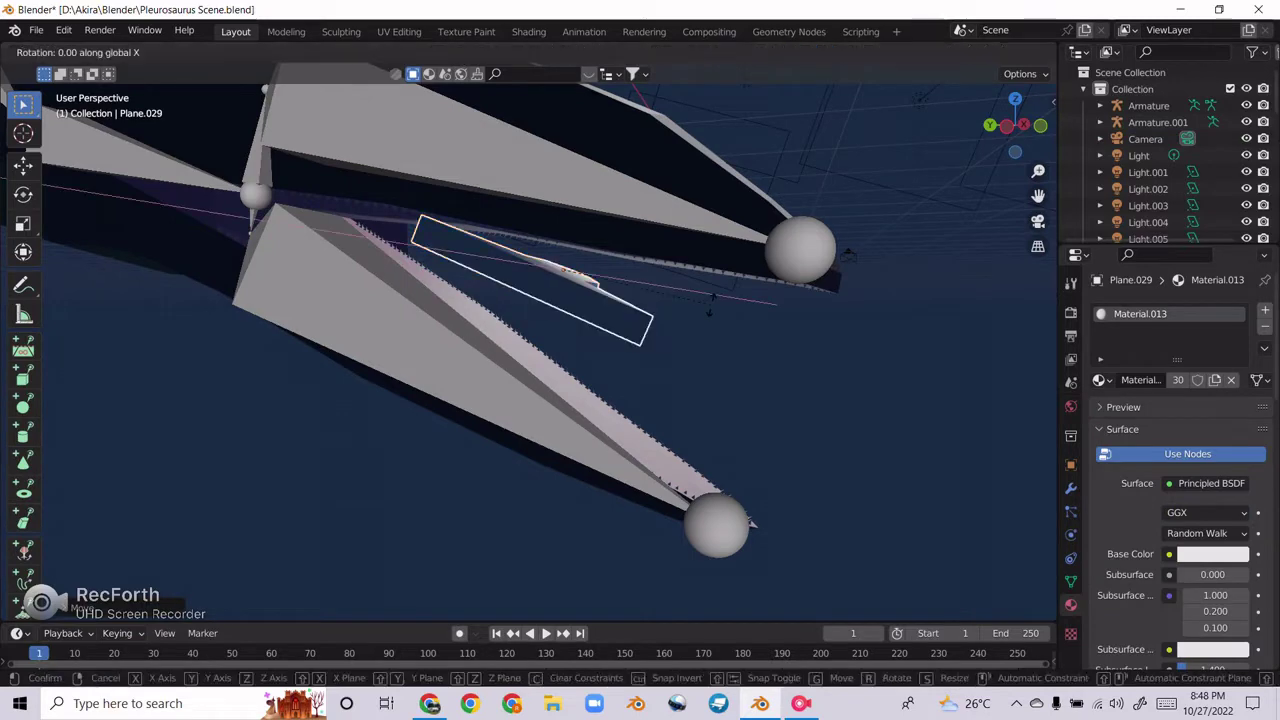
{"action": "key", "text": "Return"}
Step: Open the female's lower jaw by rotating the jaw bone around X, then leave Pose Mode
{"action": "middle_click_drag", "start_coordinate": [500, 350], "coordinate": [269, 163]}
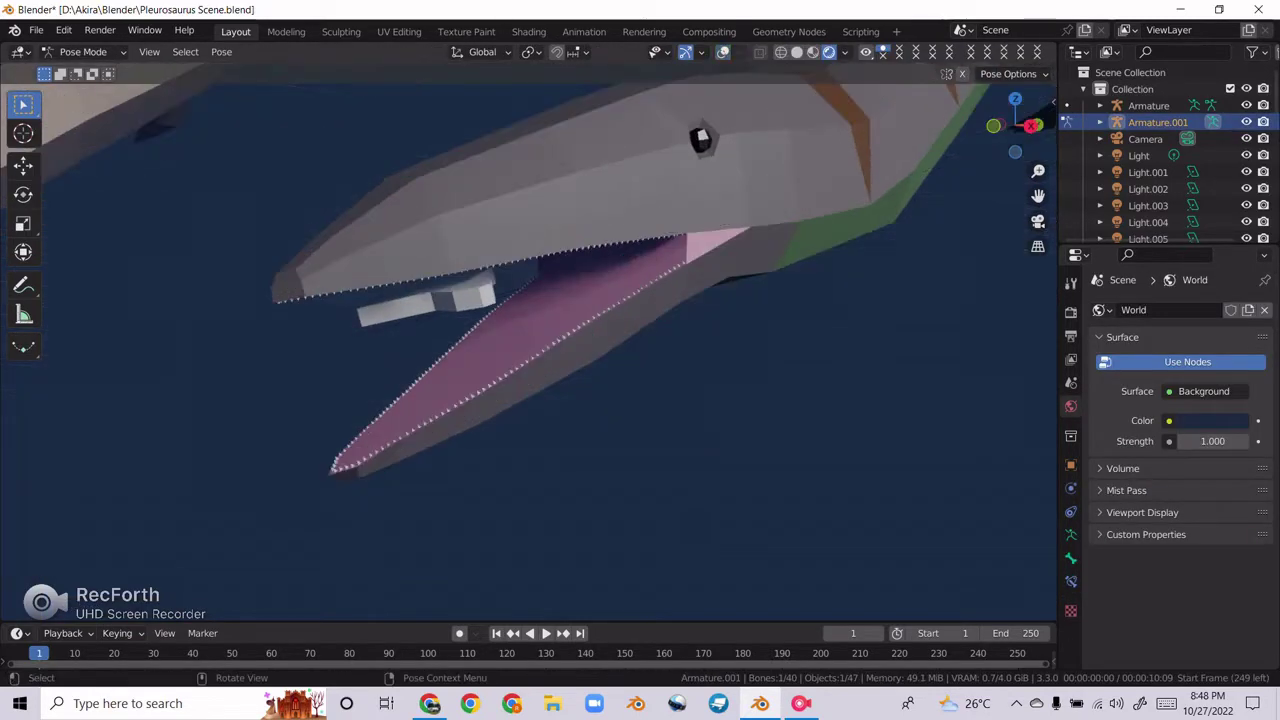
{"action": "key", "text": "r"}
{"action": "key", "text": "x"}
{"action": "left_click", "coordinate": [805, 160]}
{"action": "mouse_move", "coordinate": [805, 160]}
{"action": "middle_mouse_down"}
{"action": "mouse_move", "coordinate": [700, 300]}
{"action": "mouse_move", "coordinate": [643, 186]}
{"action": "mouse_move", "coordinate": [500, 300]}
{"action": "middle_mouse_up"}
{"action": "key", "text": "ctrl+Tab"}
Step: Scale the fish down to fit in the mouth, check the camera view, and save
{"action": "left_click", "coordinate": [440, 250]}
{"action": "key", "text": "s"}
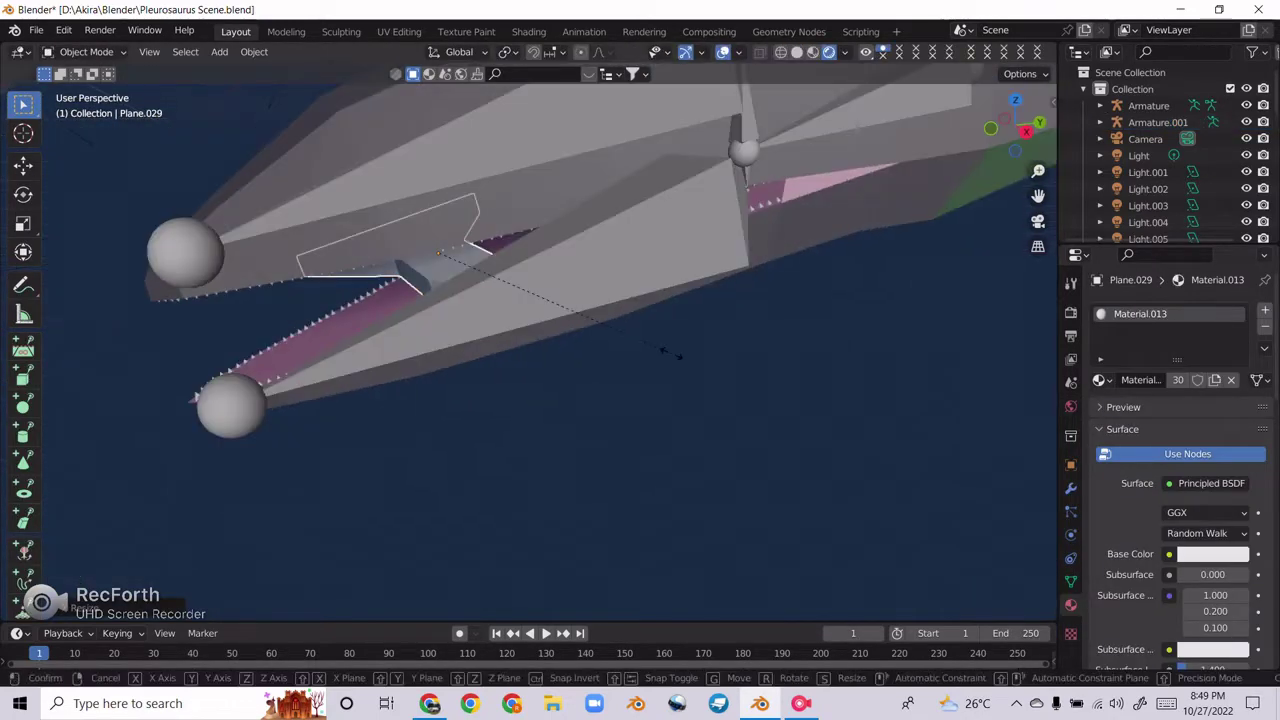
{"action": "left_click", "coordinate": [665, 352]}
{"action": "scroll", "coordinate": [665, 352], "scroll_direction": "down", "scroll_amount": 5}
{"action": "middle_click_drag", "start_coordinate": [665, 352], "coordinate": [500, 300]}
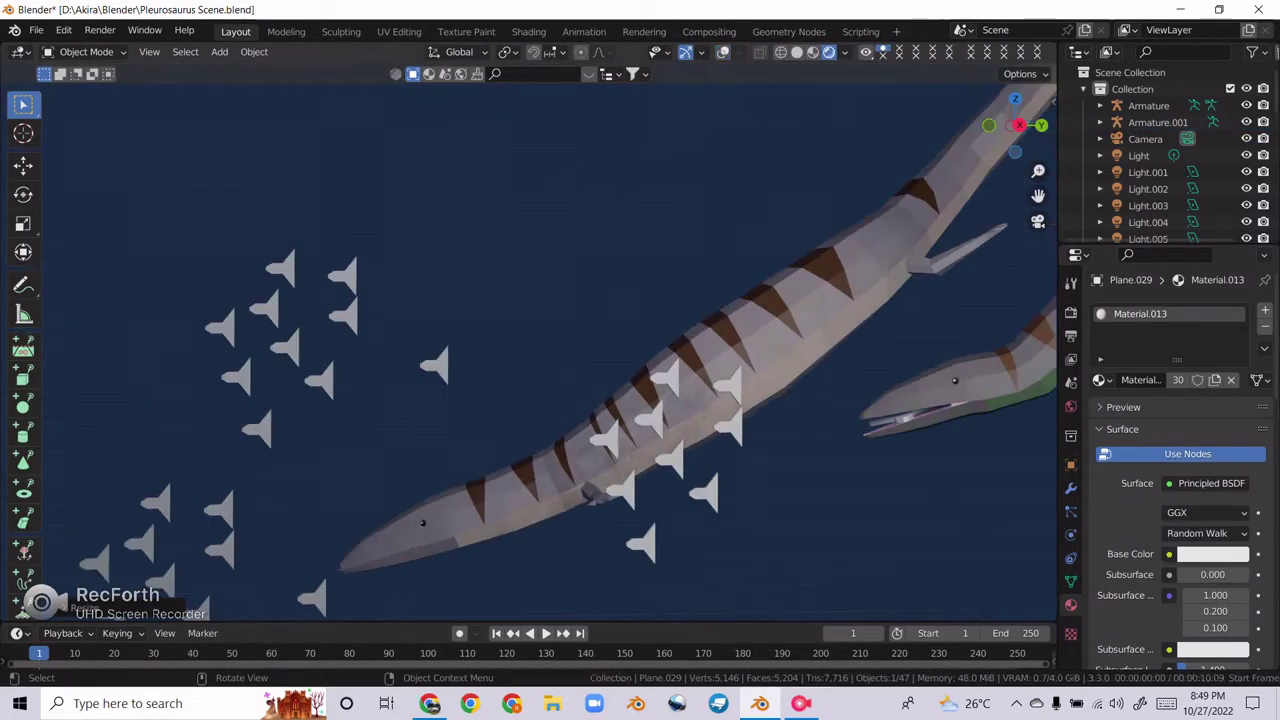
{"action": "key", "text": "shift+alt+z"}
{"action": "key", "text": "ctrl+s"}
{"action": "scroll", "coordinate": [540, 340], "scroll_direction": "up", "scroll_amount": 3}
Step: Set the female body's (Cube.004) Base Color to reddish-brown and save
{"action": "left_click", "coordinate": [700, 360]}
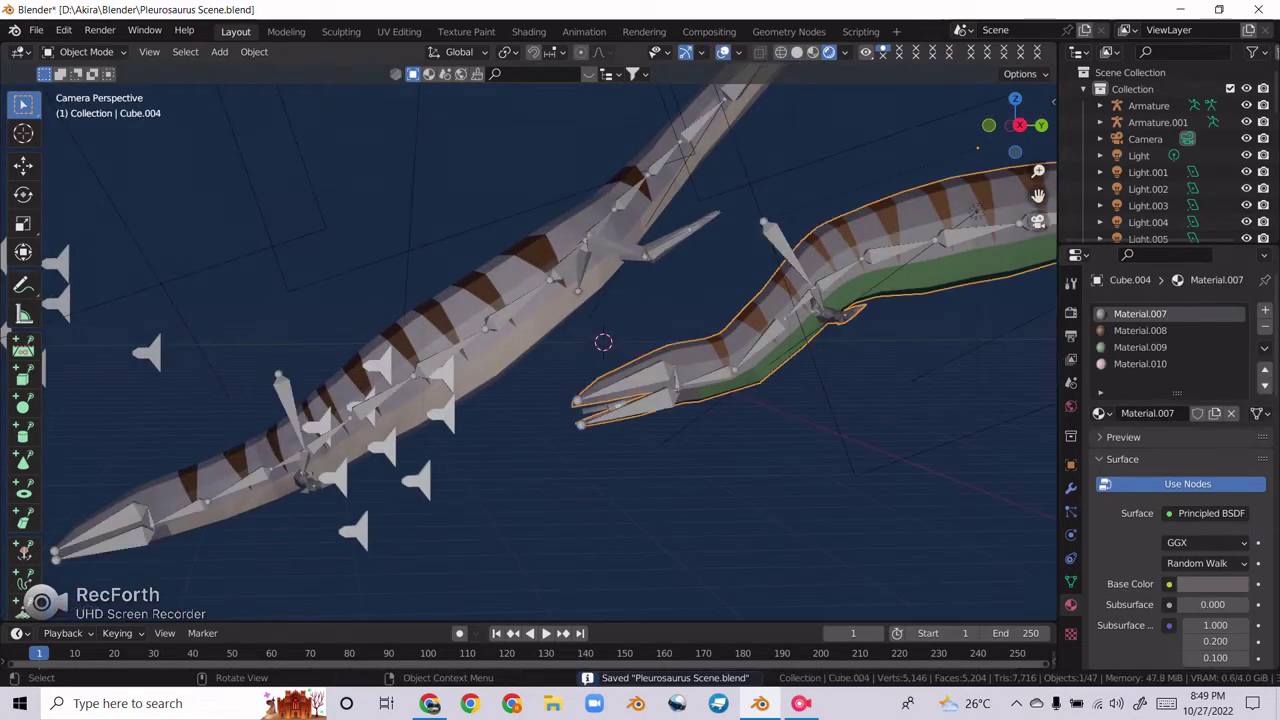
{"action": "left_click", "coordinate": [1212, 584]}
{"action": "left_click", "coordinate": [1171, 414]}
{"action": "key", "text": "shift+alt+z"}
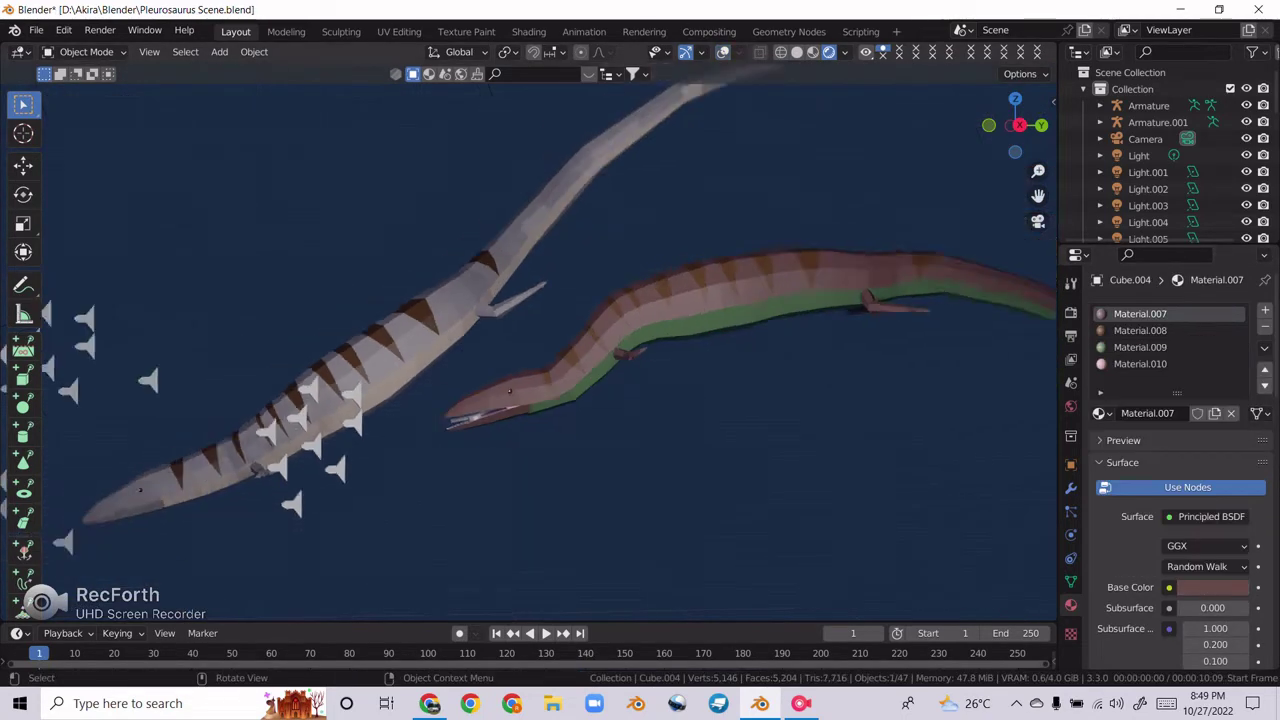
{"action": "key", "text": "ctrl+s"}
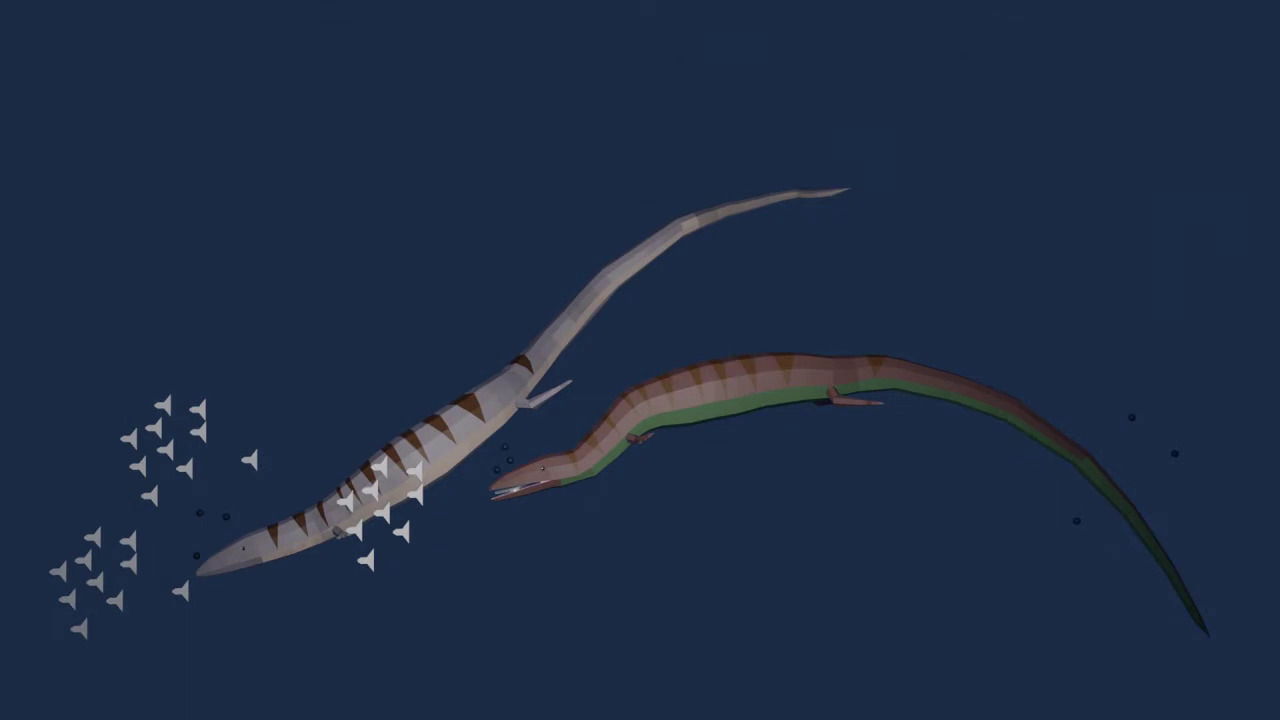